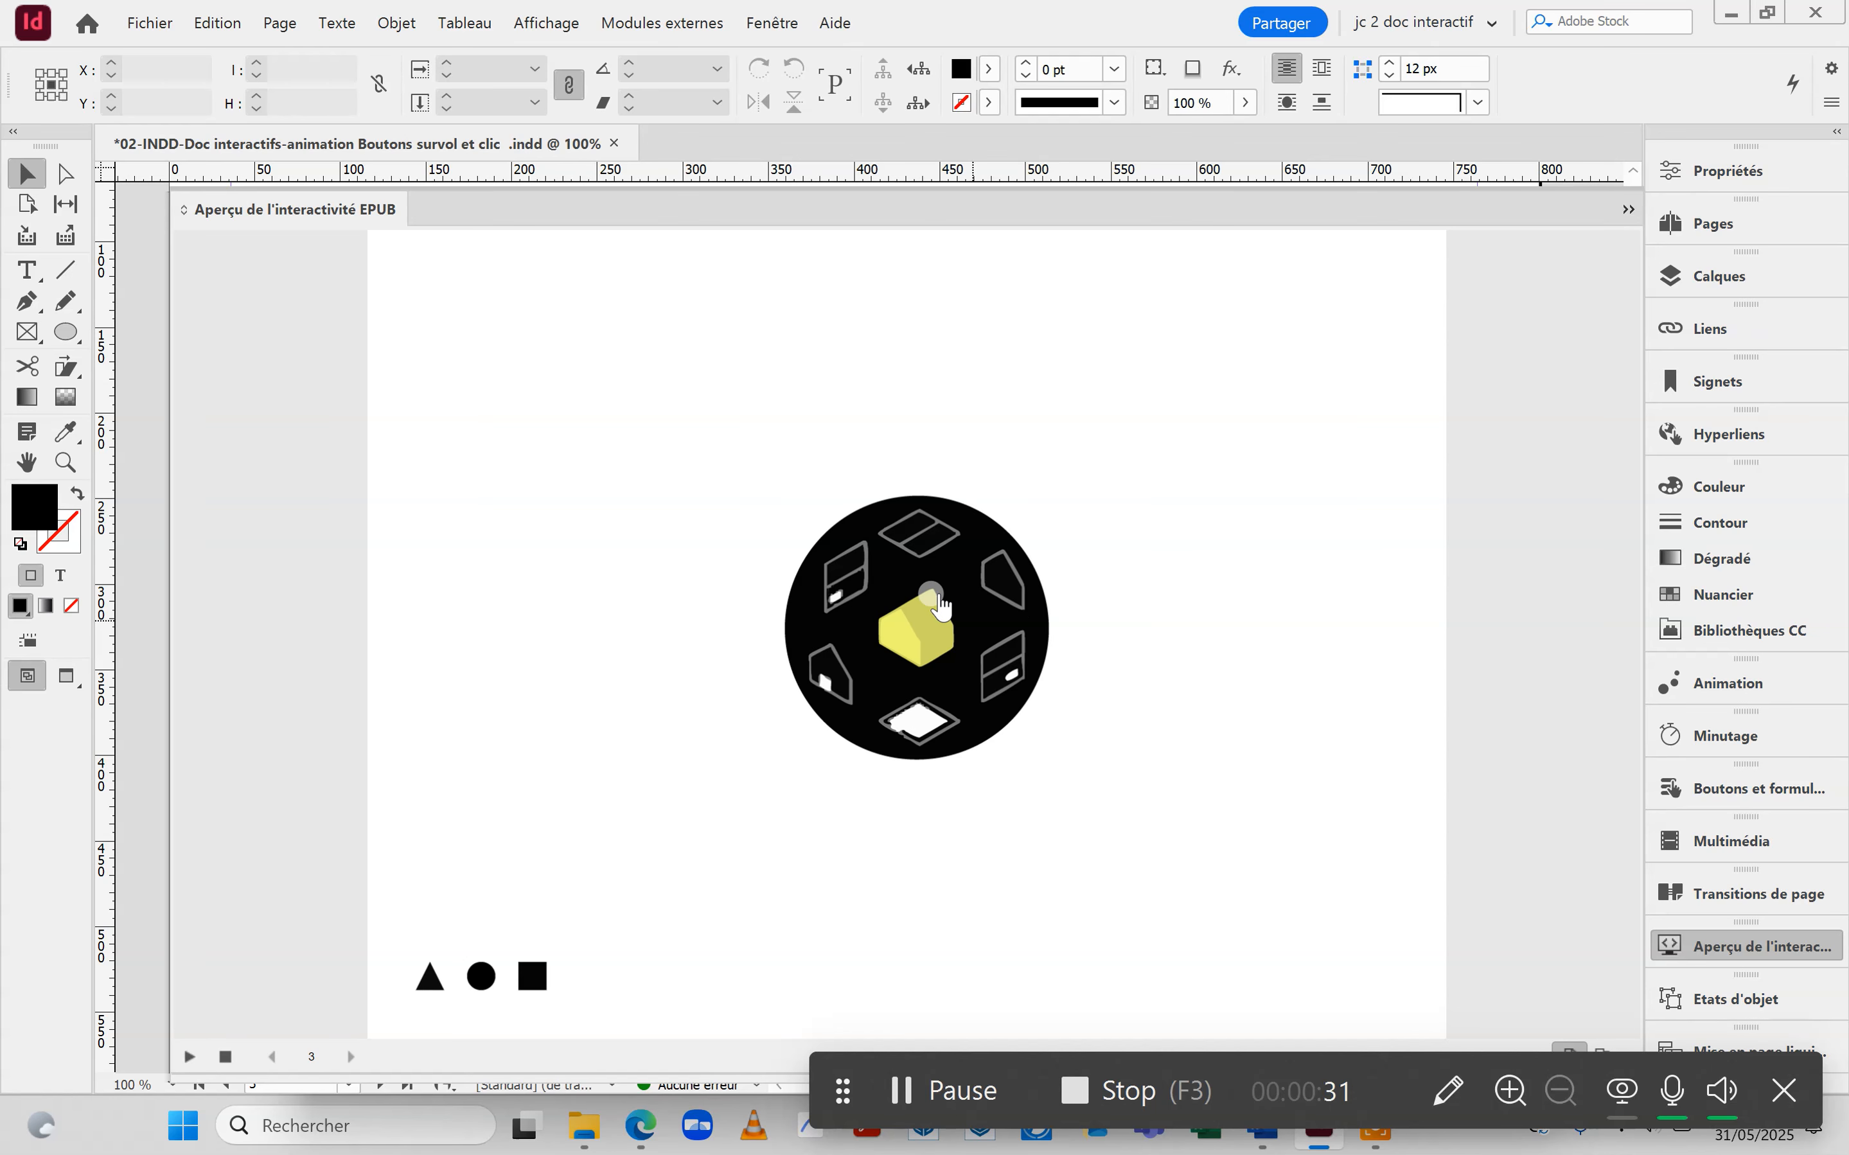
# Test the logo button in the EPUB interactivity preview and look up the available interactive-object features.
pyautogui.click(943, 607)
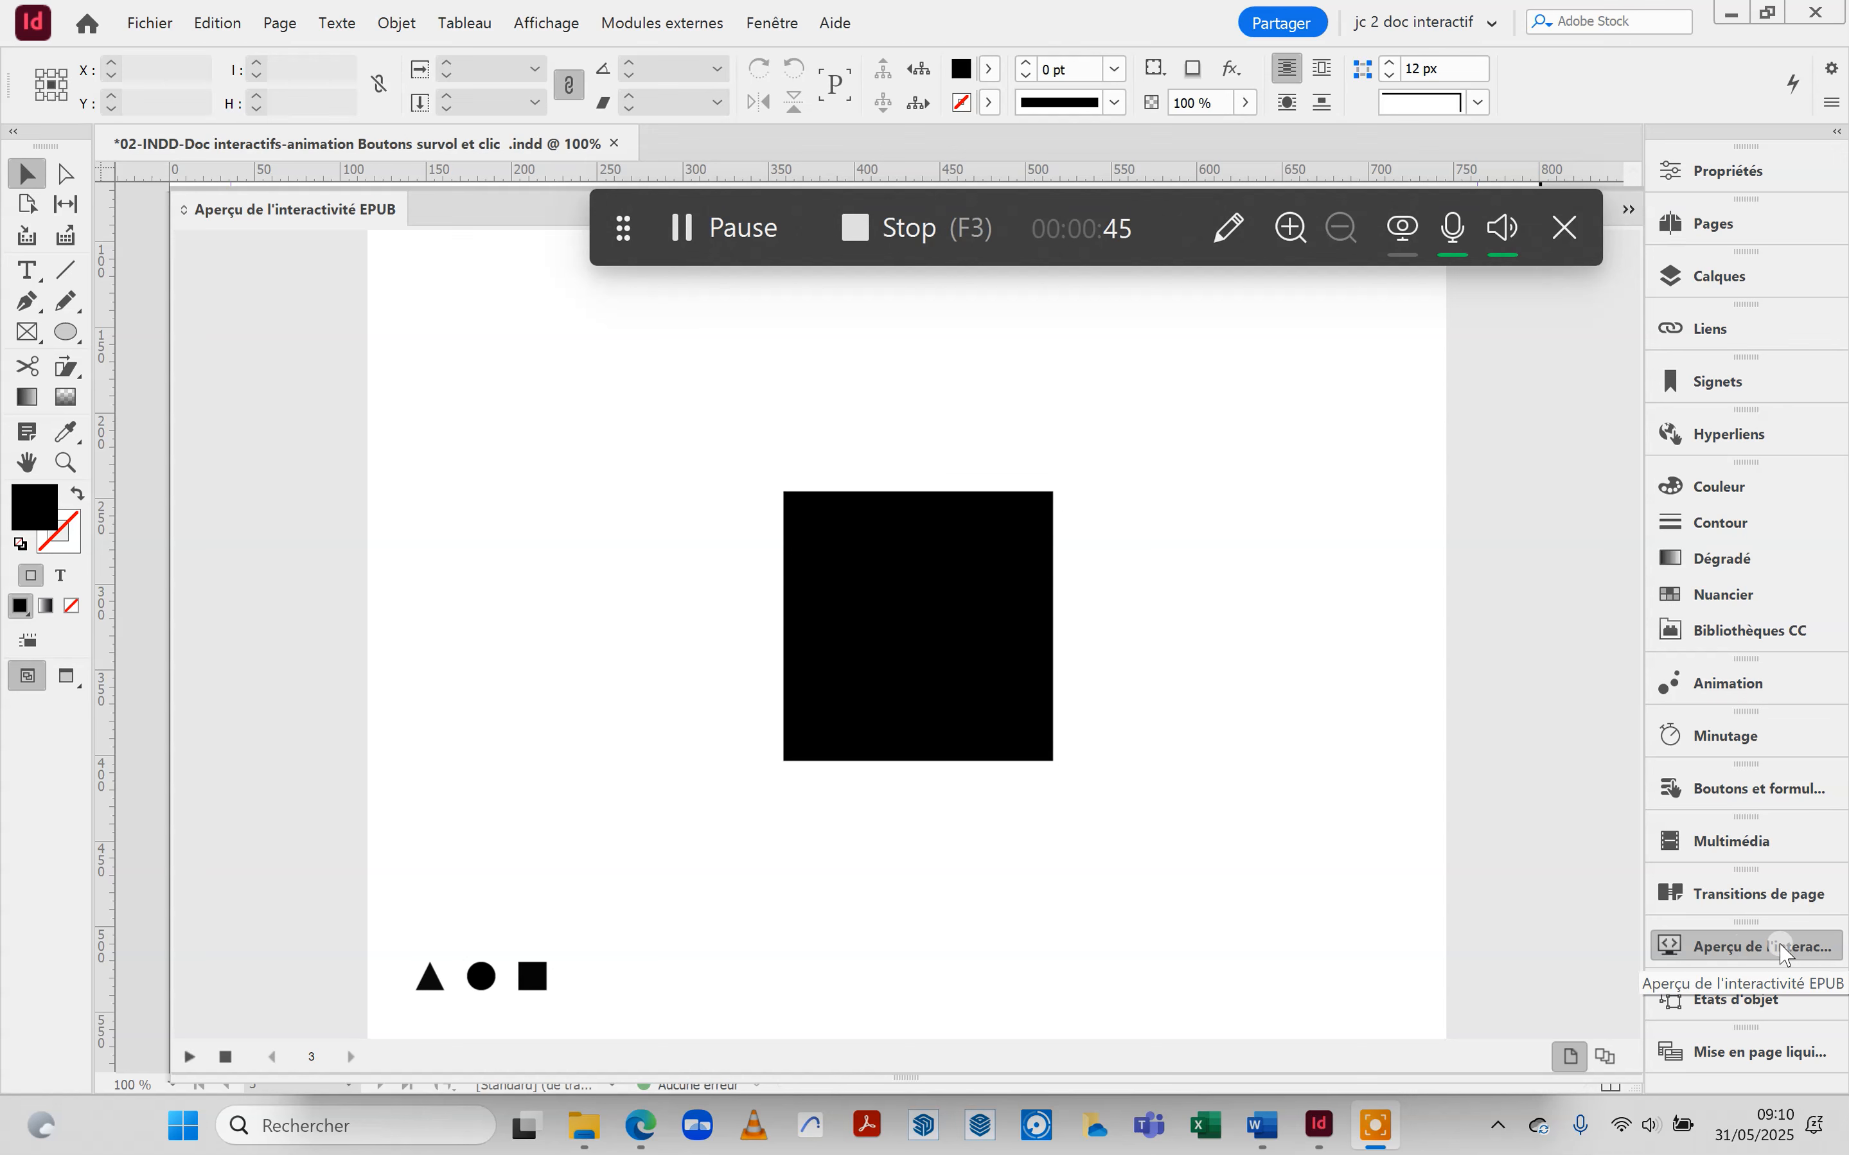
pyautogui.click(774, 23)
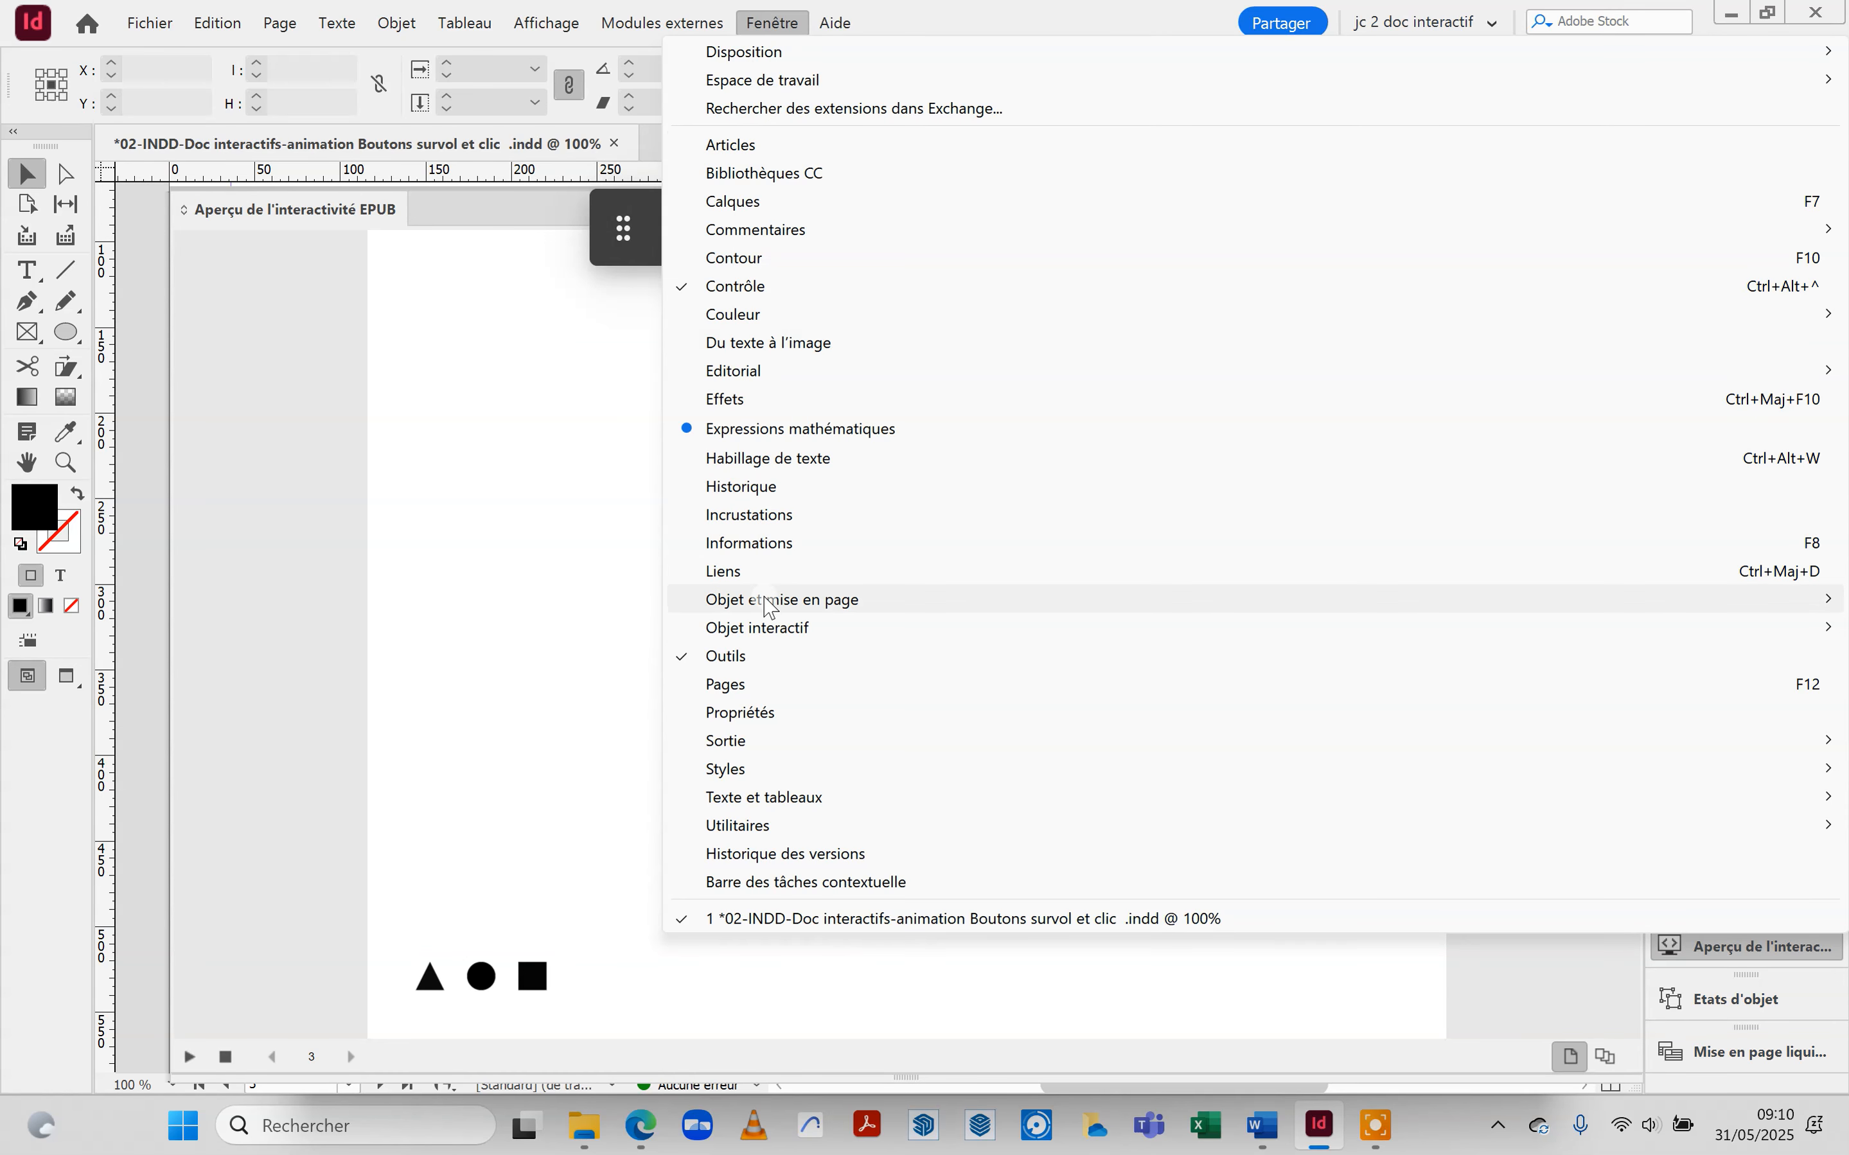
pyautogui.moveTo(758, 634)
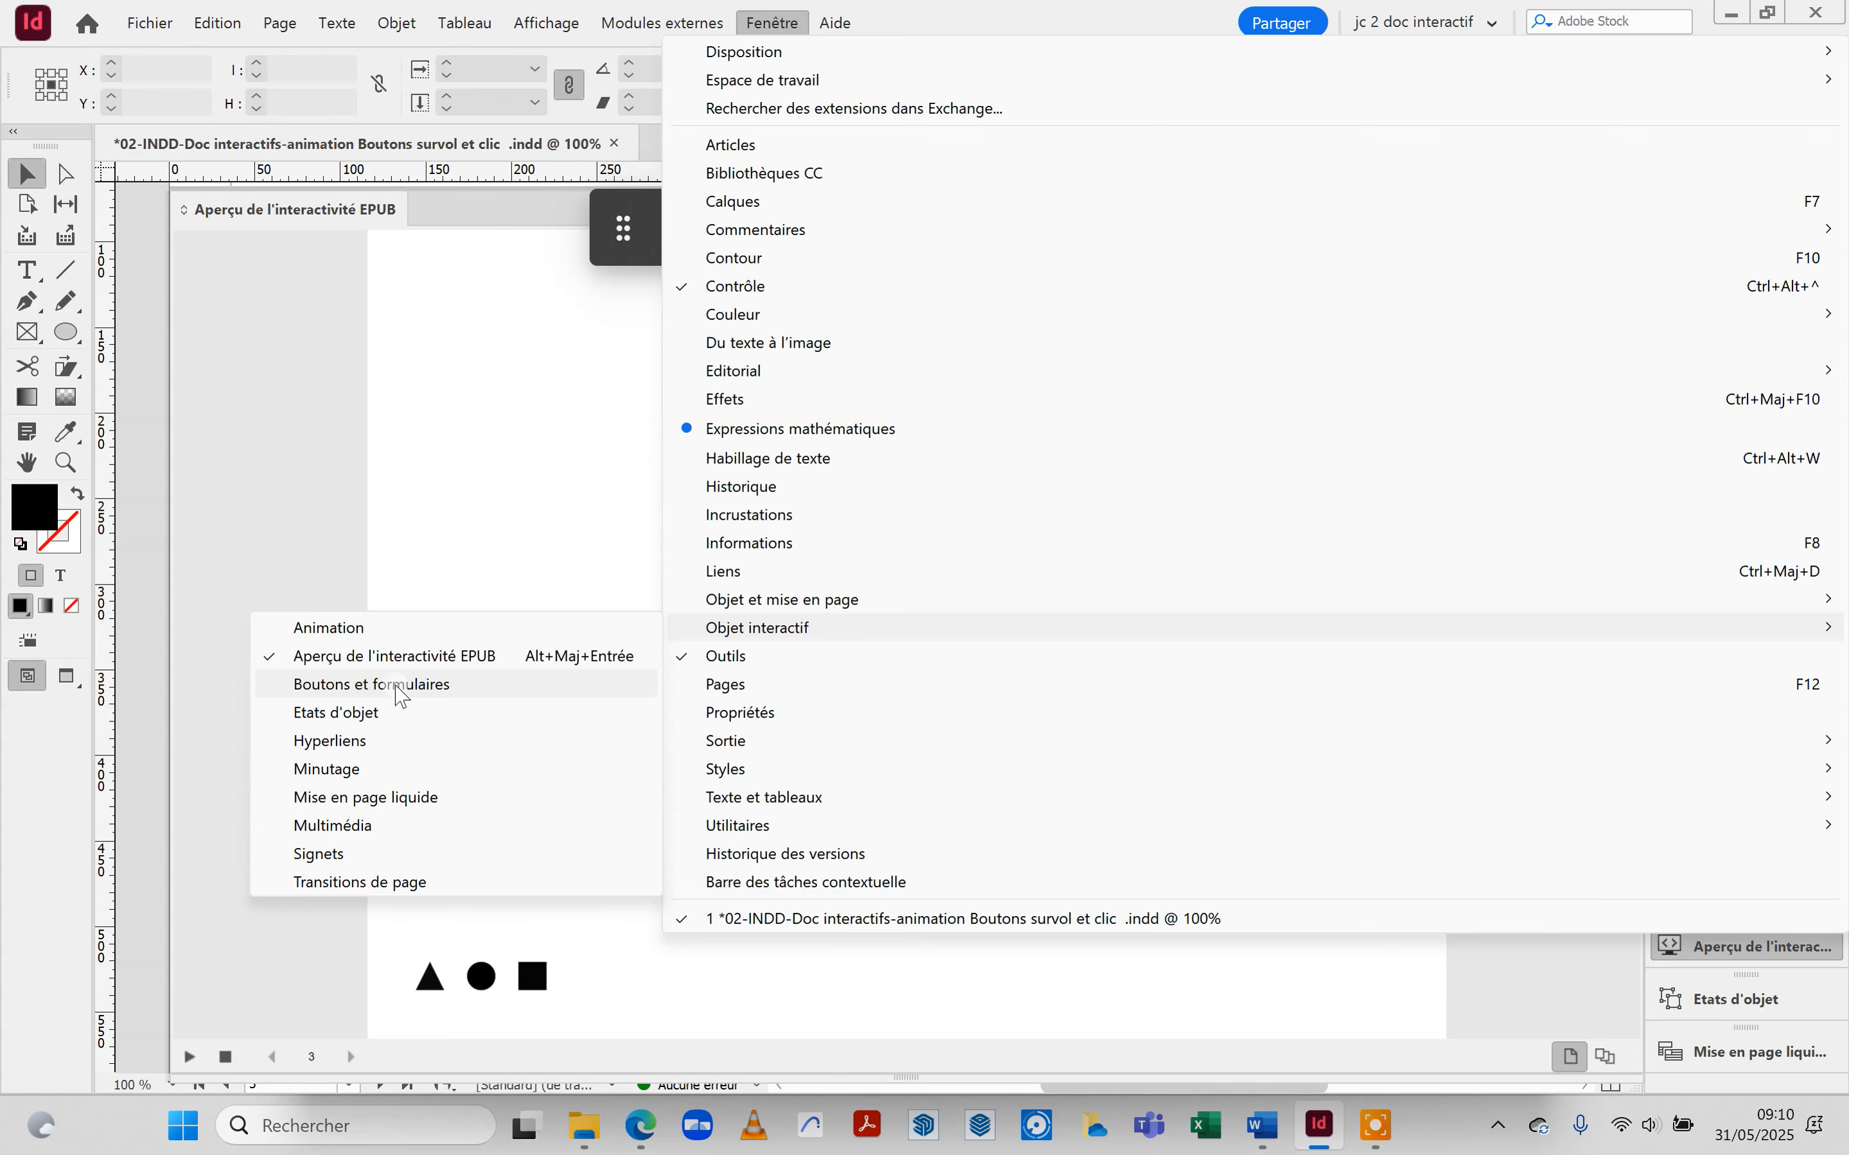
pyautogui.click(567, 423)
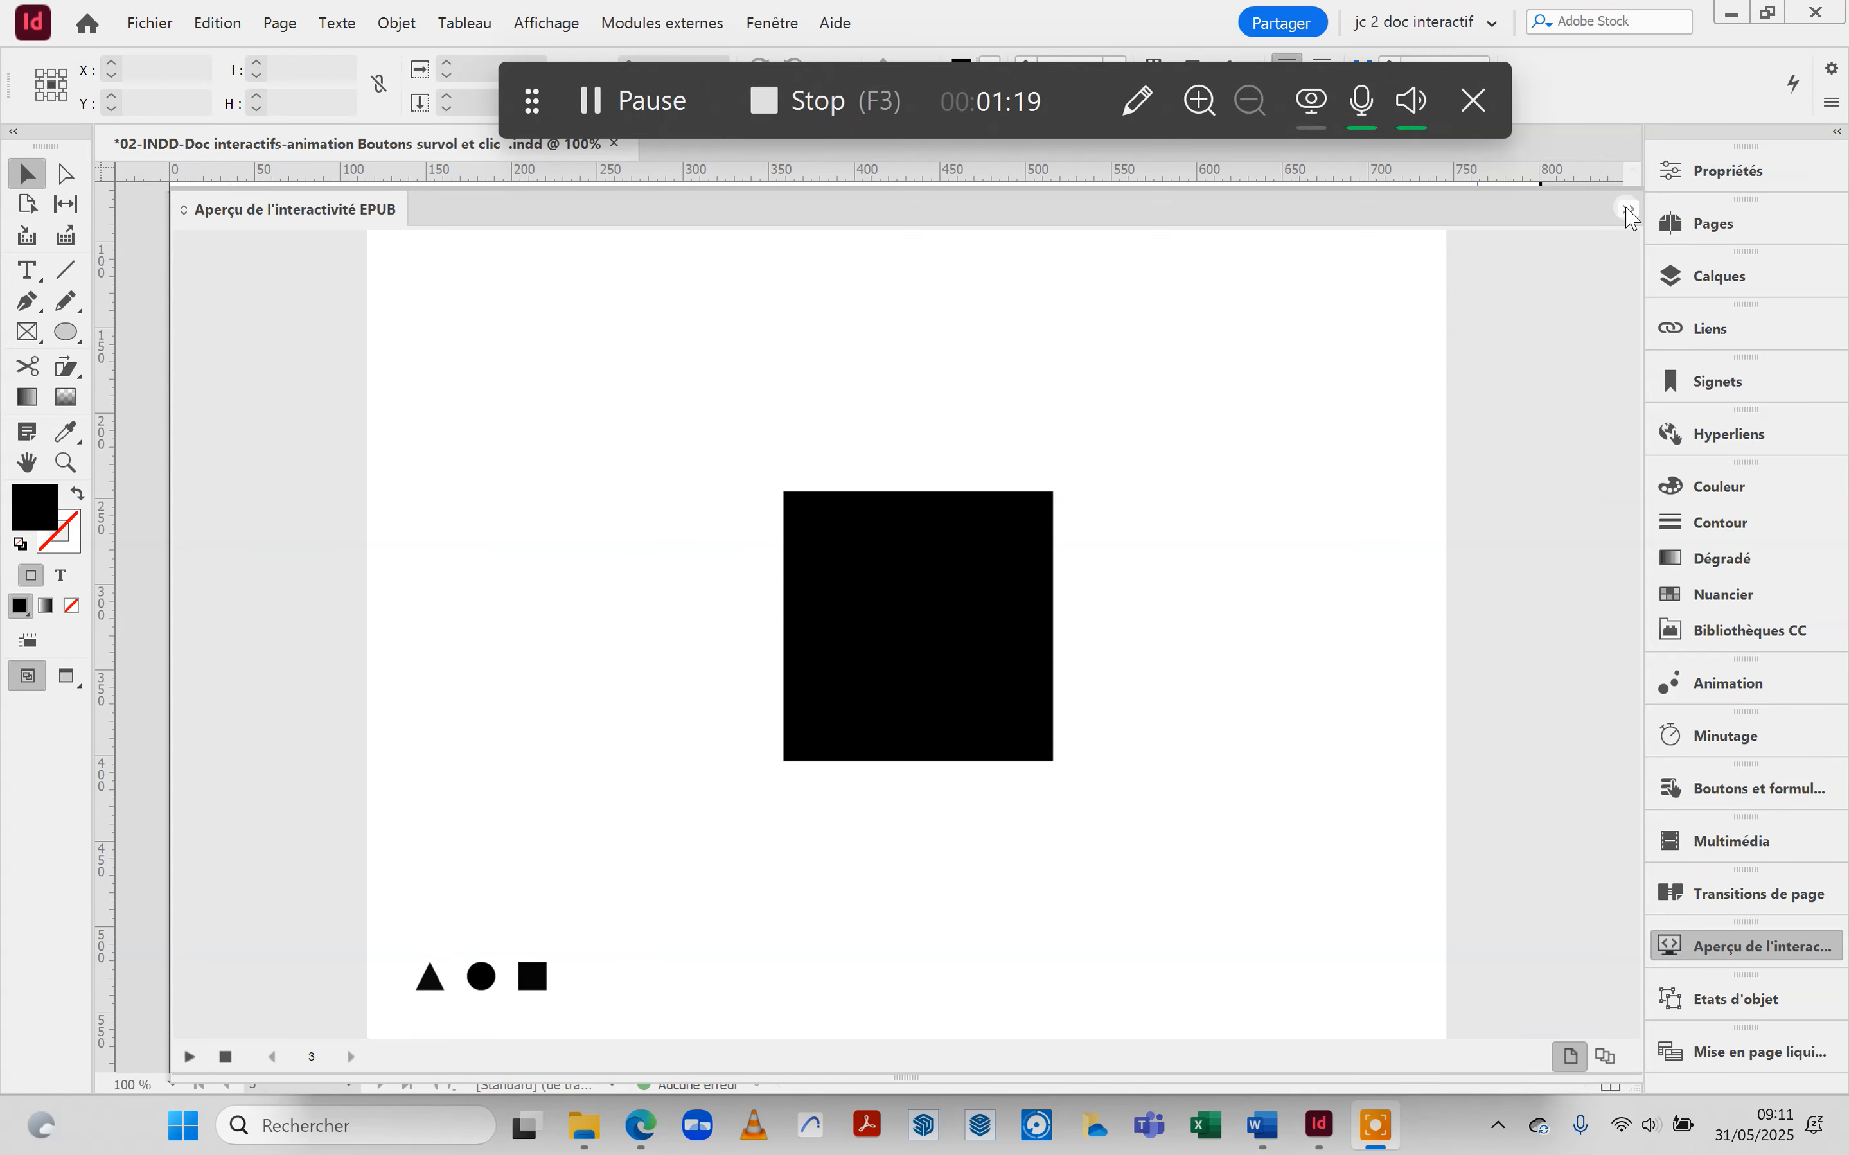
# Close the EPUB interactivity preview and show the black square's button and form settings in a floating window.
pyautogui.click(1626, 209)
pyautogui.click(915, 648)
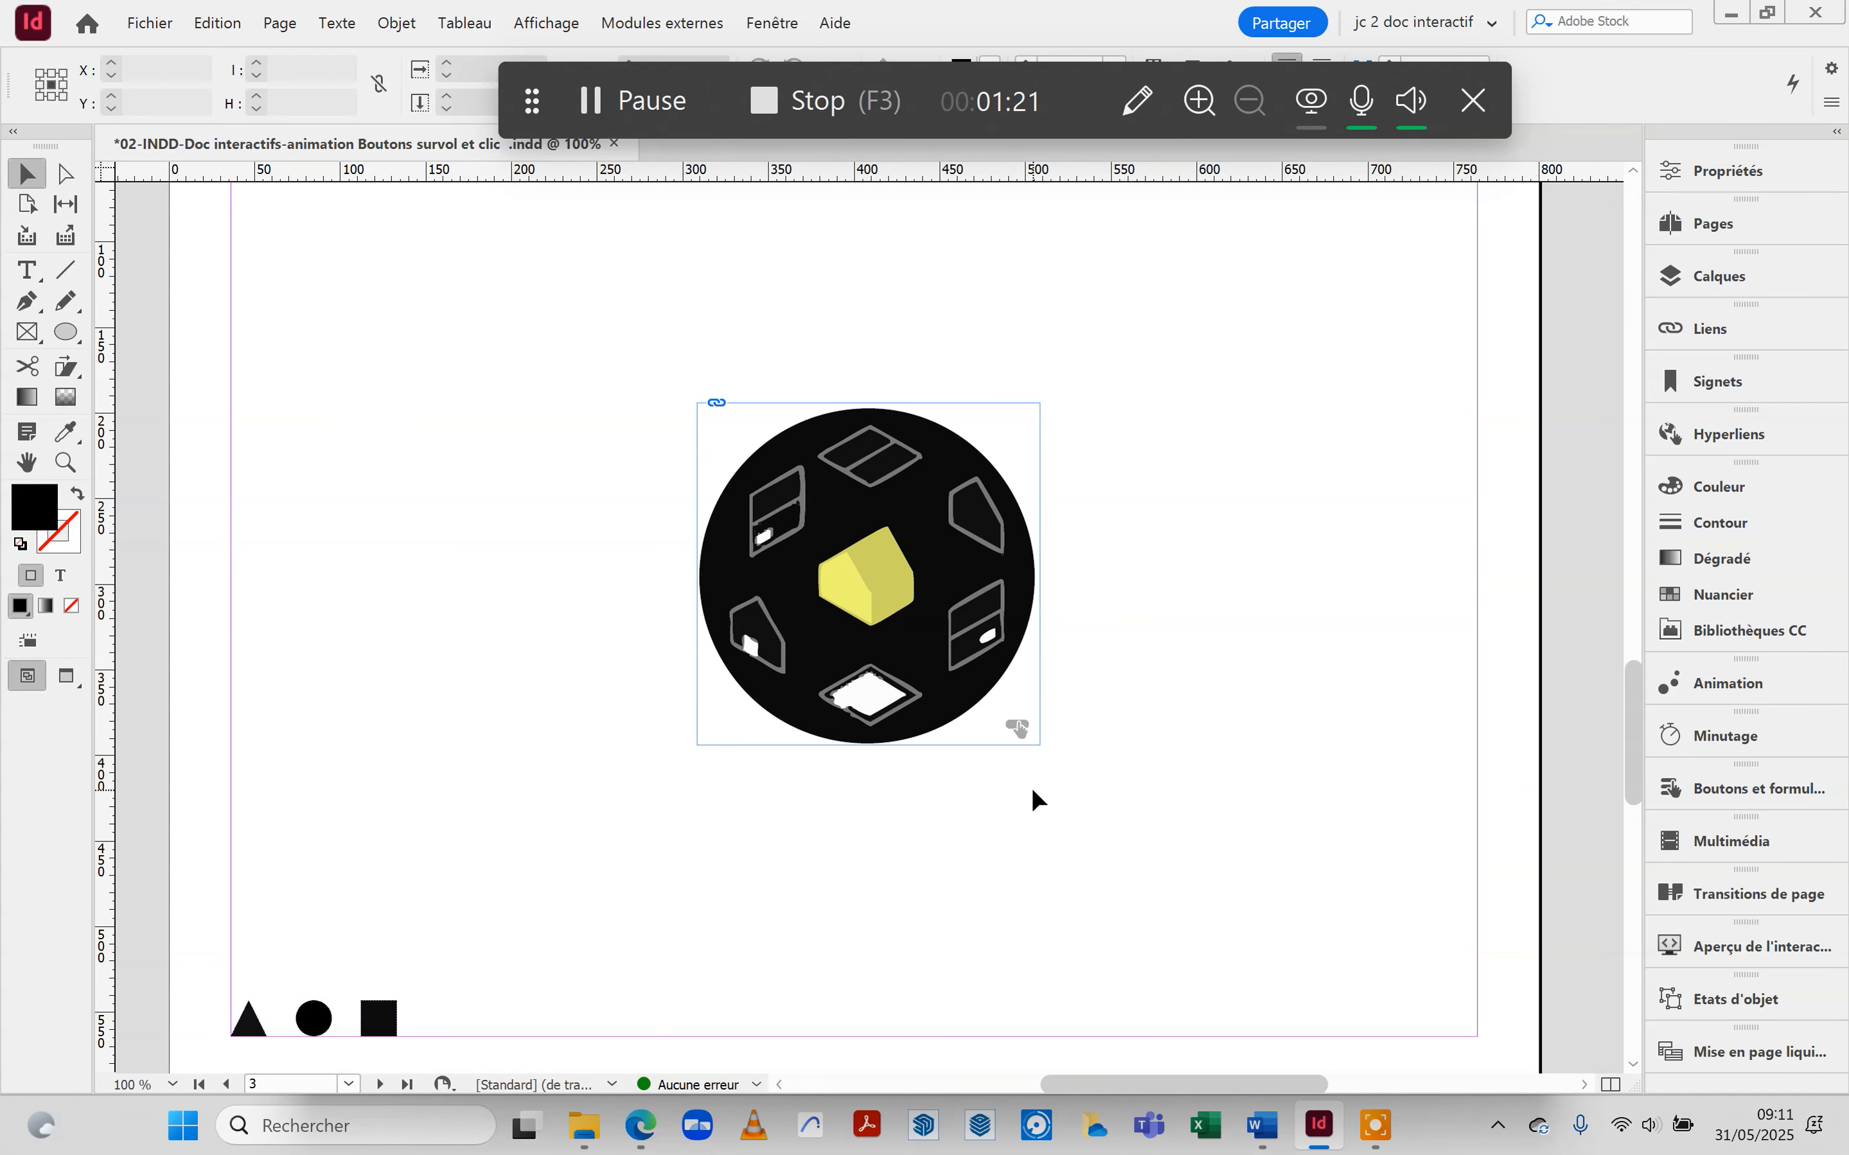
pyautogui.hotkey('ctrl', '-')
pyautogui.click(909, 650)
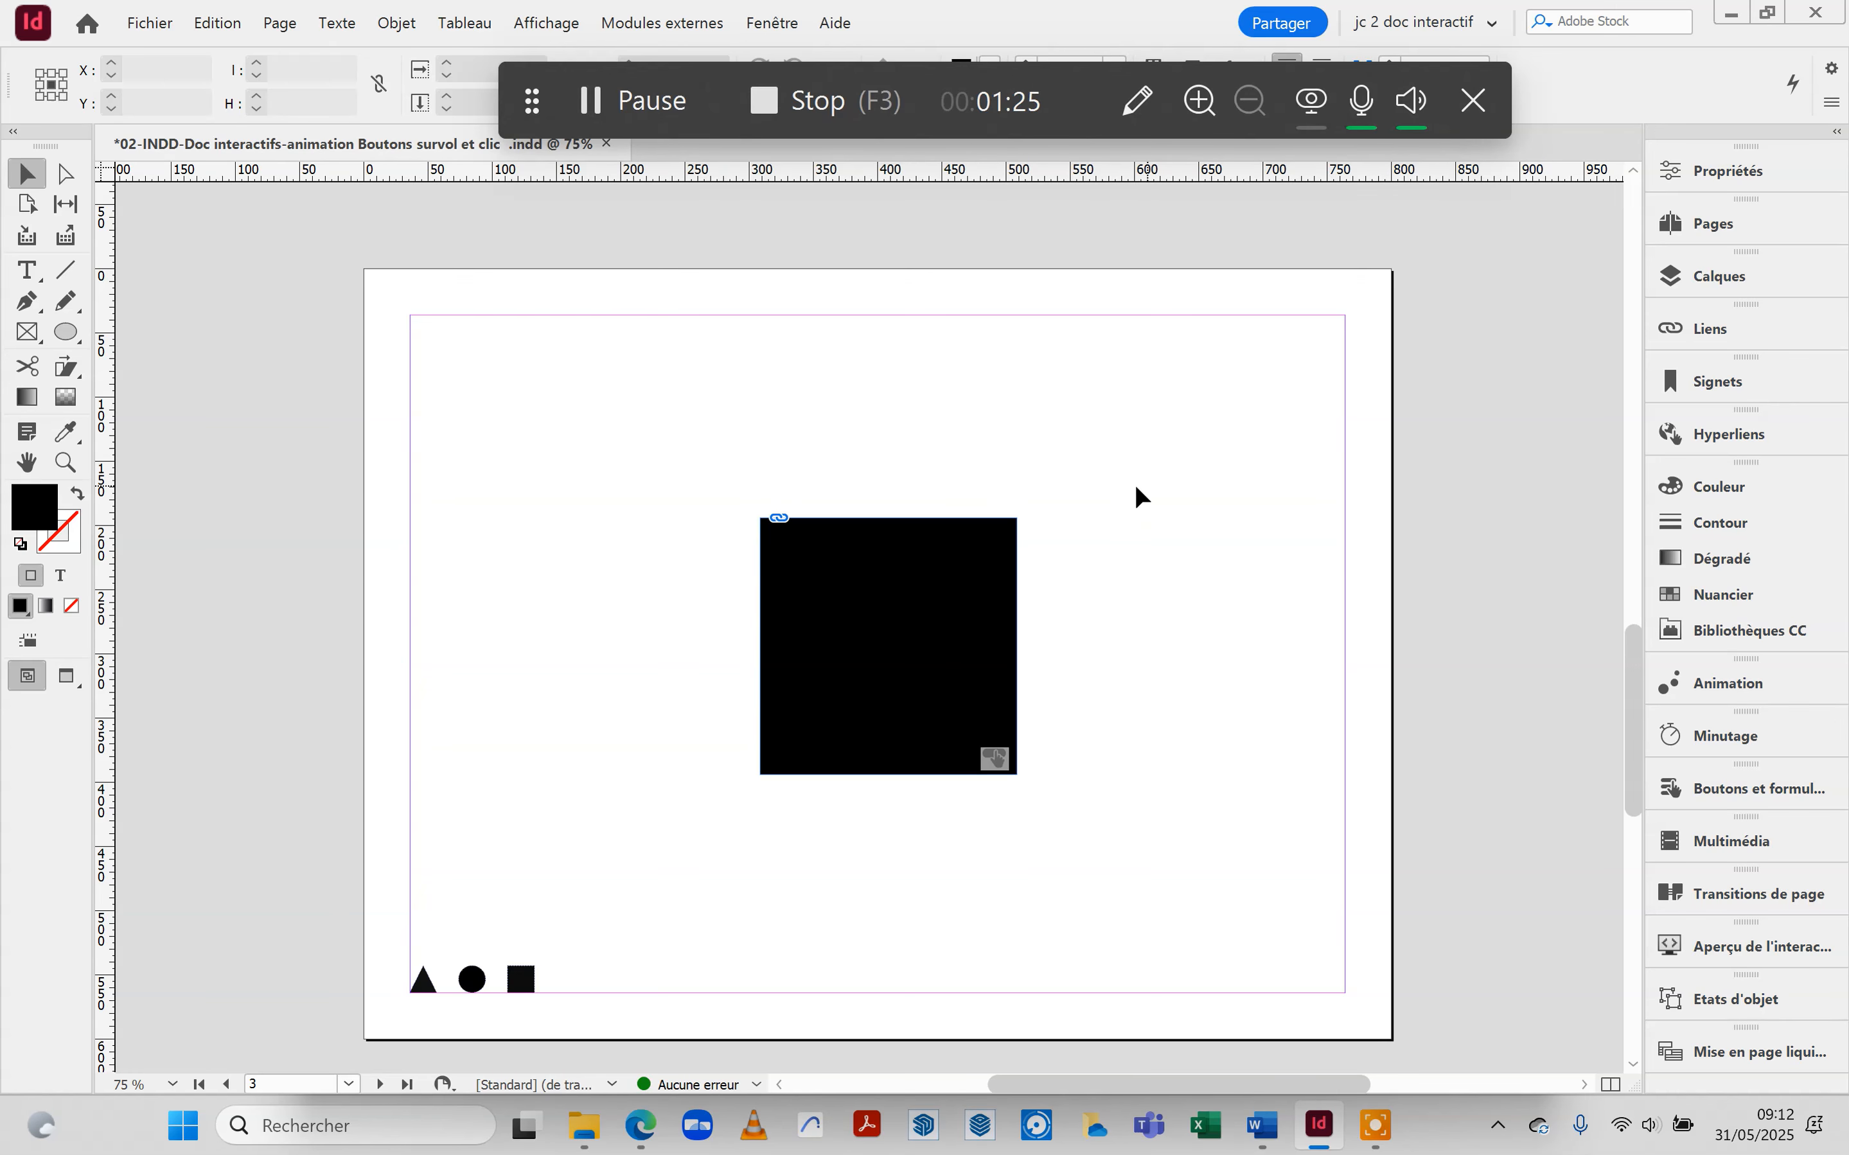
pyautogui.click(955, 556)
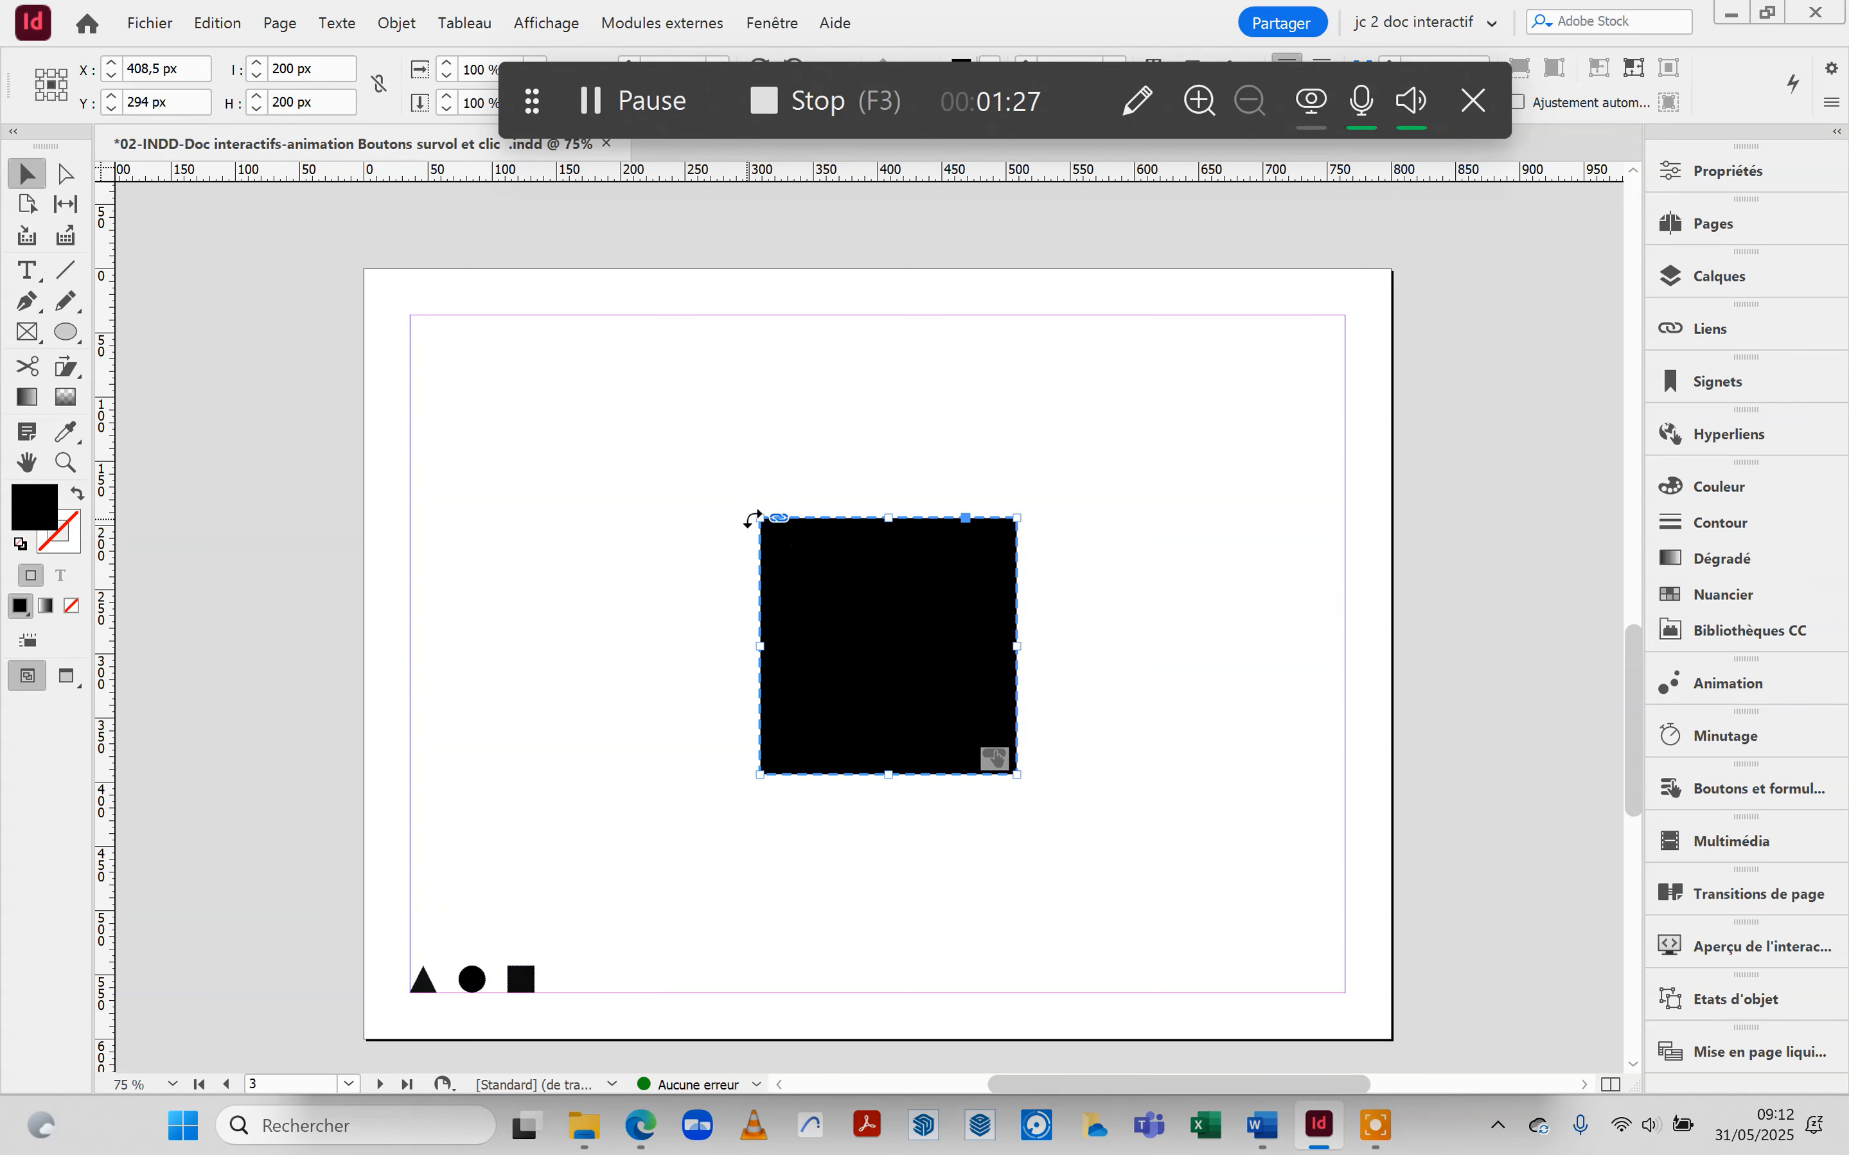
pyautogui.click(989, 652)
pyautogui.click(1728, 799)
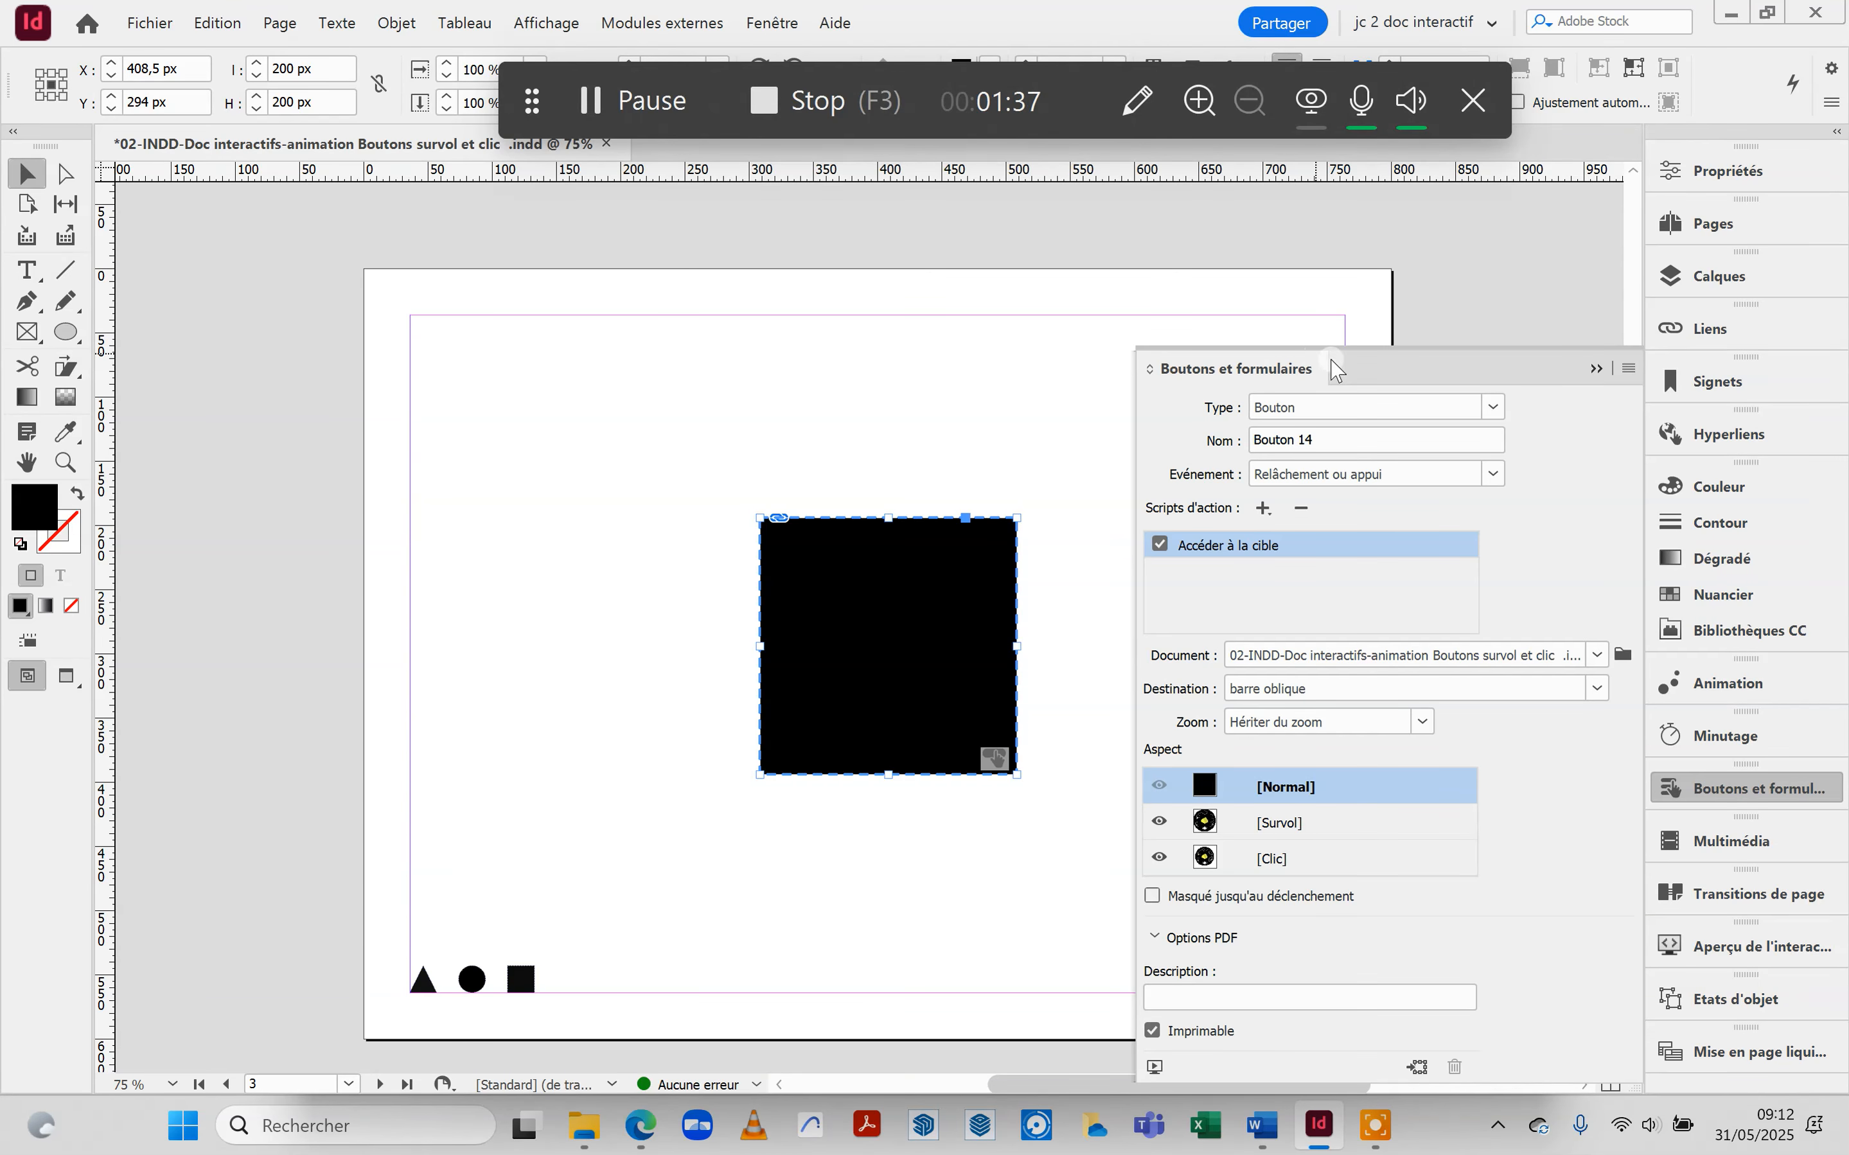
pyautogui.moveTo(1188, 371); pyautogui.dragTo(1184, 294)
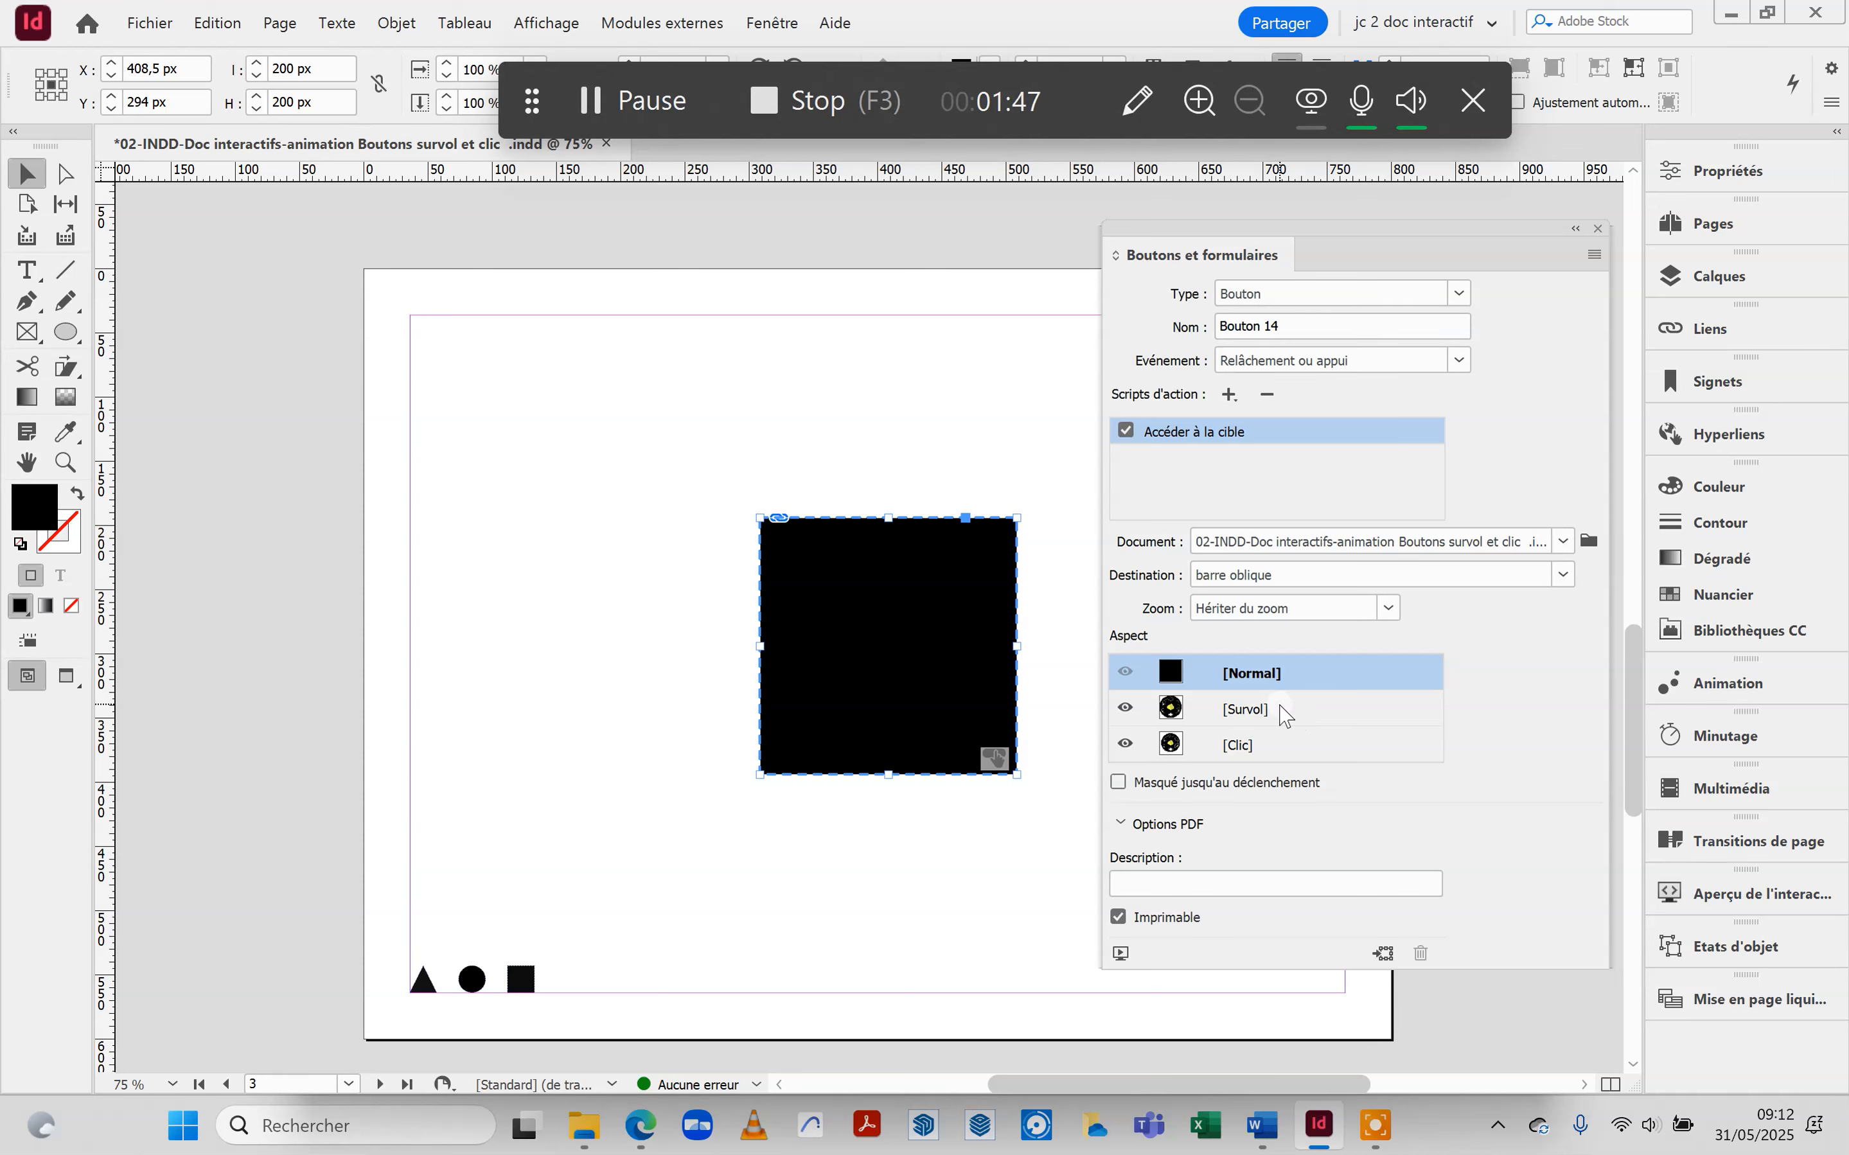
# Convert the black square's button back into a plain object, removing its action and appearances.
pyautogui.click(1172, 710)
pyautogui.click(1329, 667)
pyautogui.click(1383, 965)
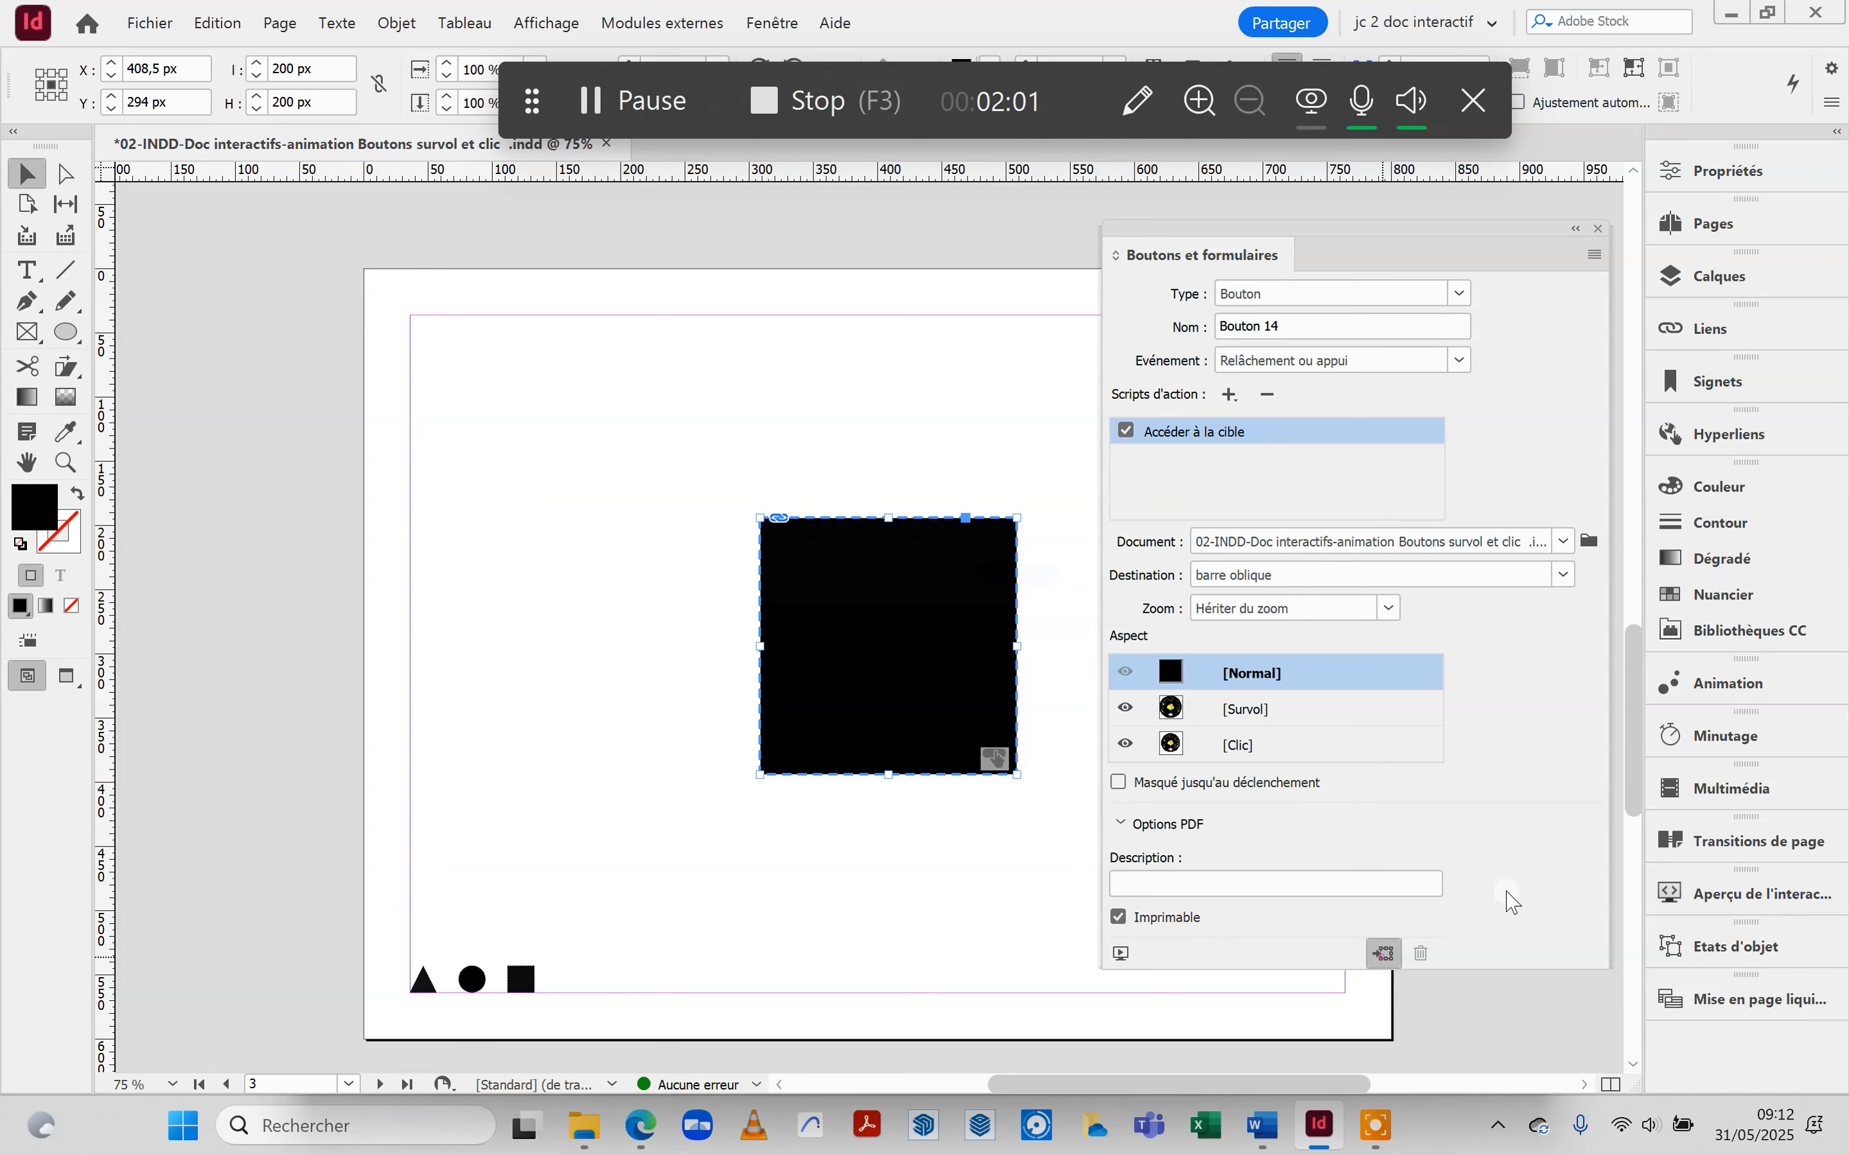
pyautogui.click(1052, 599)
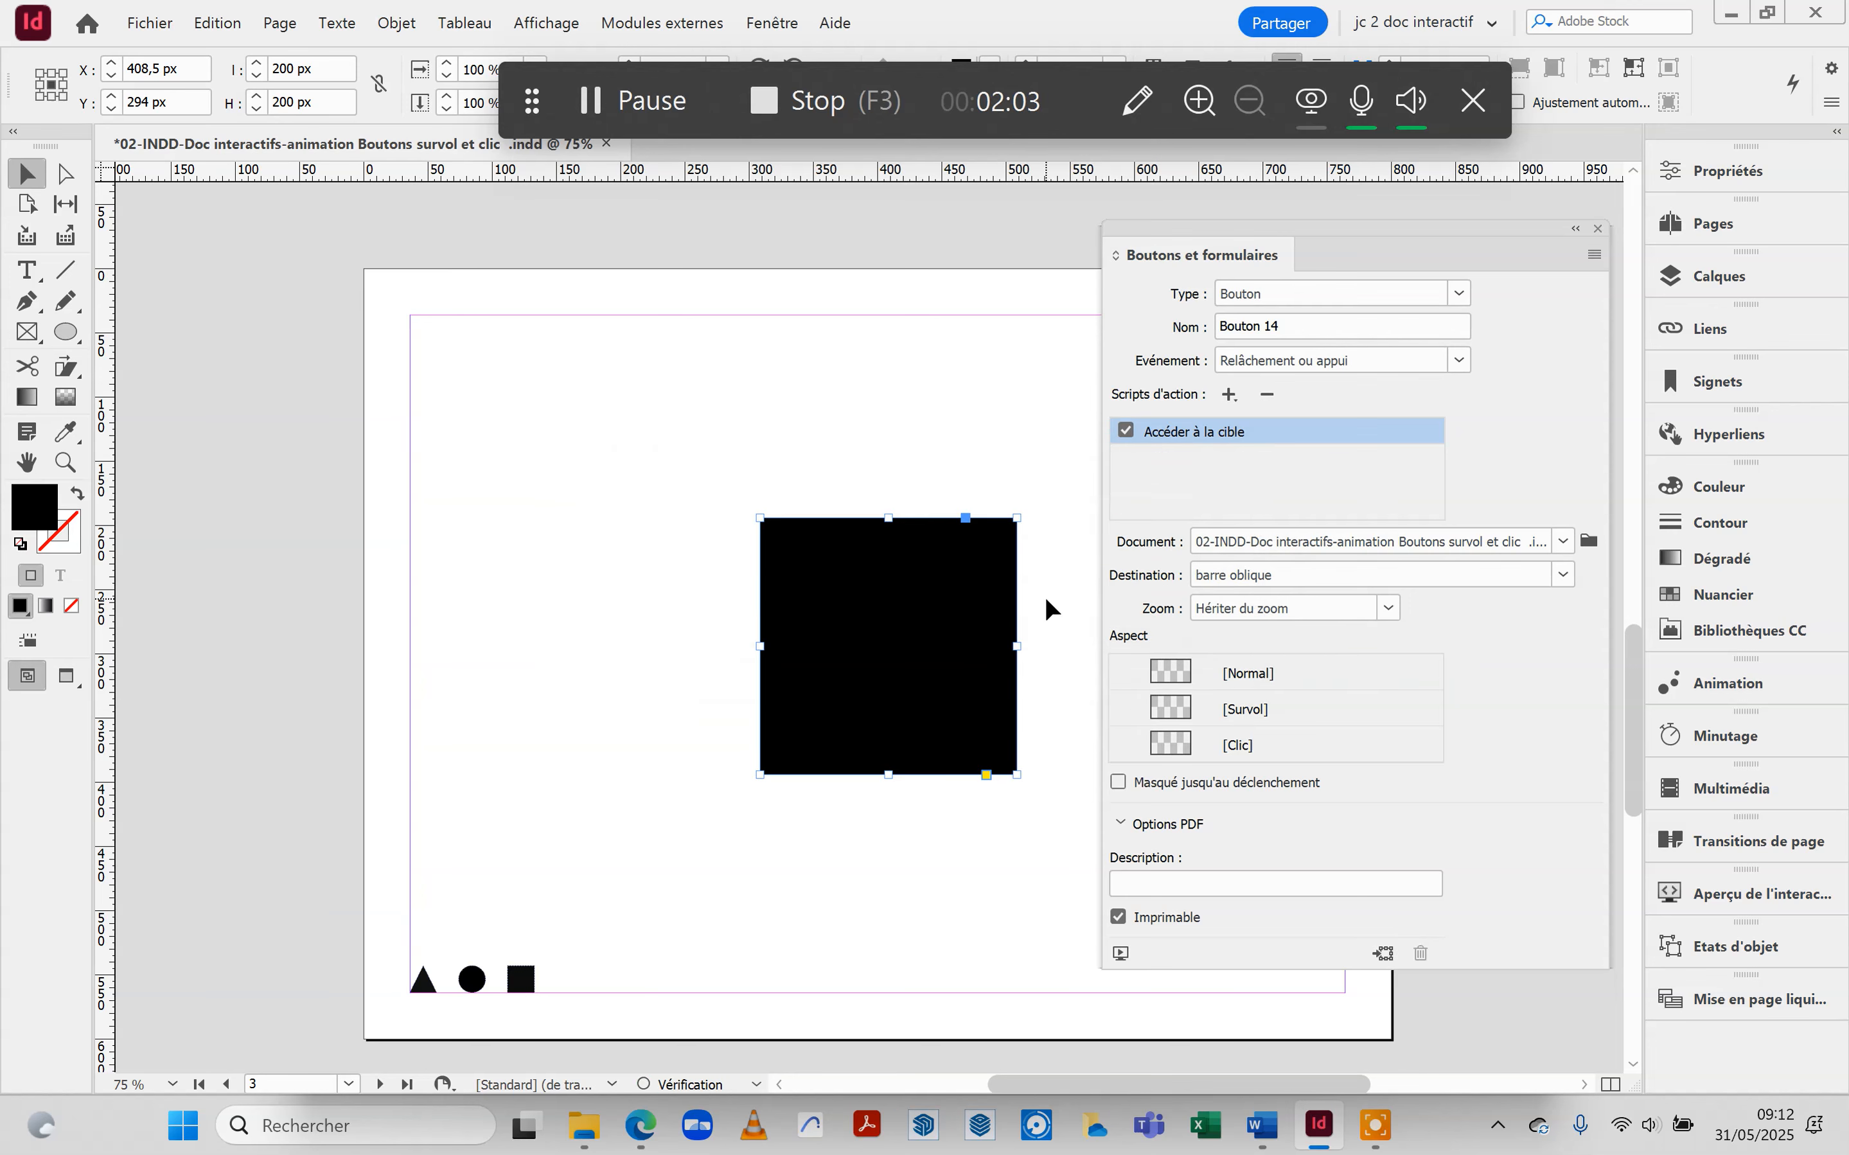
pyautogui.click(818, 586)
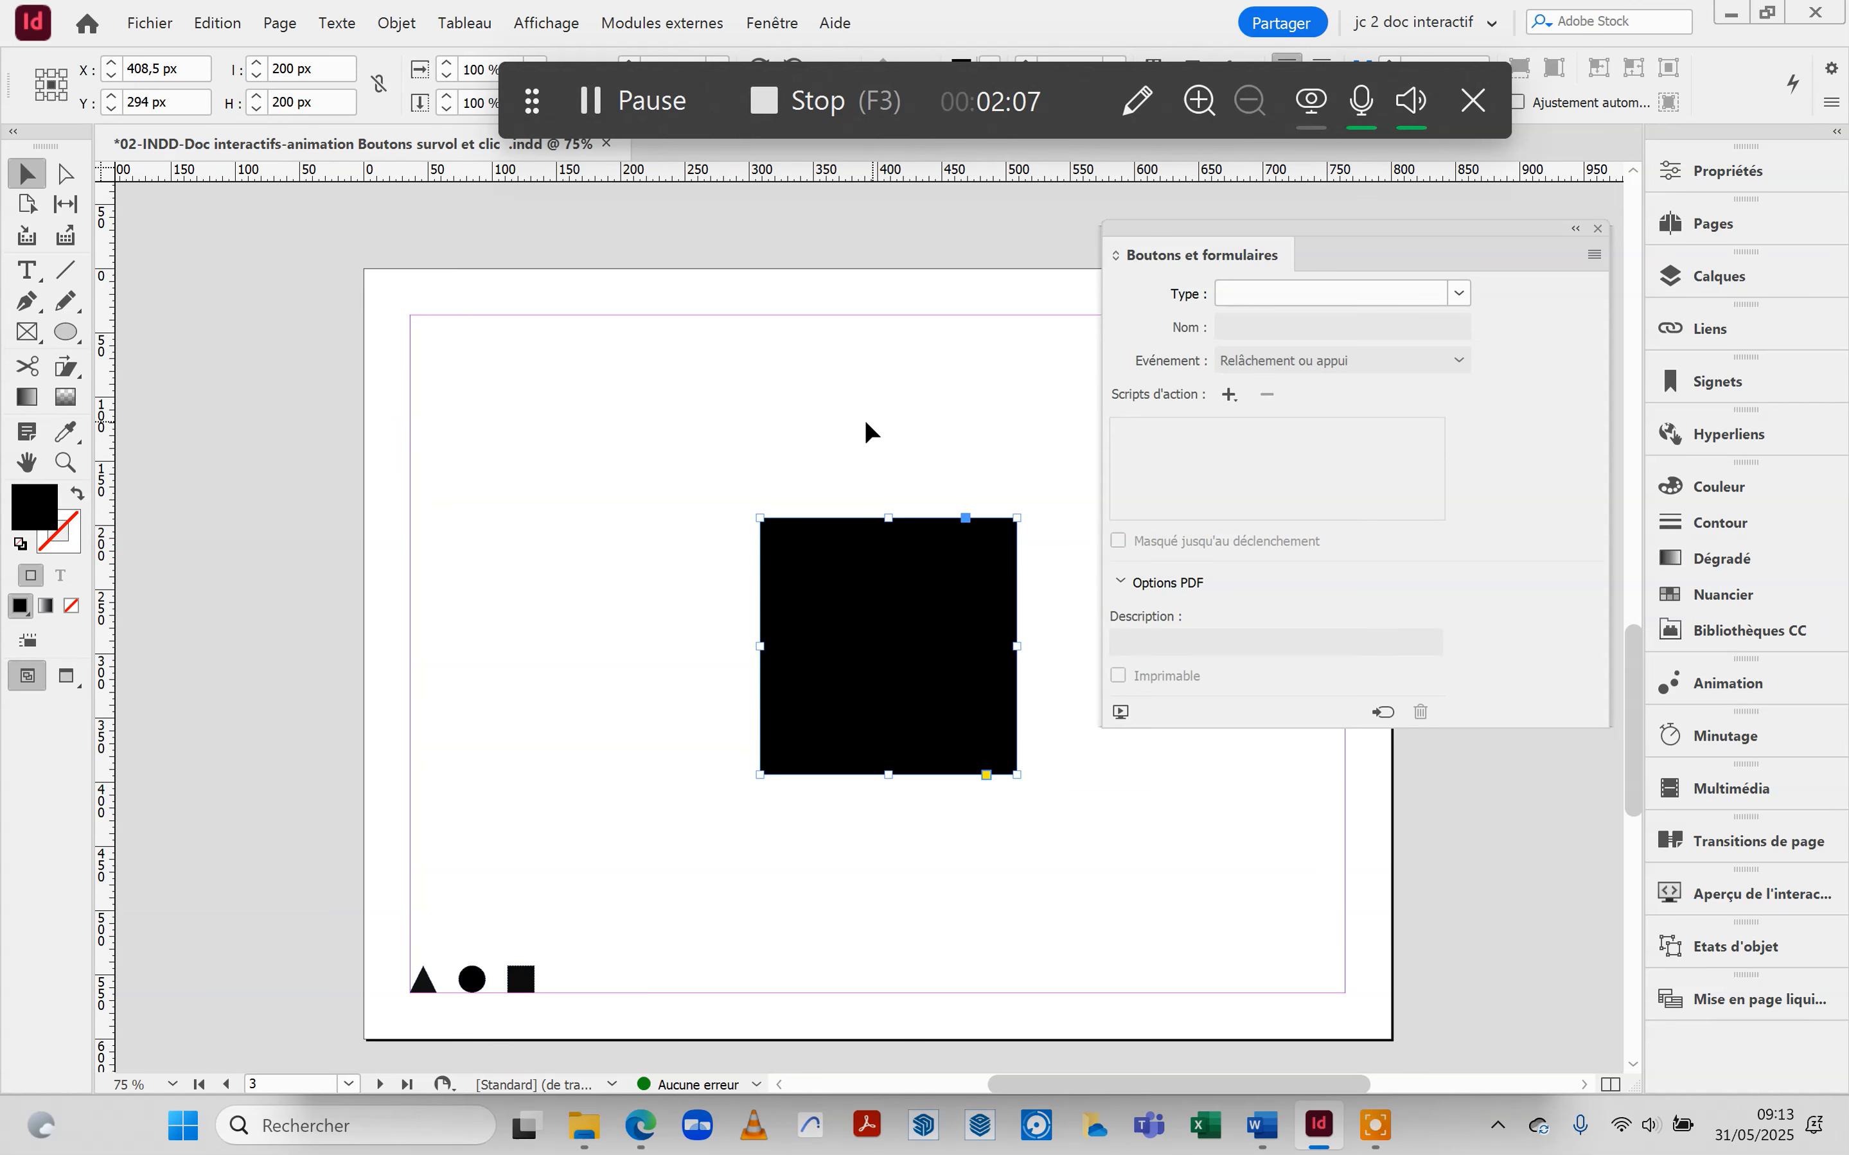
pyautogui.click(891, 532)
pyautogui.click(866, 417)
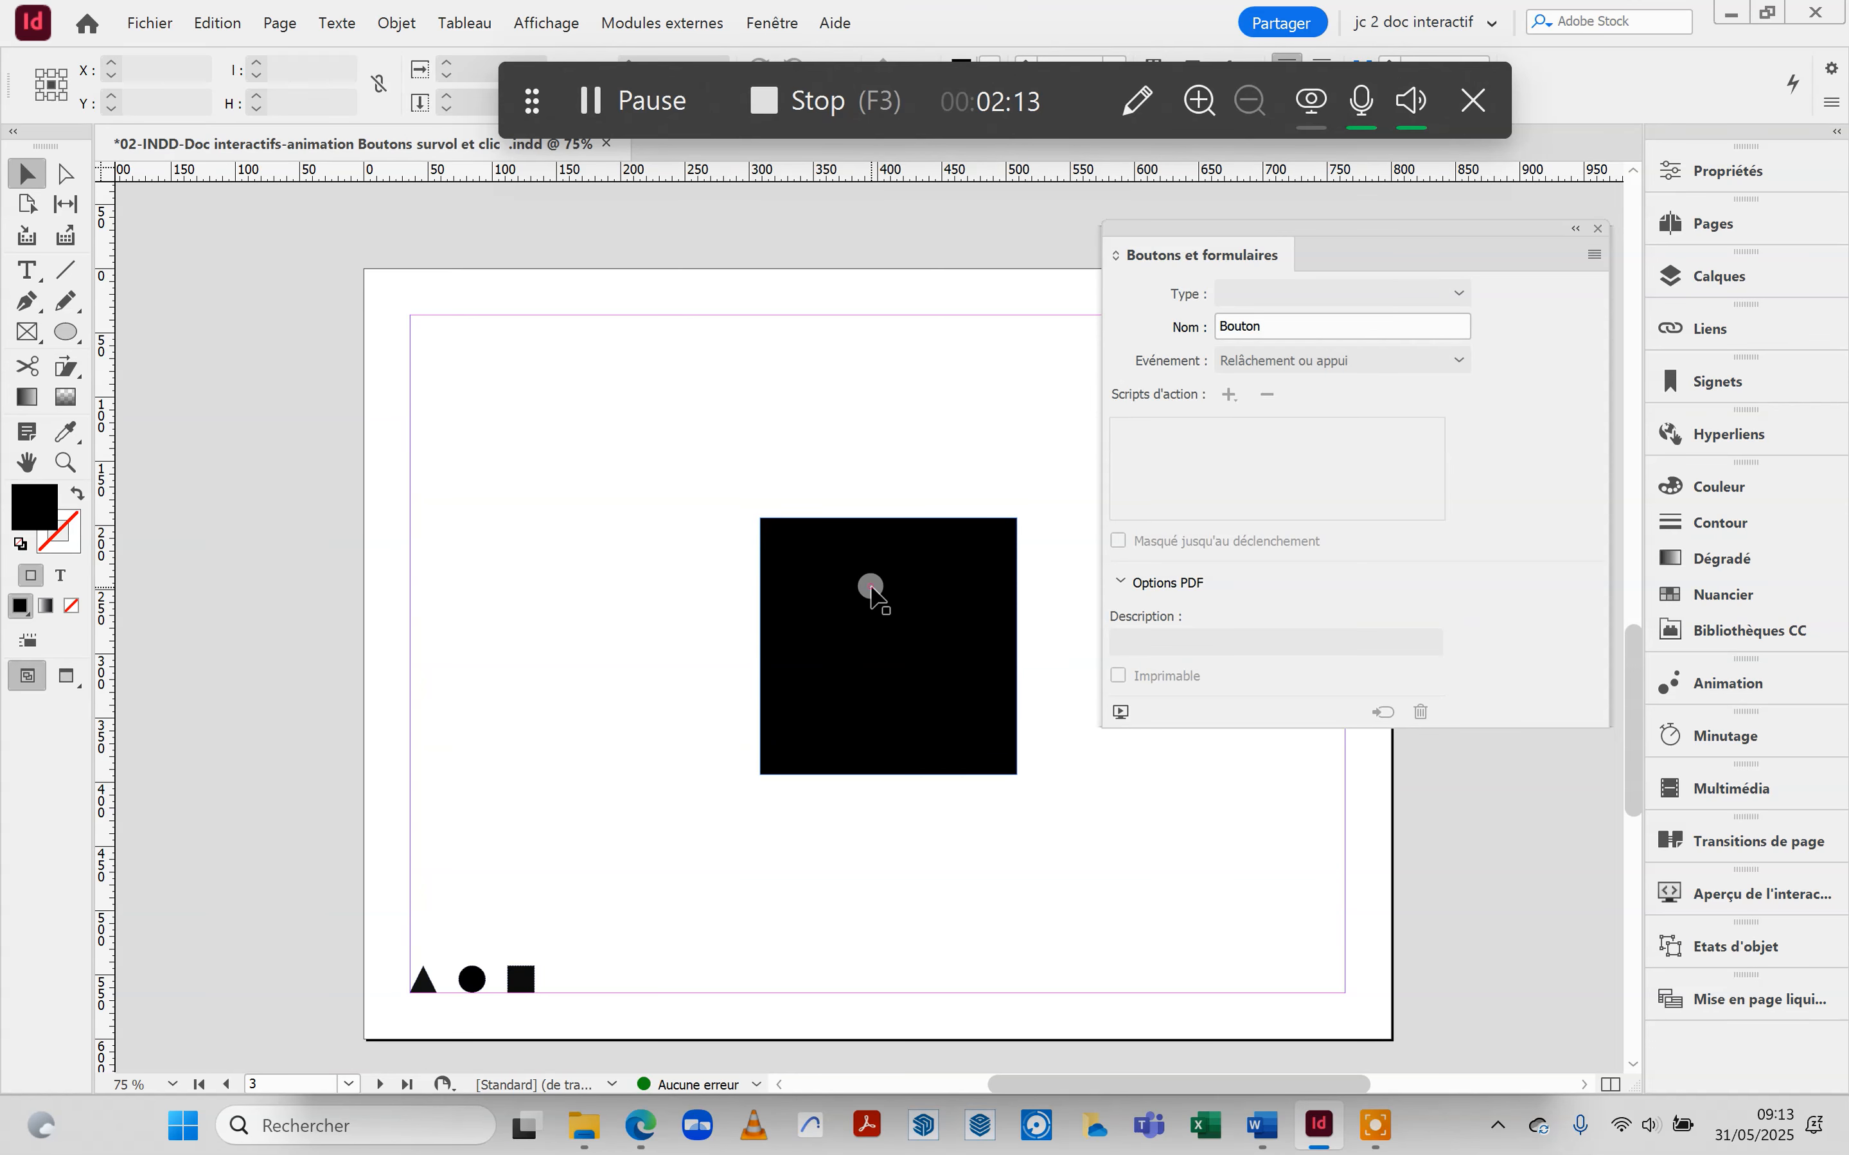
# Convert the plain black square into a button.
pyautogui.click(871, 588)
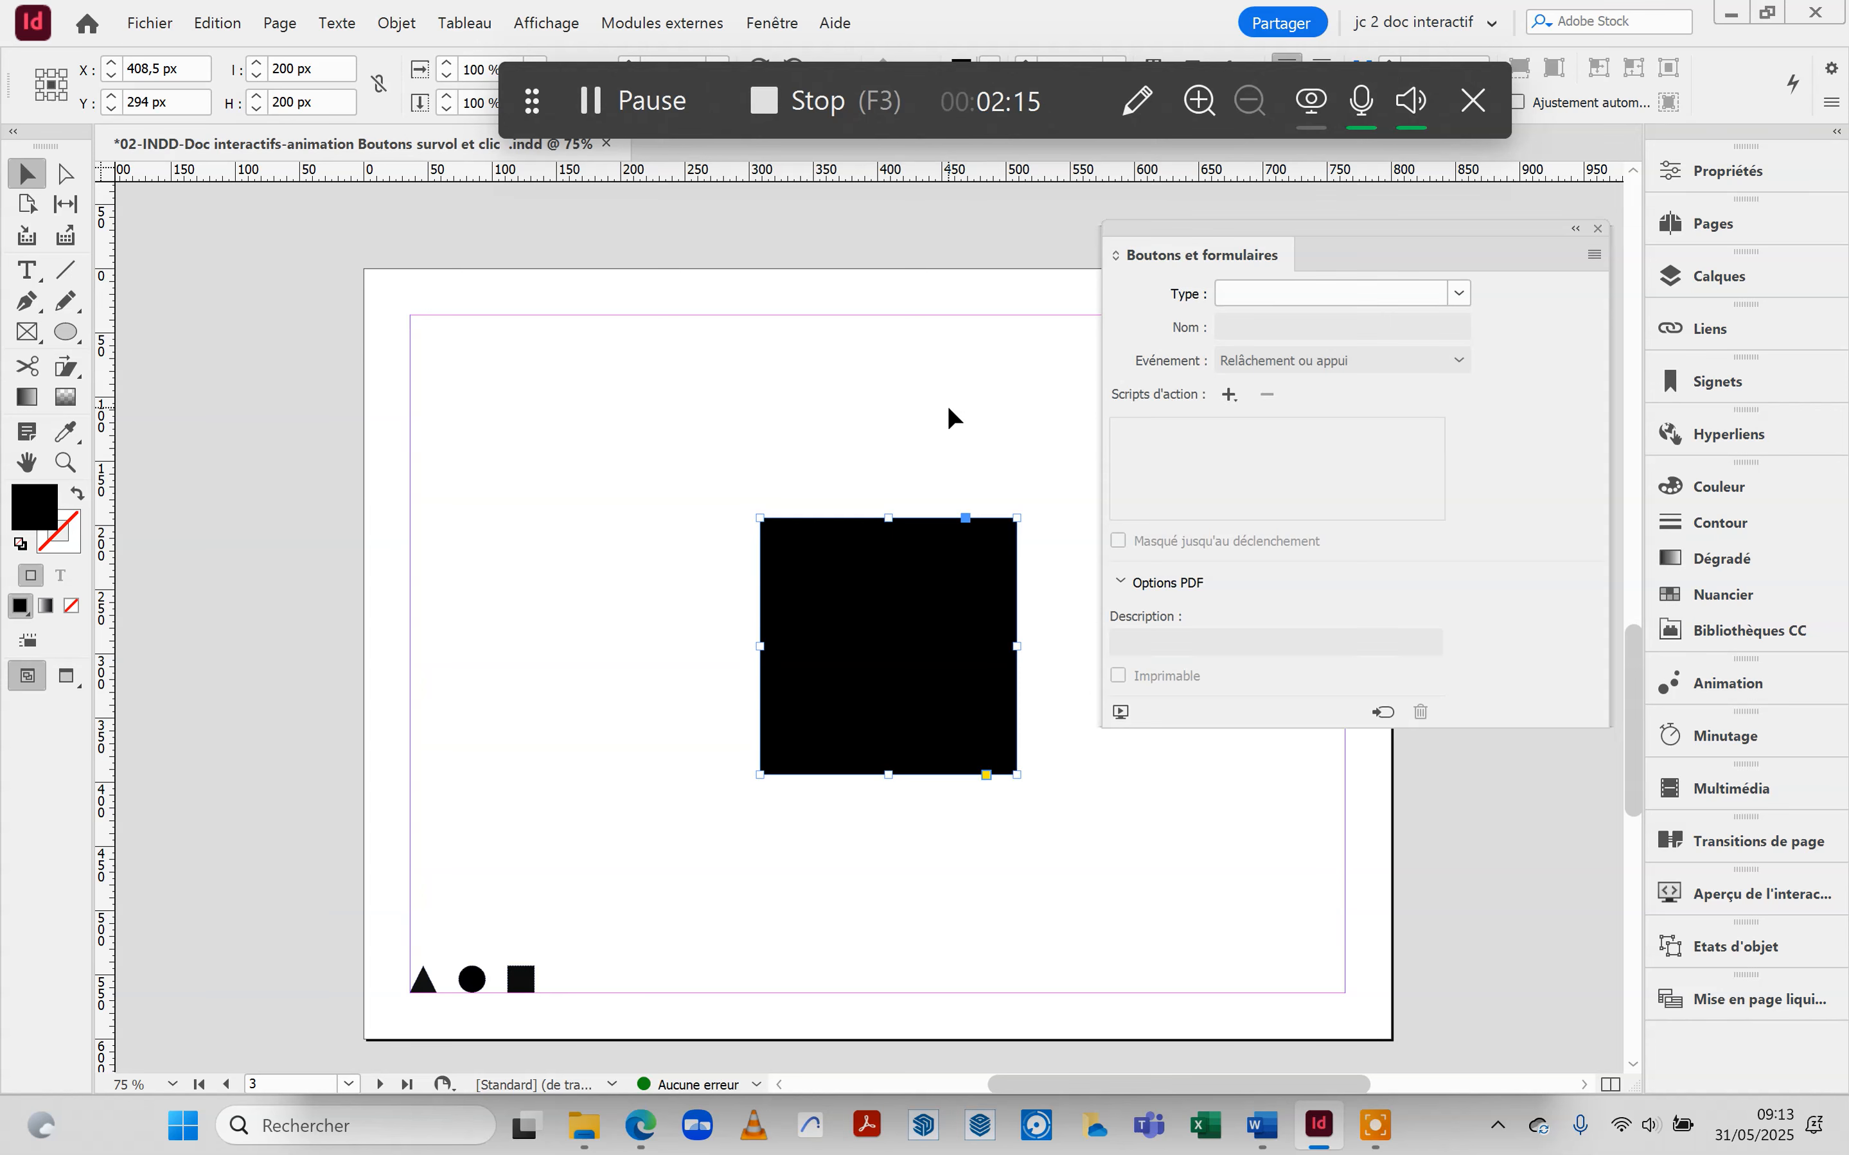
pyautogui.click(1459, 294)
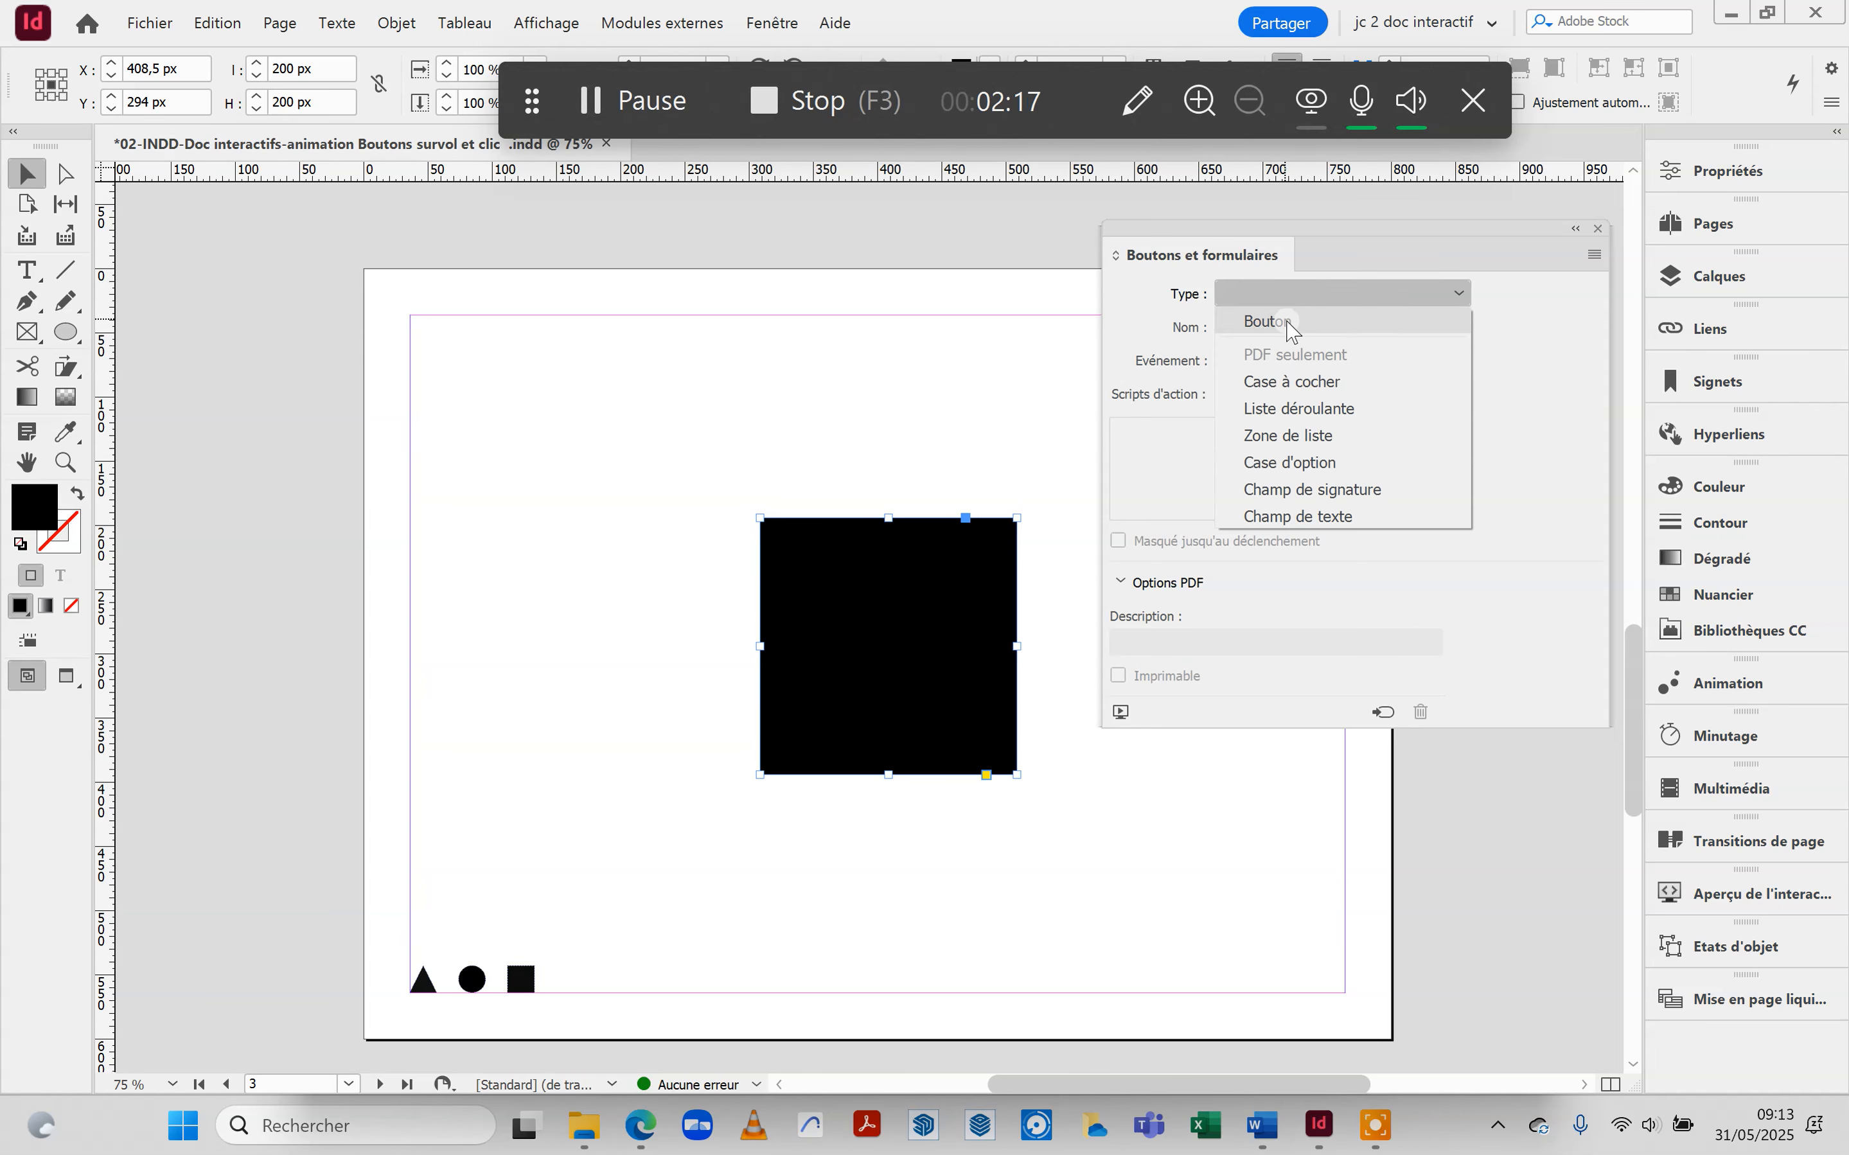
pyautogui.click(1549, 336)
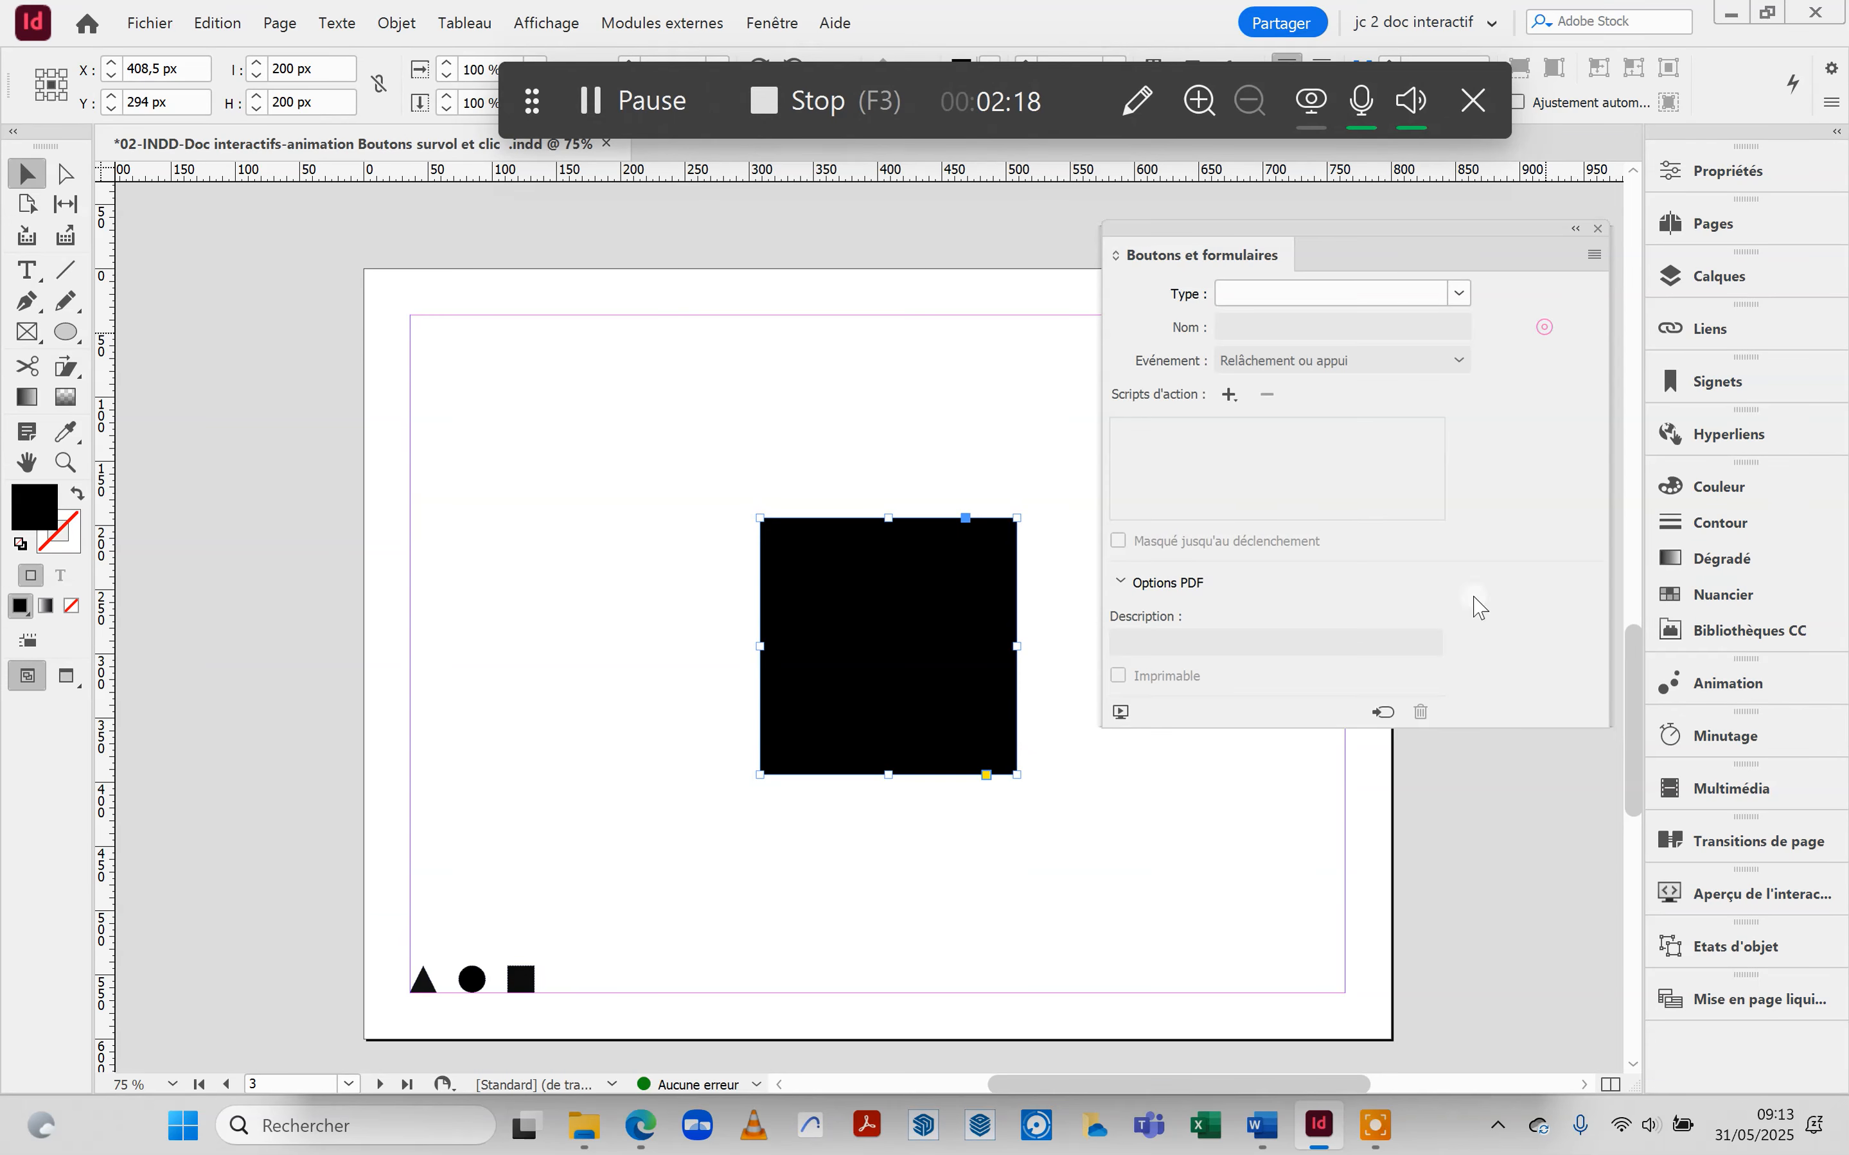
pyautogui.click(1385, 712)
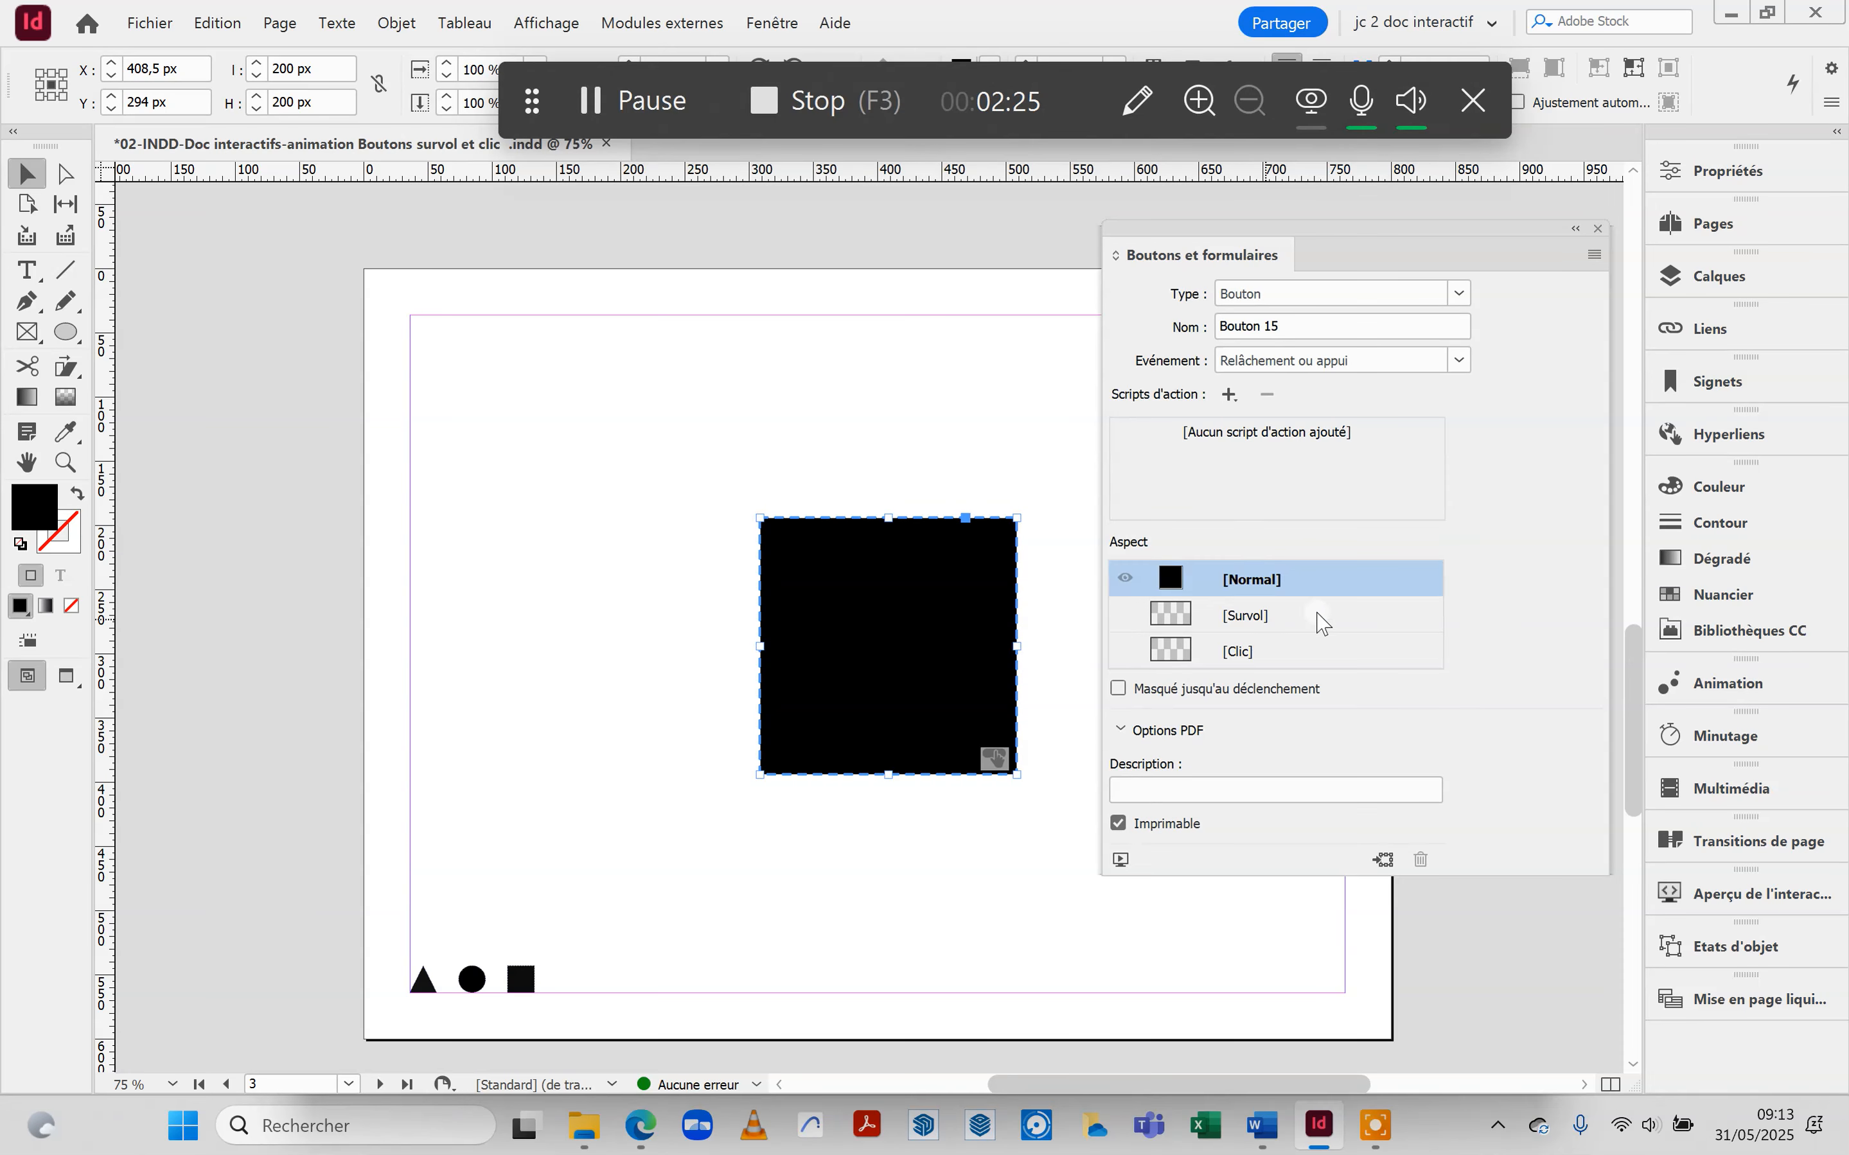
# Add the Survol (rollover) appearance to the new button based on its Normal appearance.
pyautogui.click(1305, 566)
pyautogui.click(1285, 571)
pyautogui.click(1273, 560)
pyautogui.click(1372, 569)
pyautogui.click(1258, 578)
pyautogui.click(1351, 579)
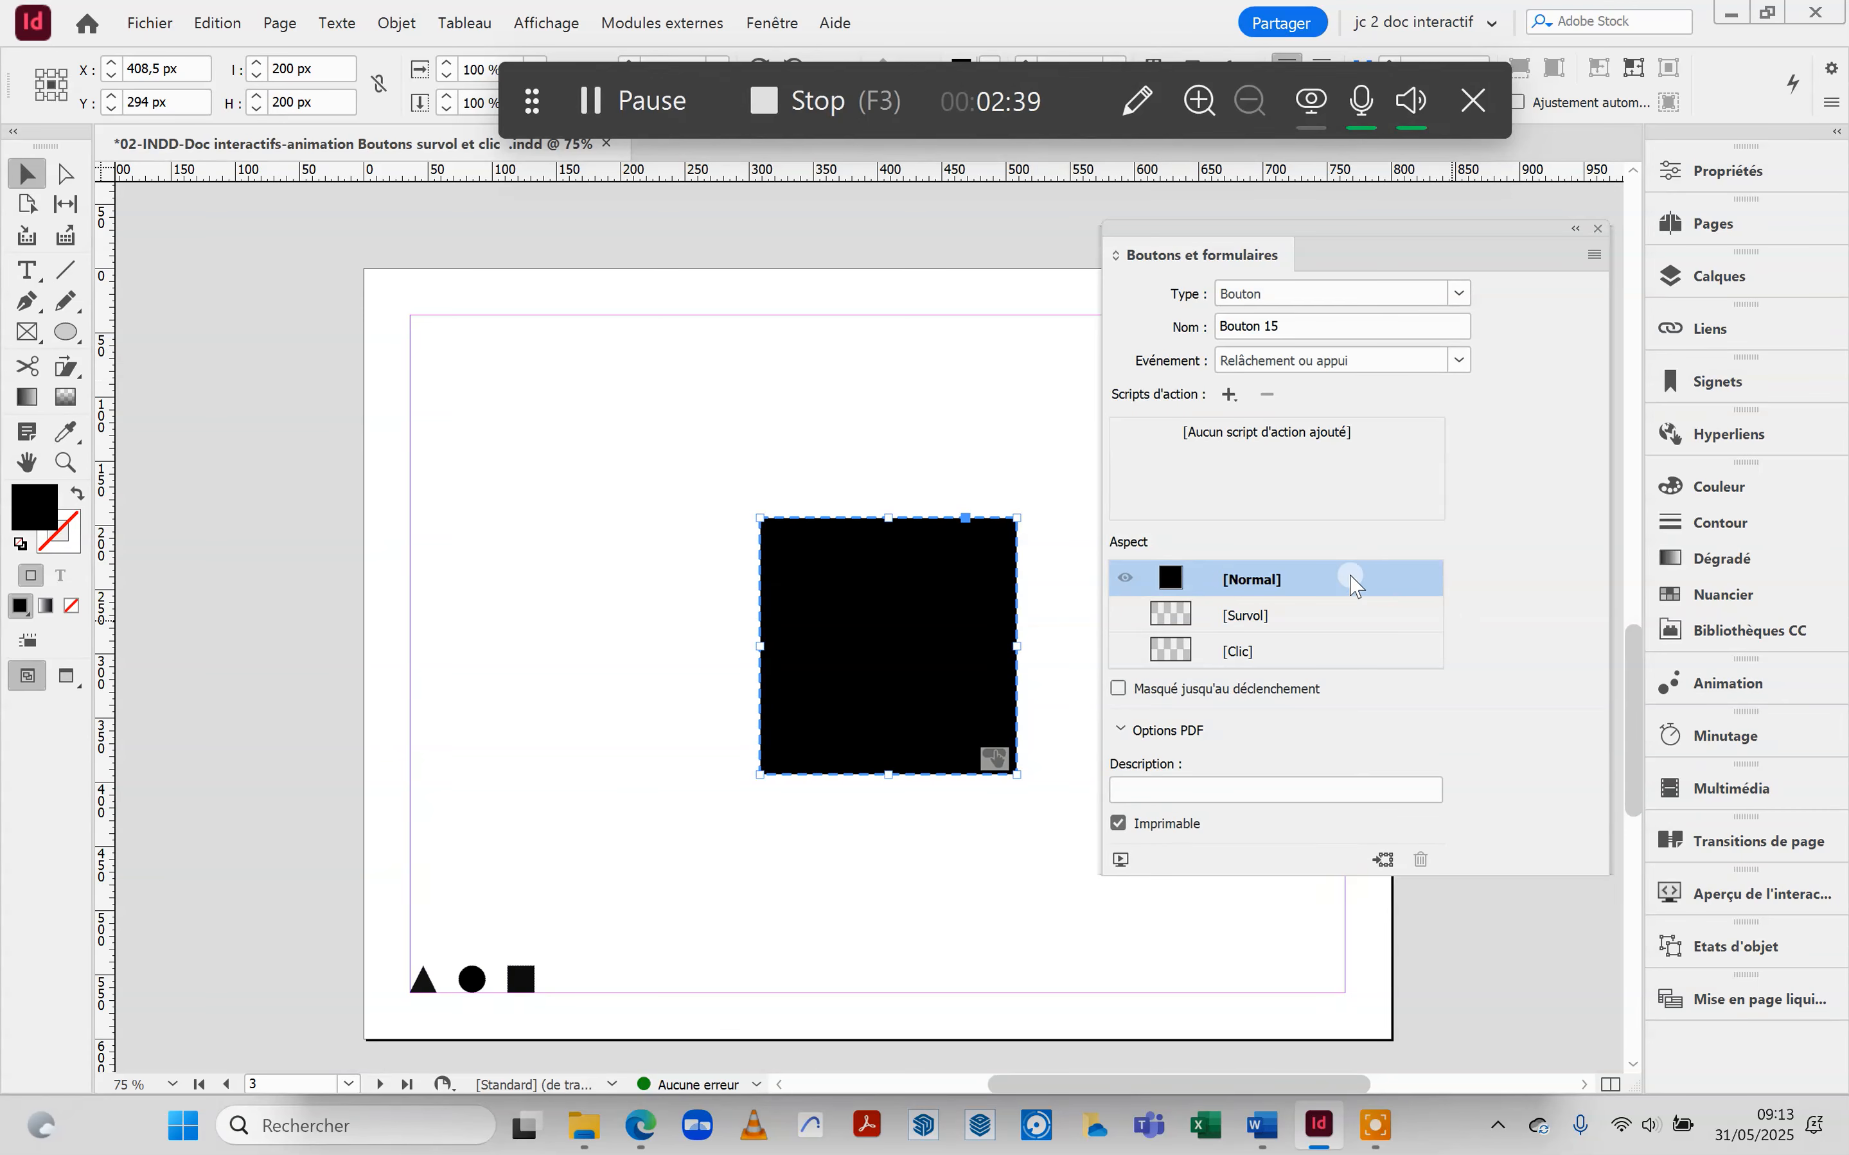
pyautogui.click(1310, 618)
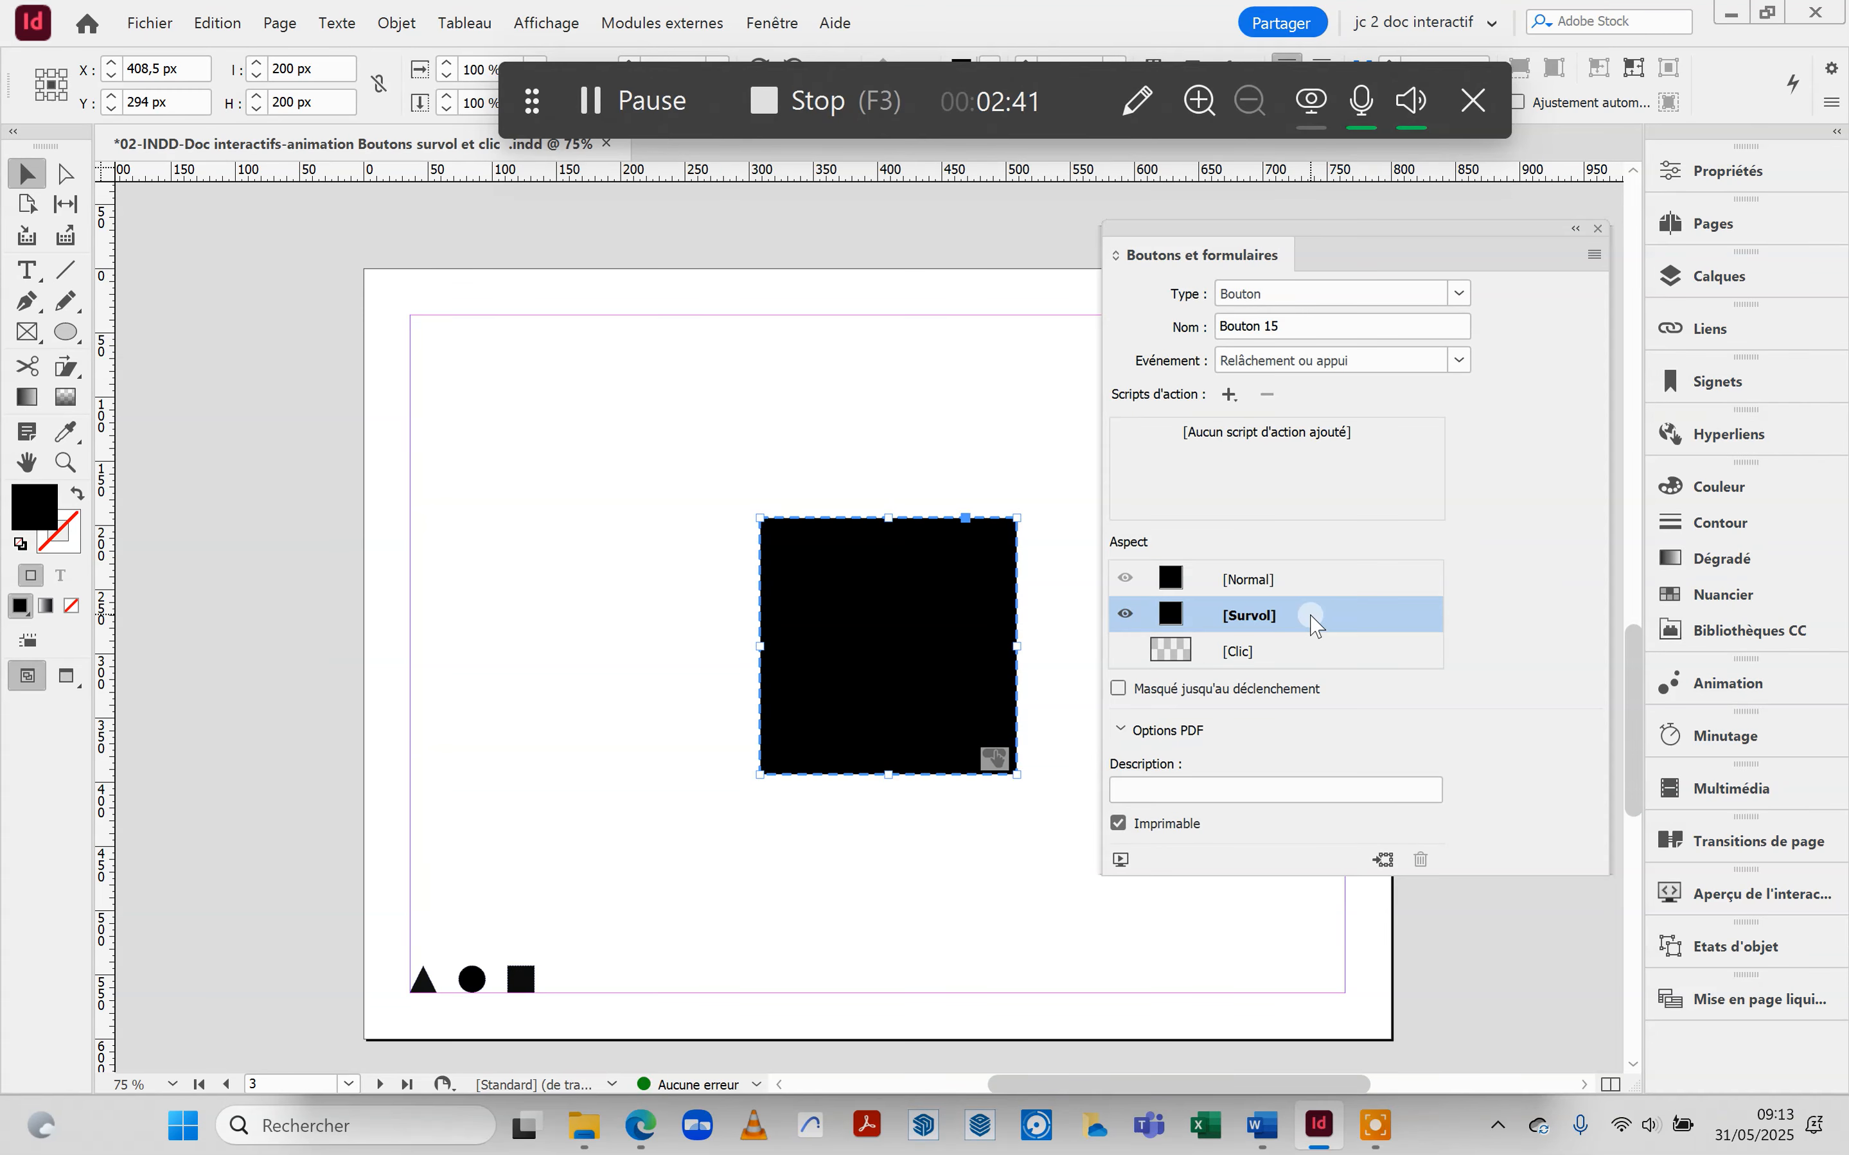
pyautogui.click(1308, 621)
pyautogui.click(905, 630)
pyautogui.click(1327, 612)
pyautogui.click(1325, 615)
pyautogui.click(983, 557)
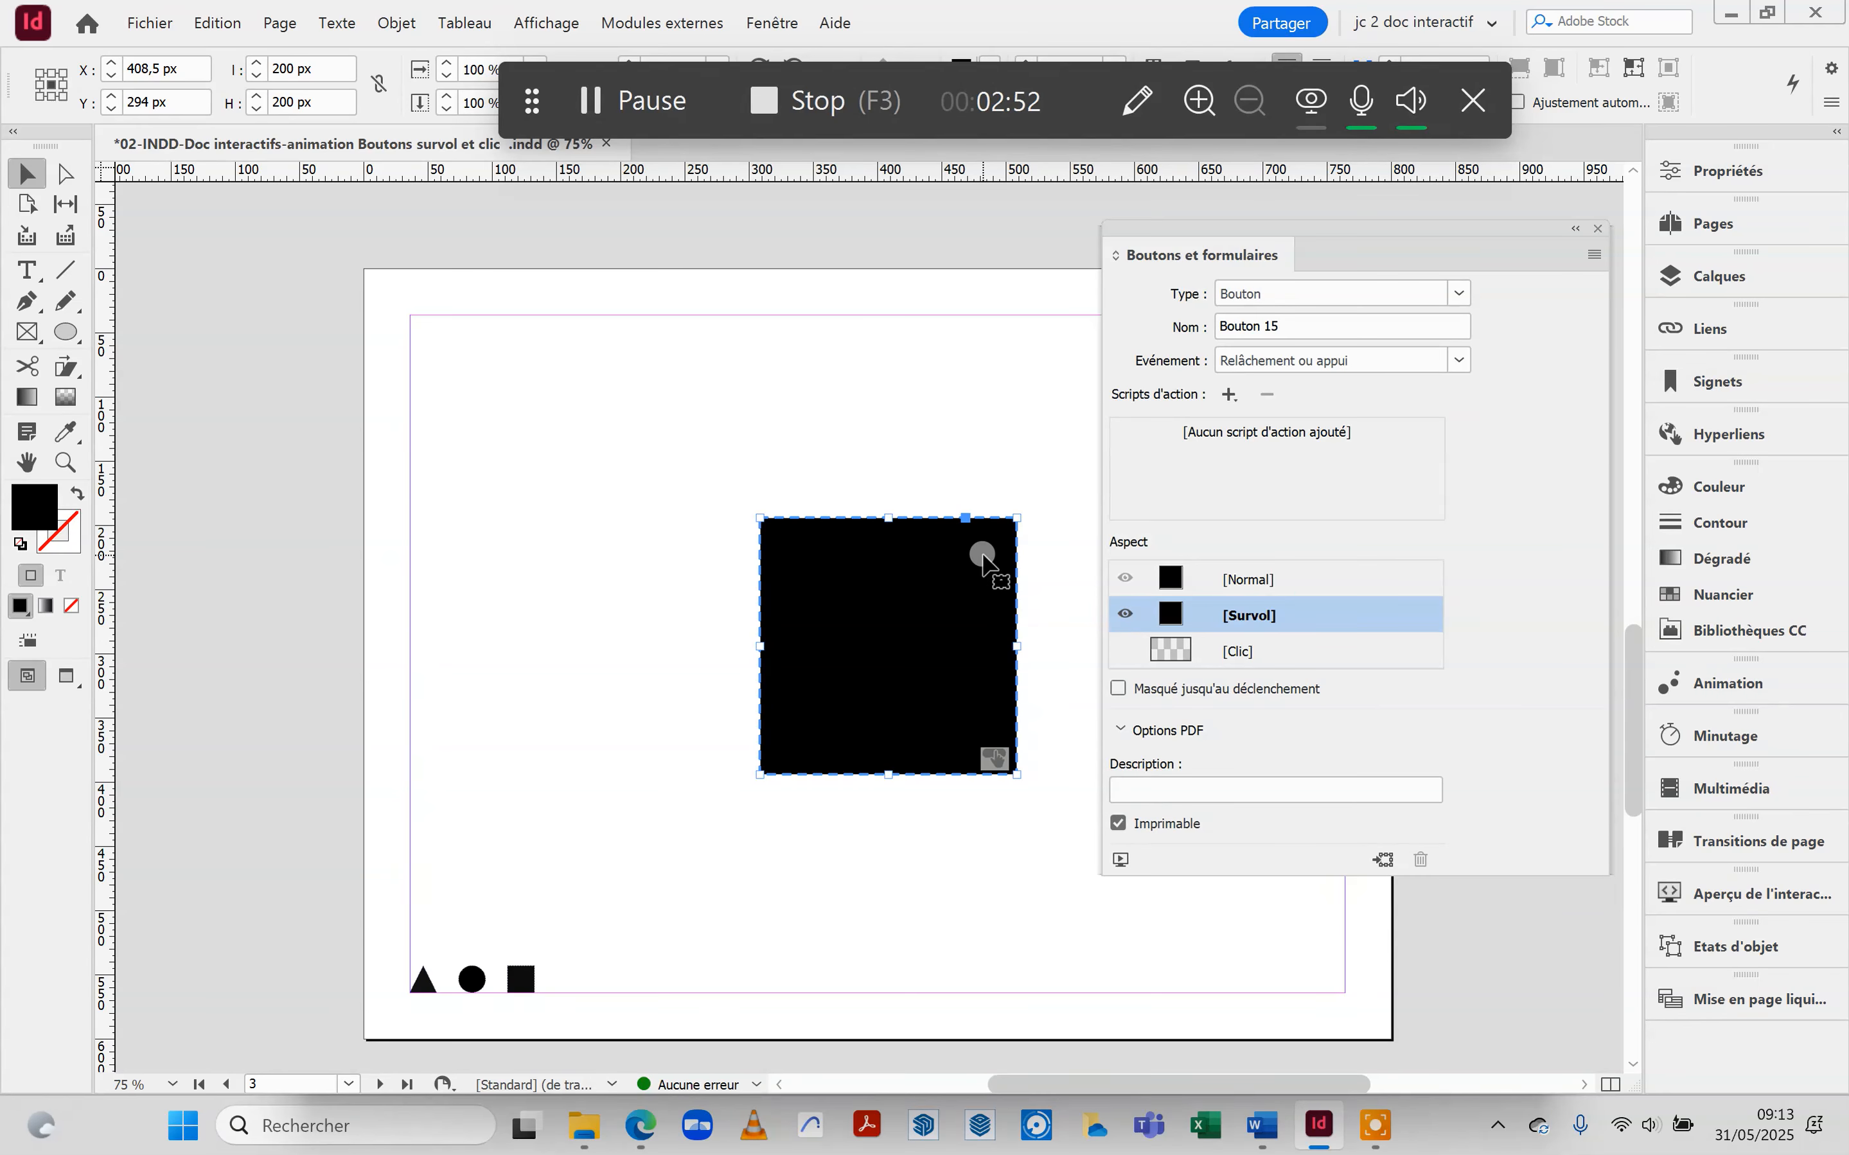
# Fill the rectangle inside the button's Survol appearance with the RVB Vert swatch.
pyautogui.doubleClick(924, 567)
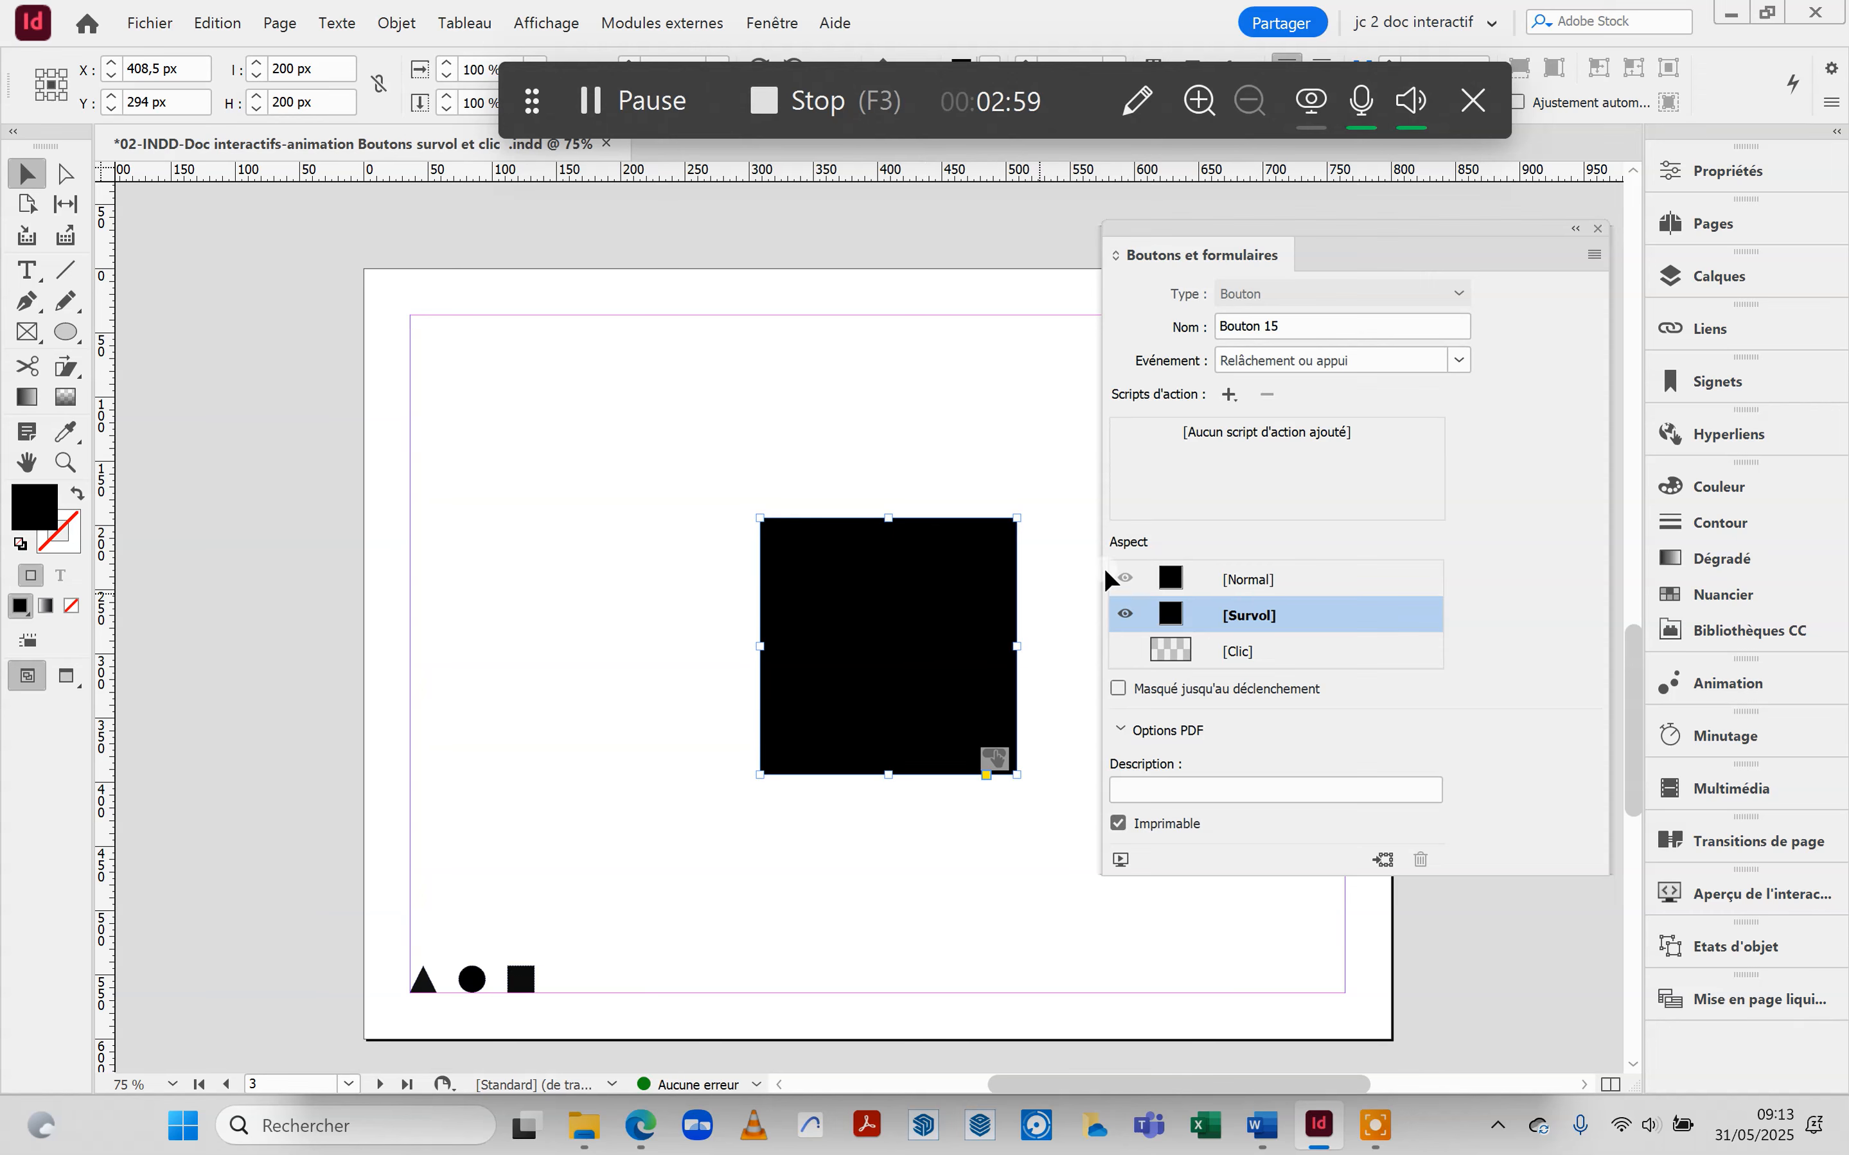
pyautogui.click(1727, 176)
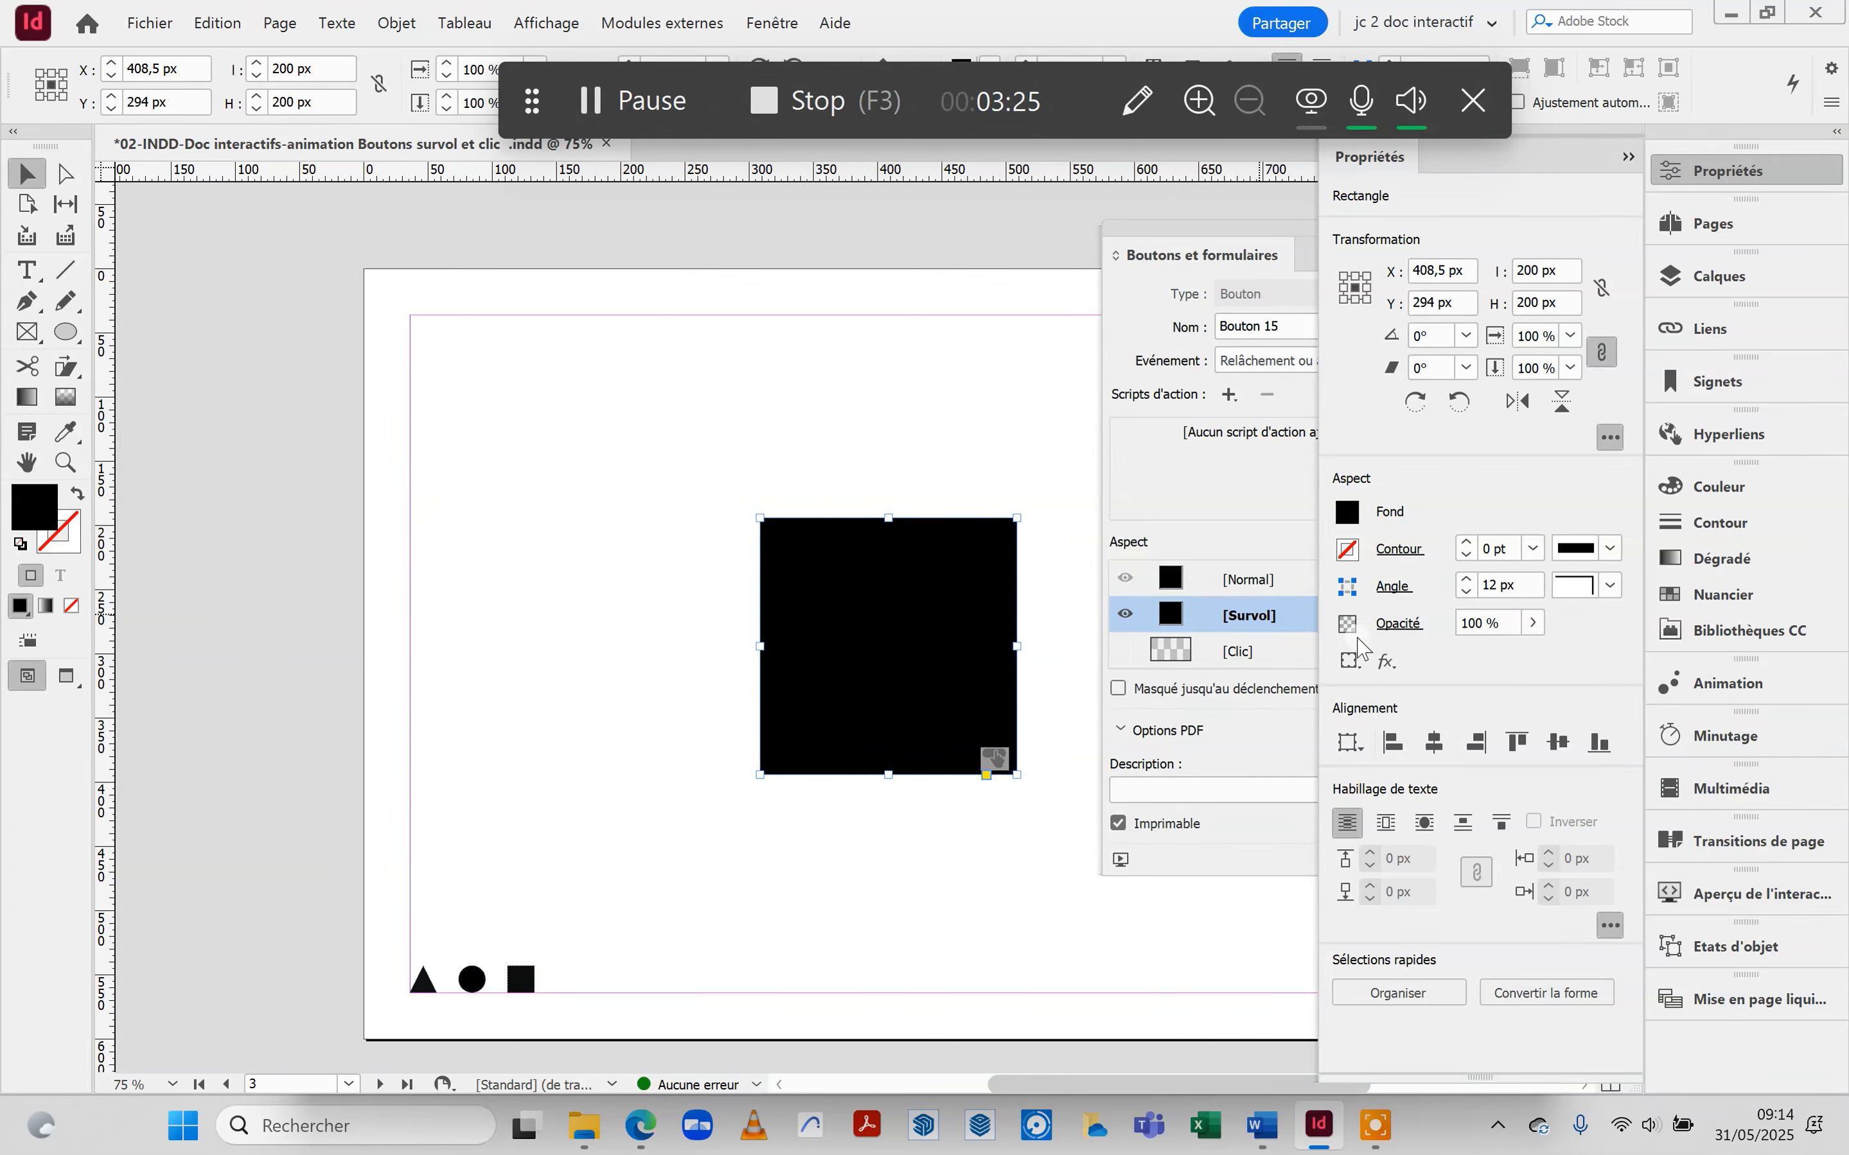
pyautogui.click(1497, 658)
pyautogui.click(1248, 621)
pyautogui.click(1348, 513)
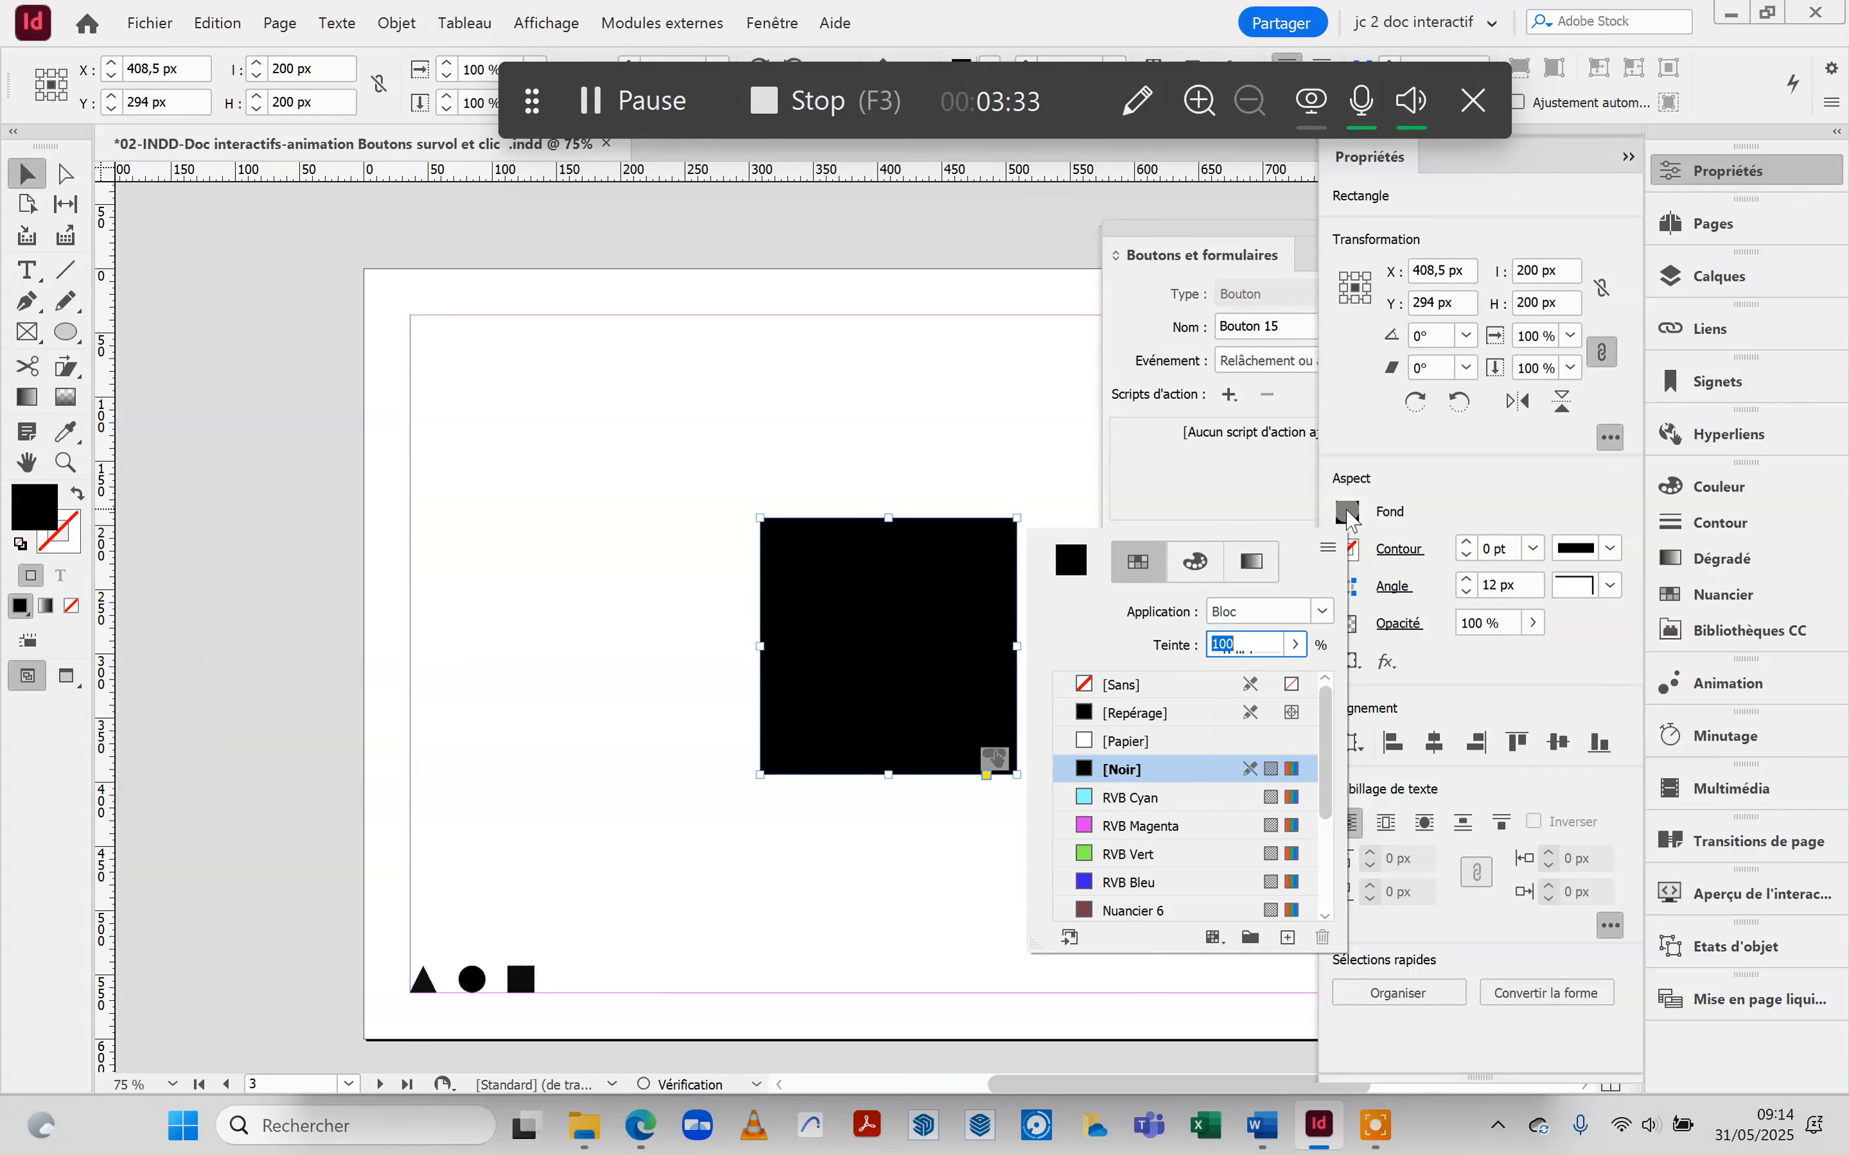
pyautogui.click(1093, 856)
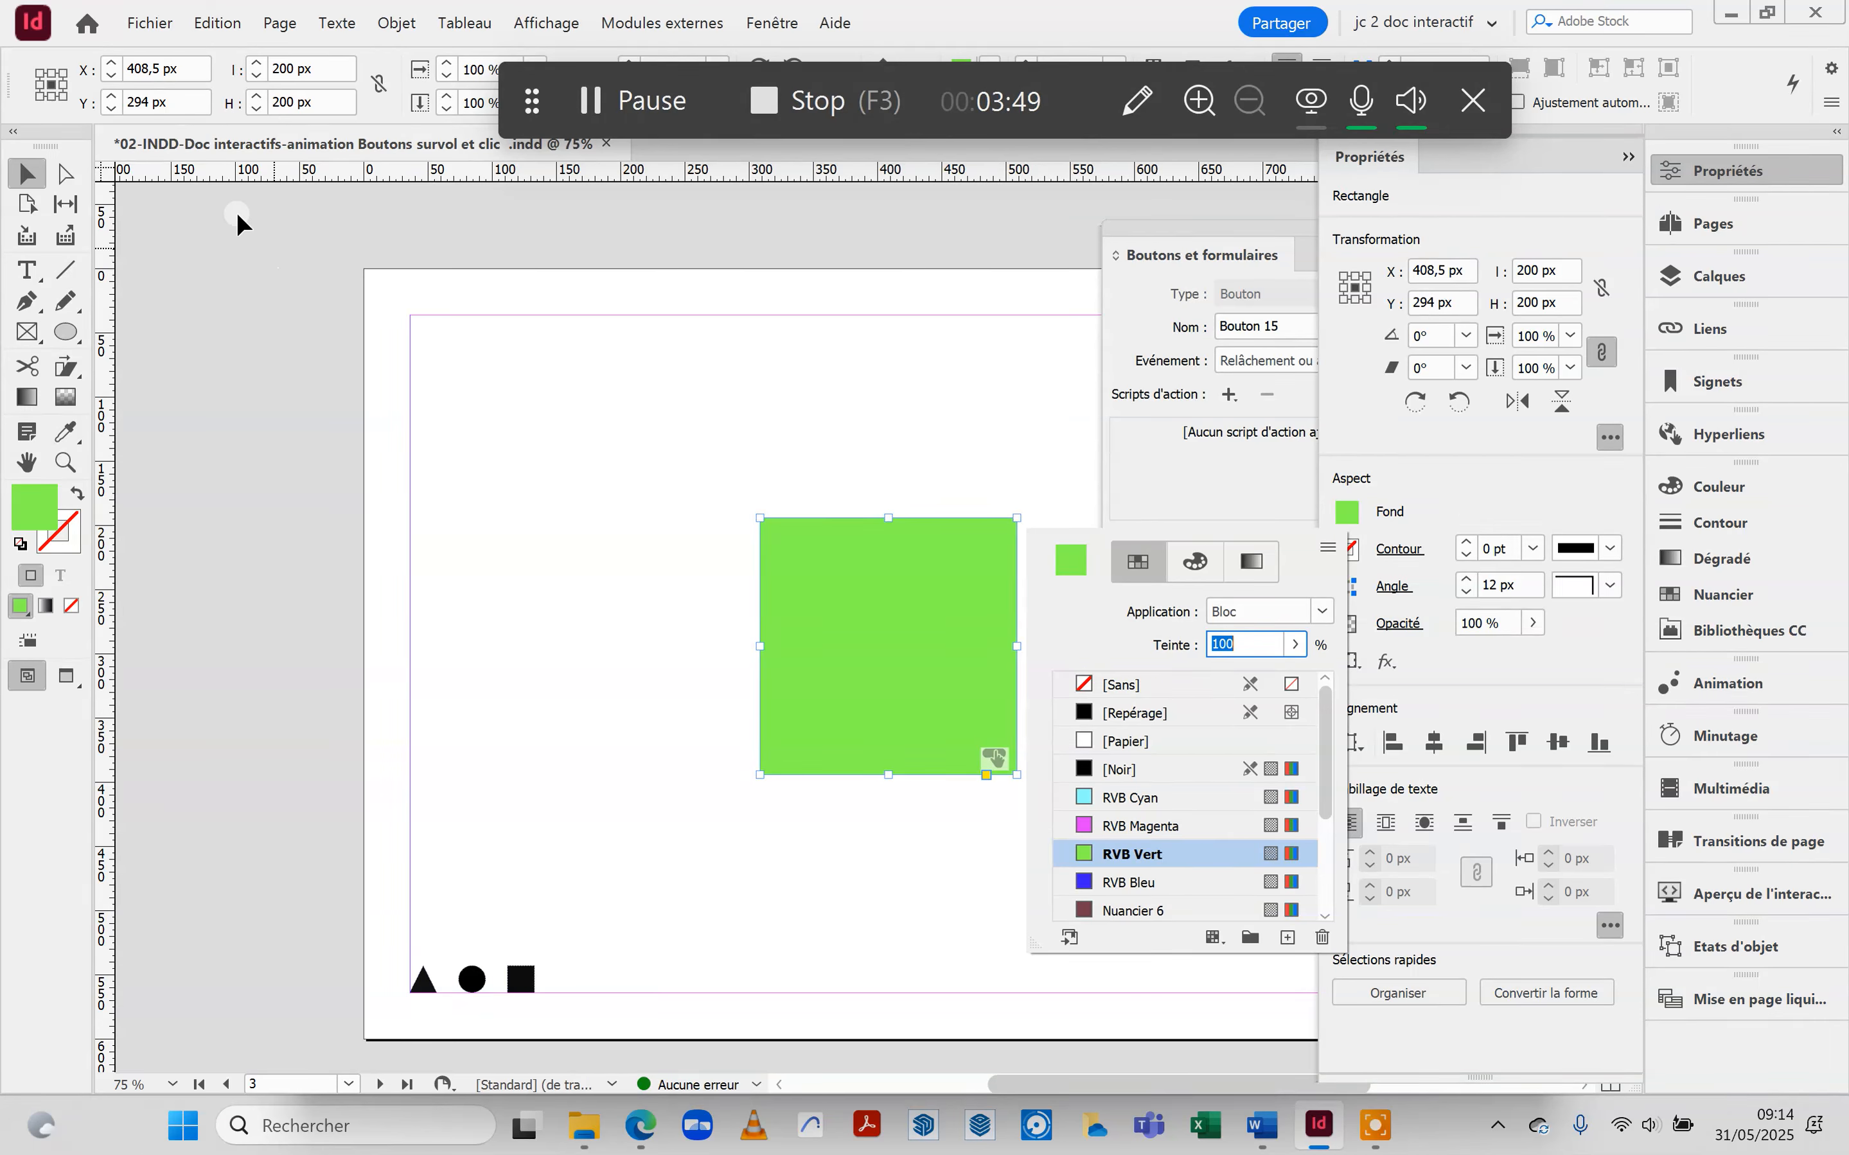
# Place the file logo jc(1).pdf inside the rectangle of the Survol appearance.
pyautogui.click(151, 23)
pyautogui.click(153, 24)
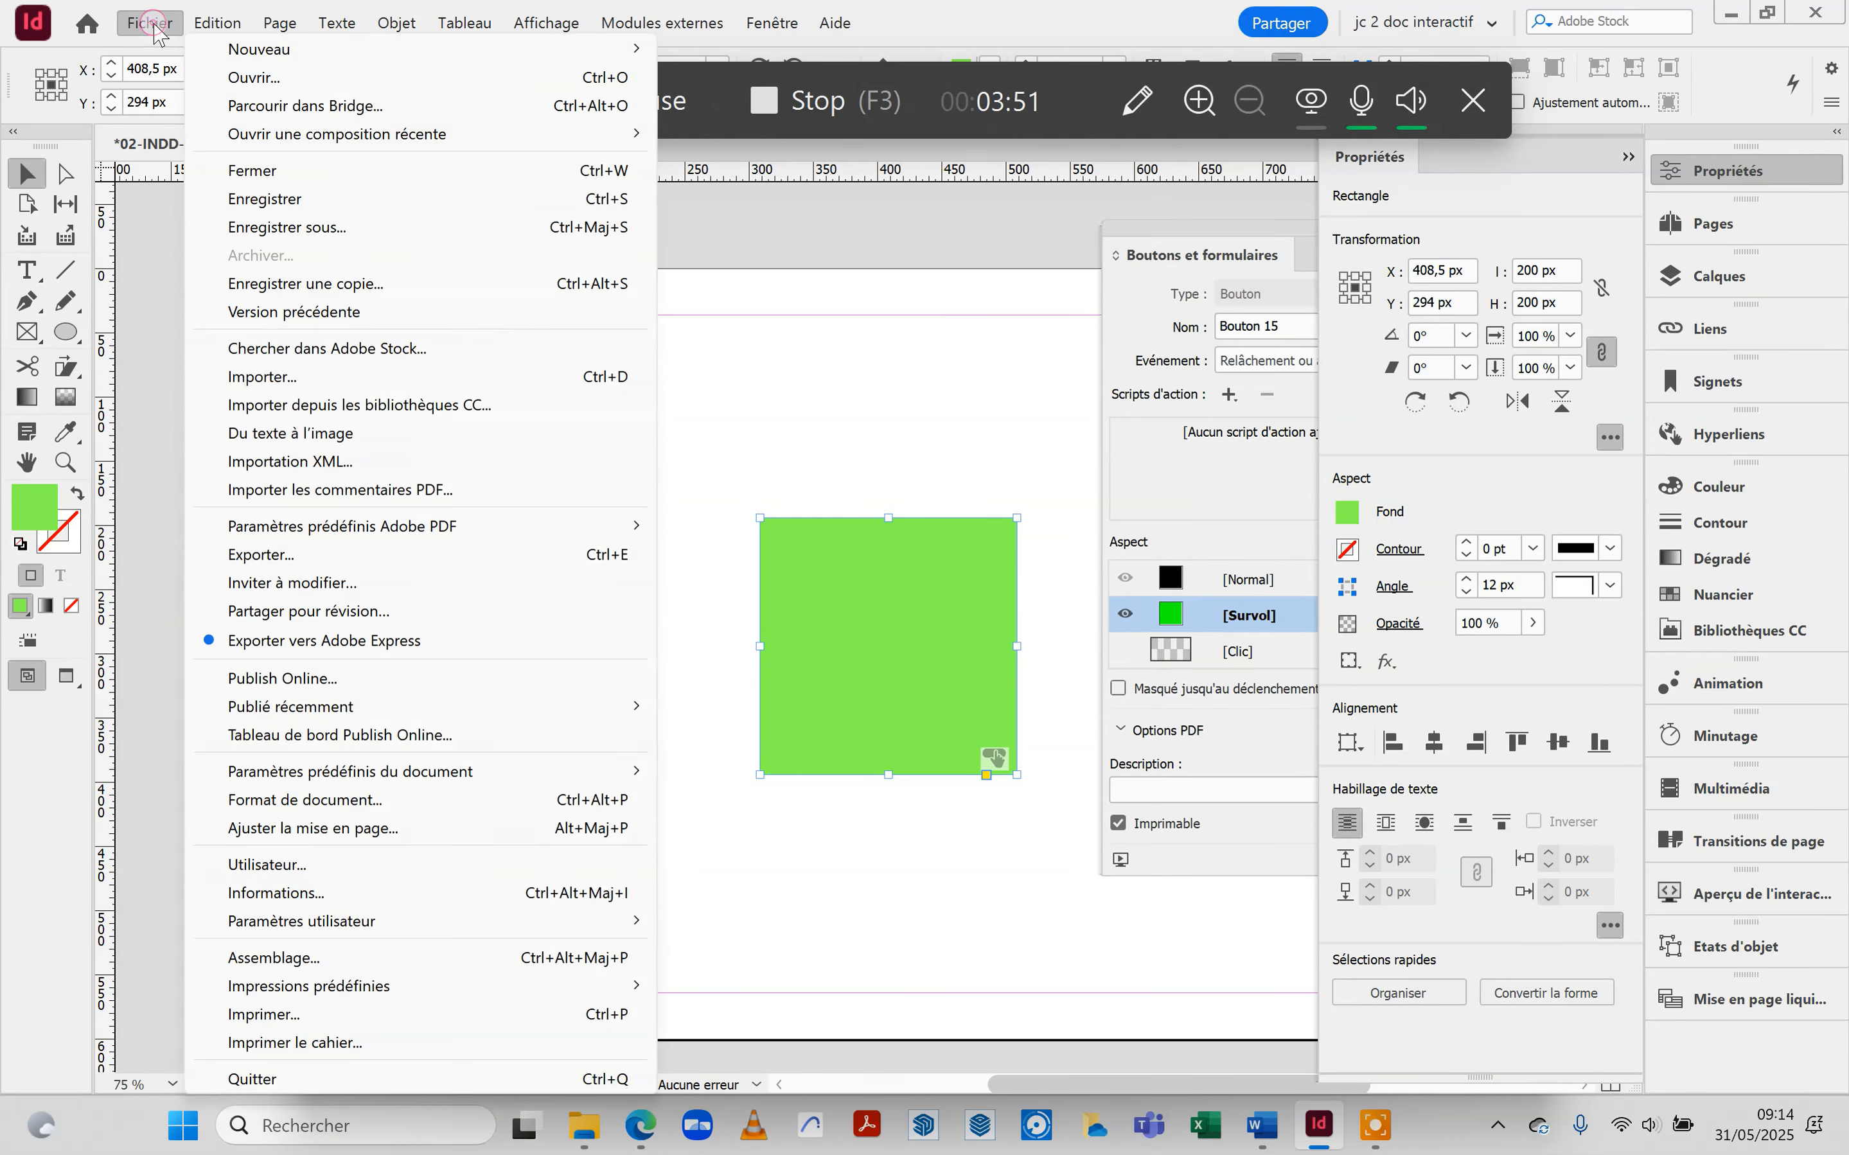
pyautogui.press('Escape')
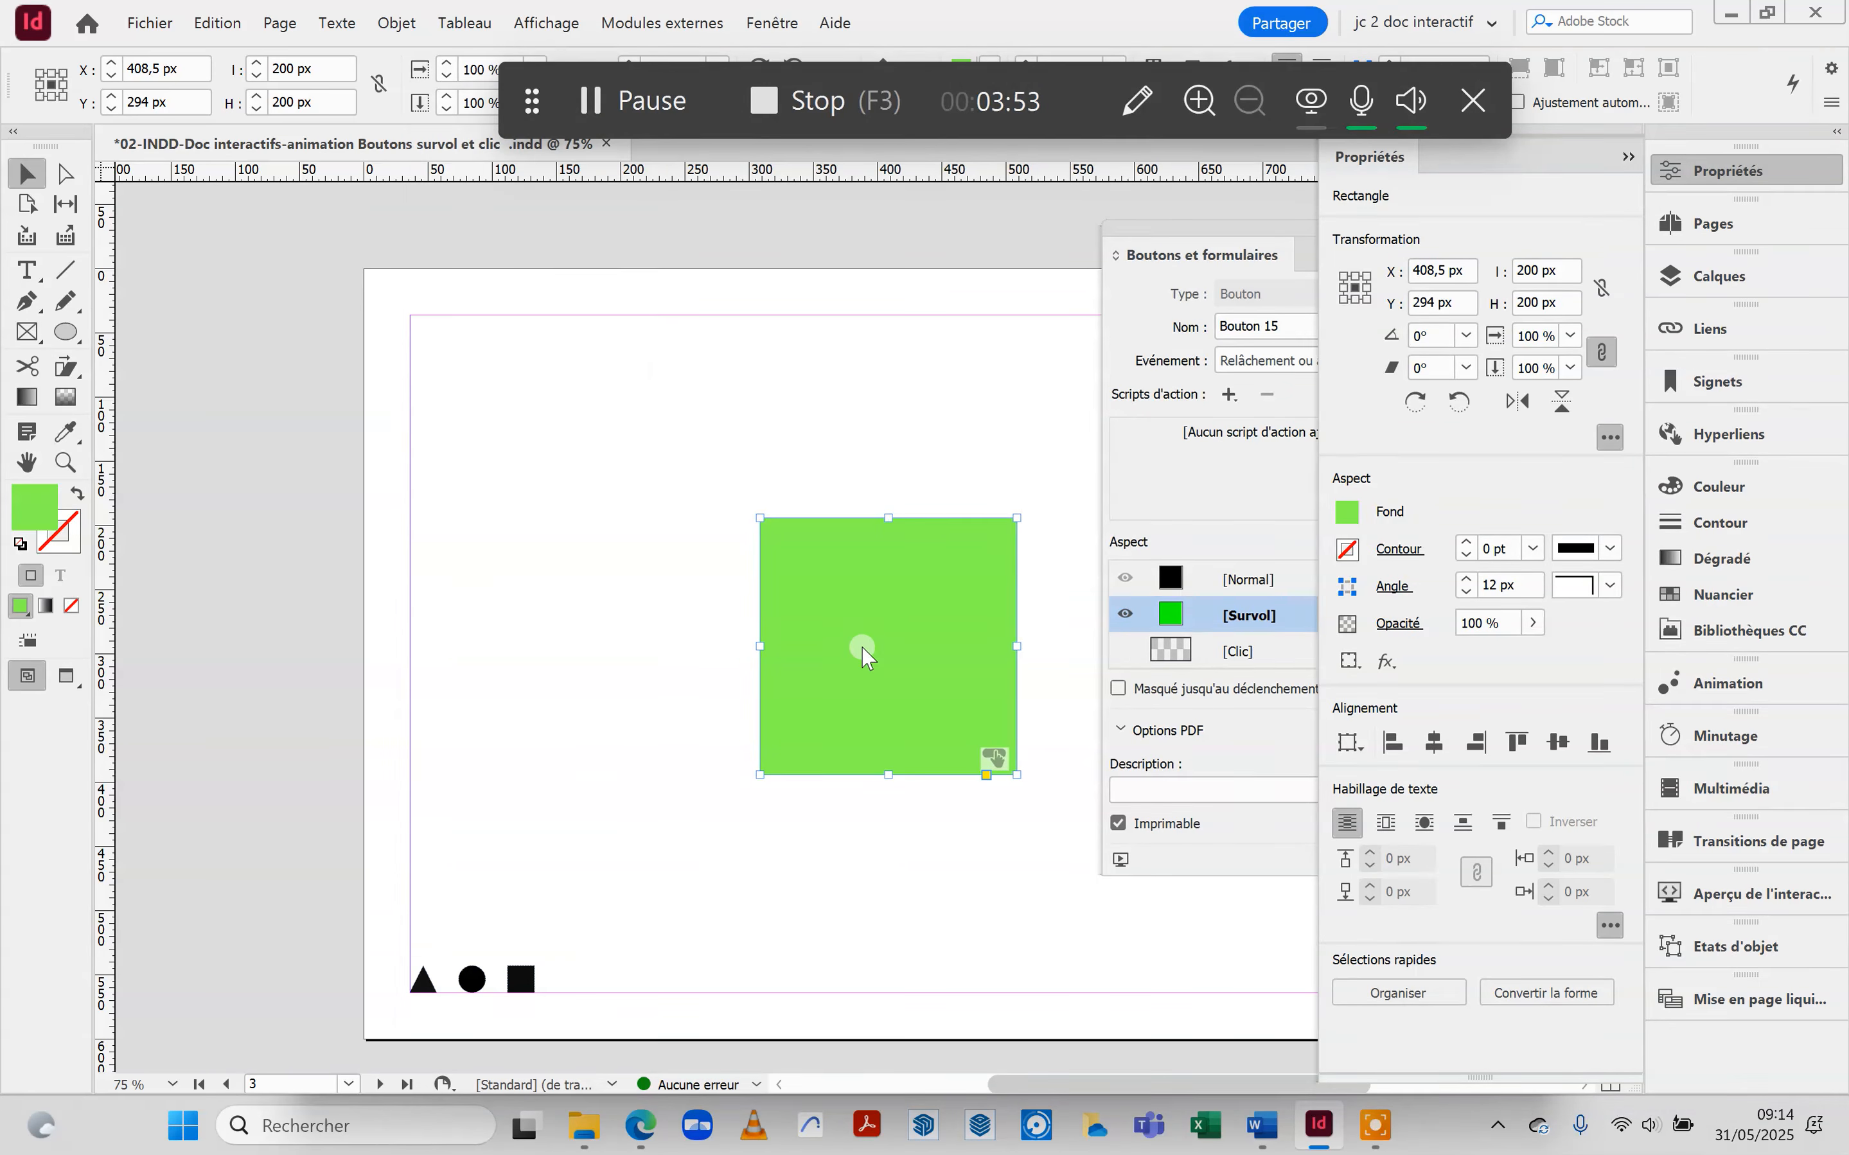
pyautogui.hotkey('ctrl', 'd')
pyautogui.click(722, 312)
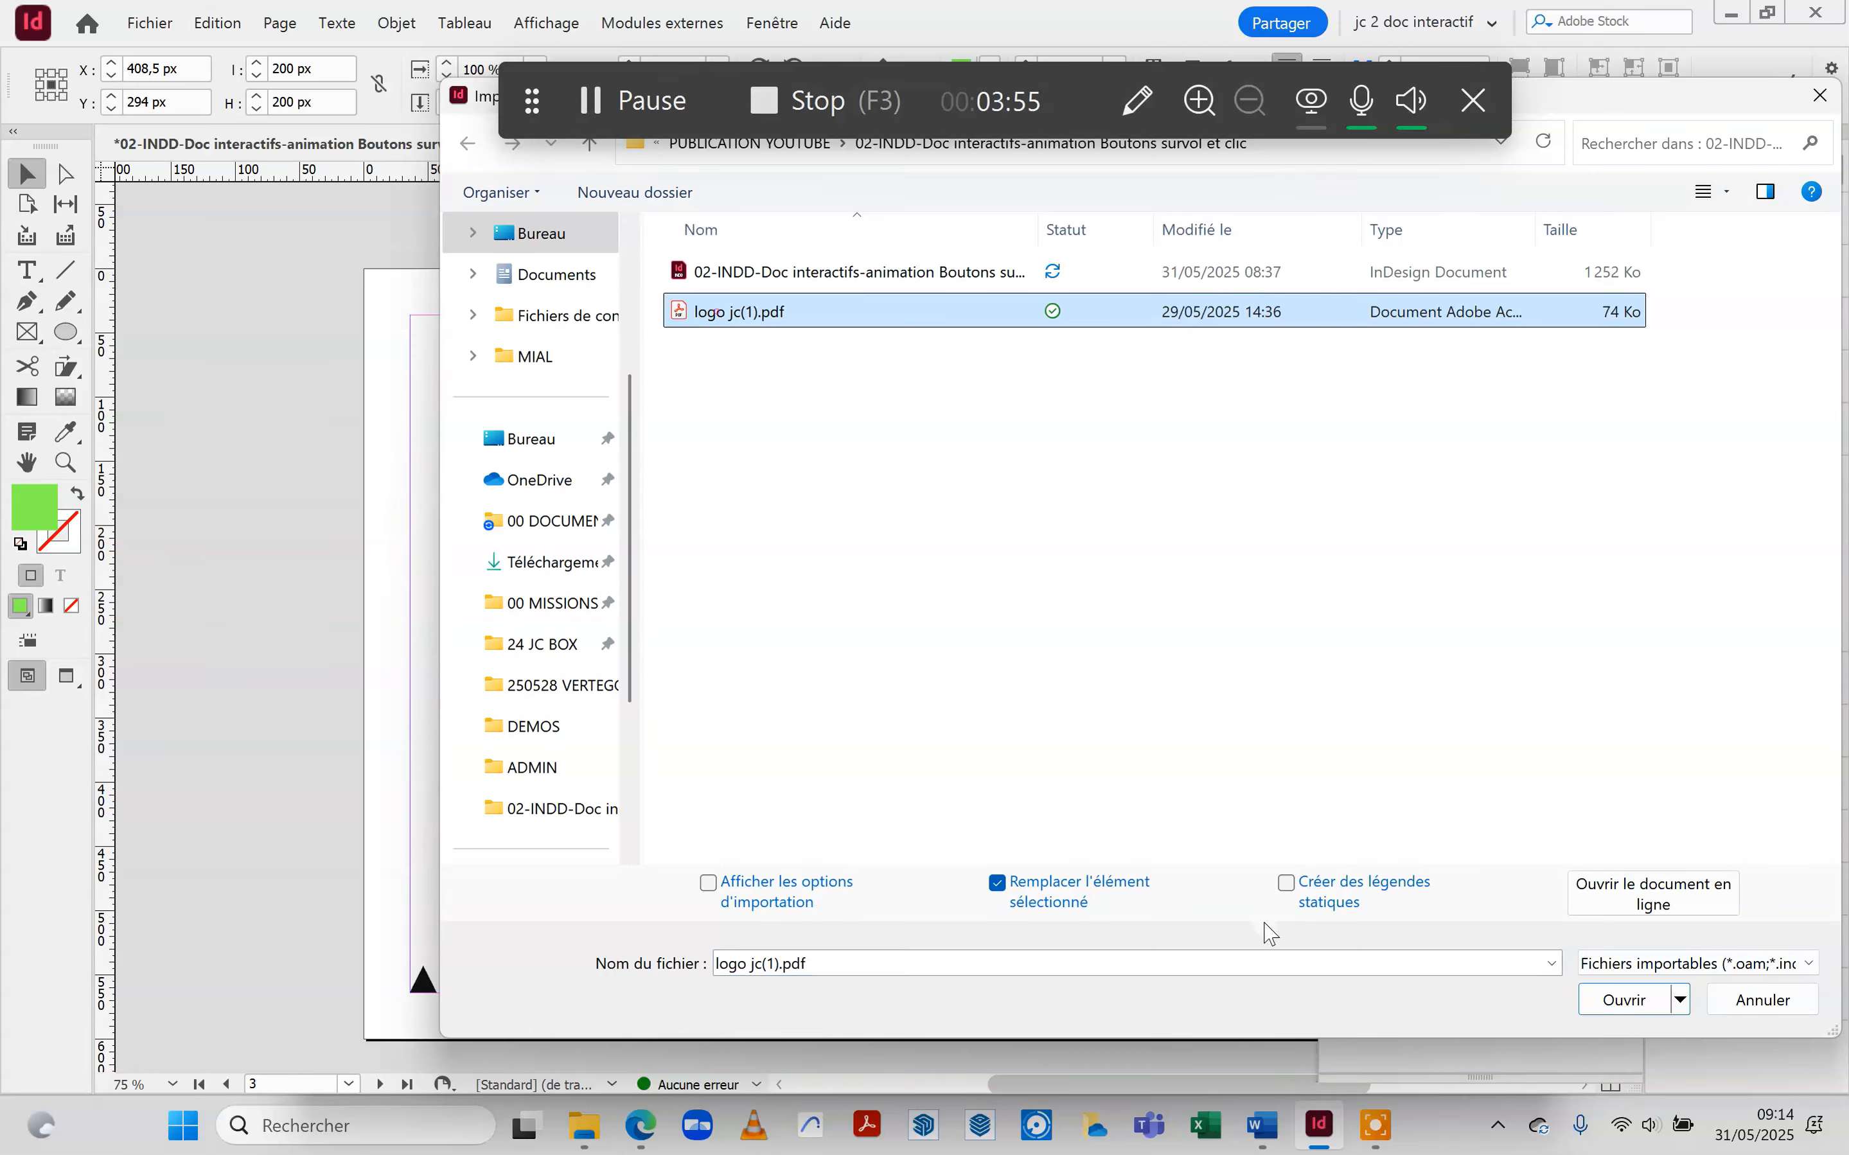
pyautogui.click(1623, 998)
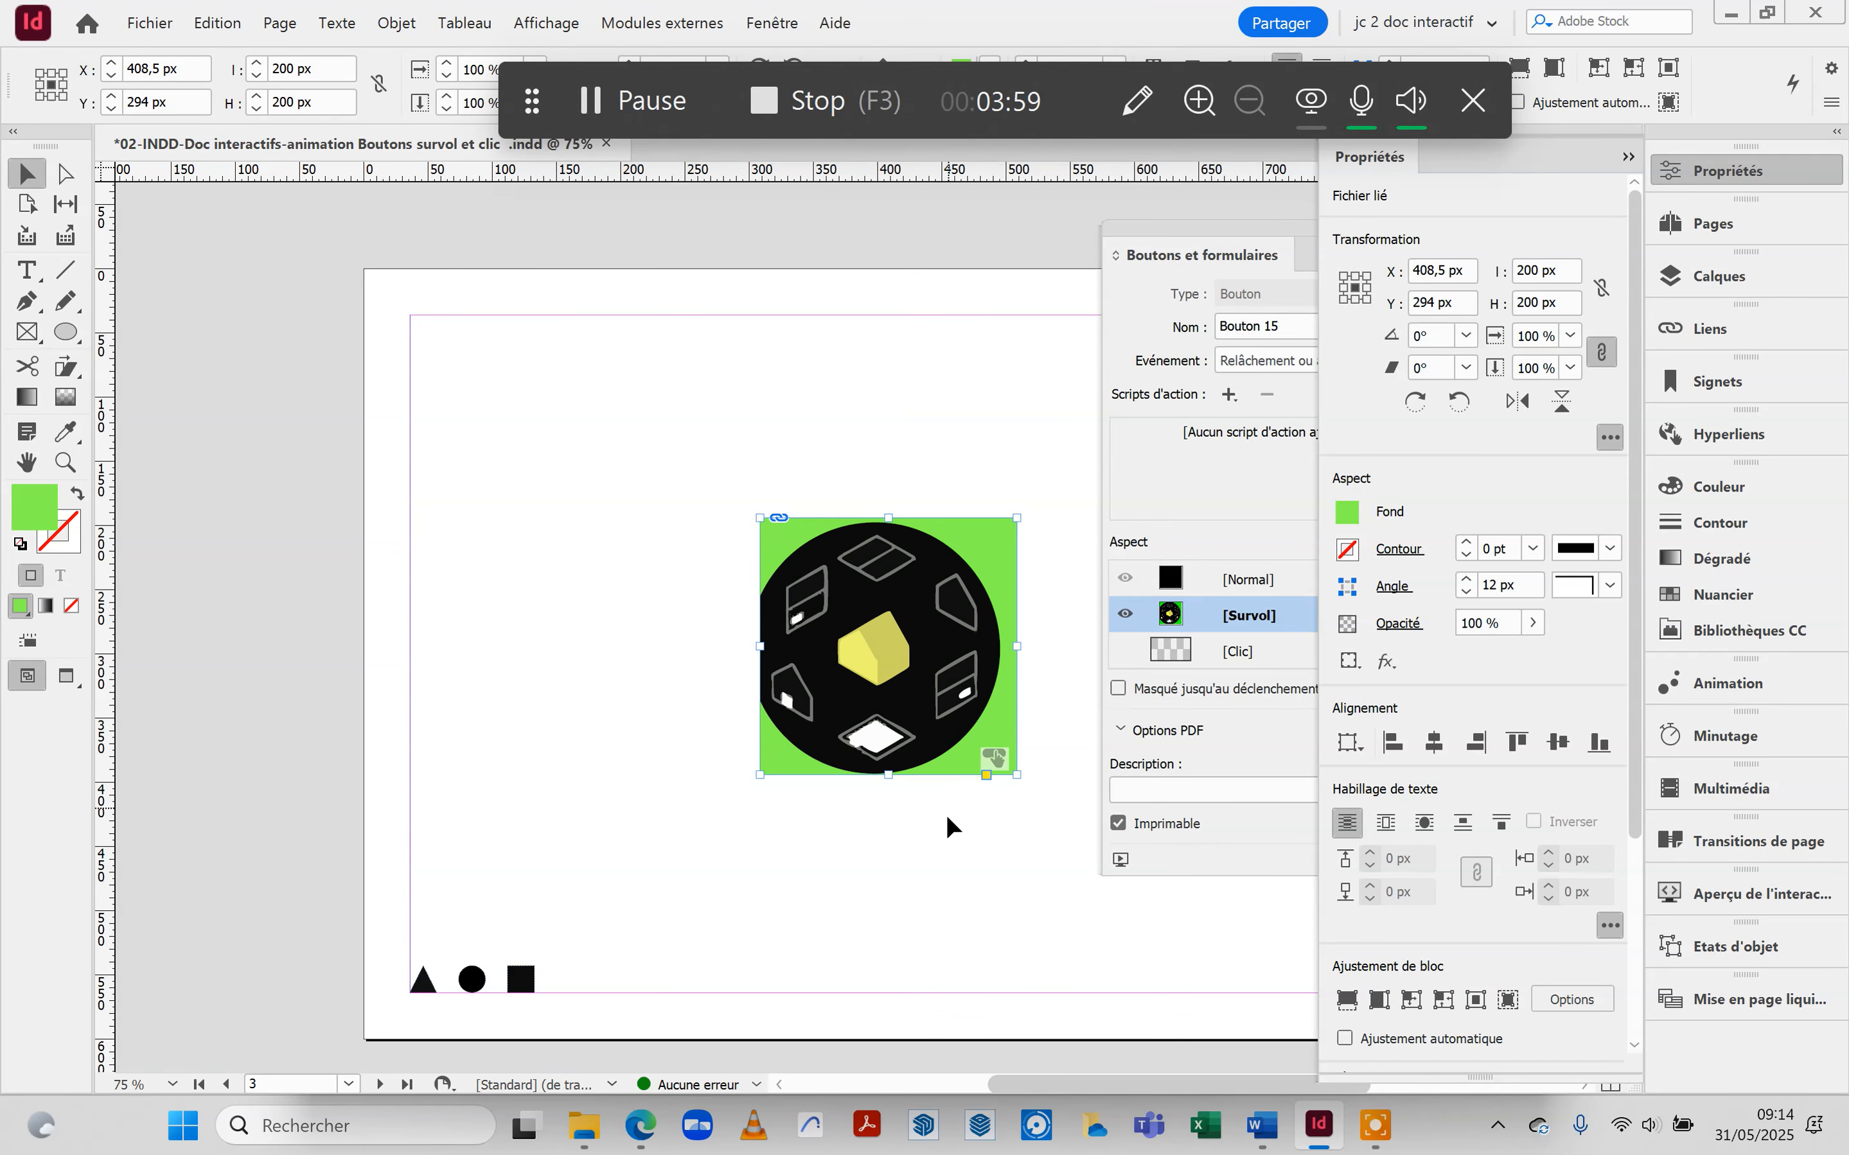
# Centre the placed logo horizontally within its frame, at X+ 100 px.
pyautogui.click(876, 655)
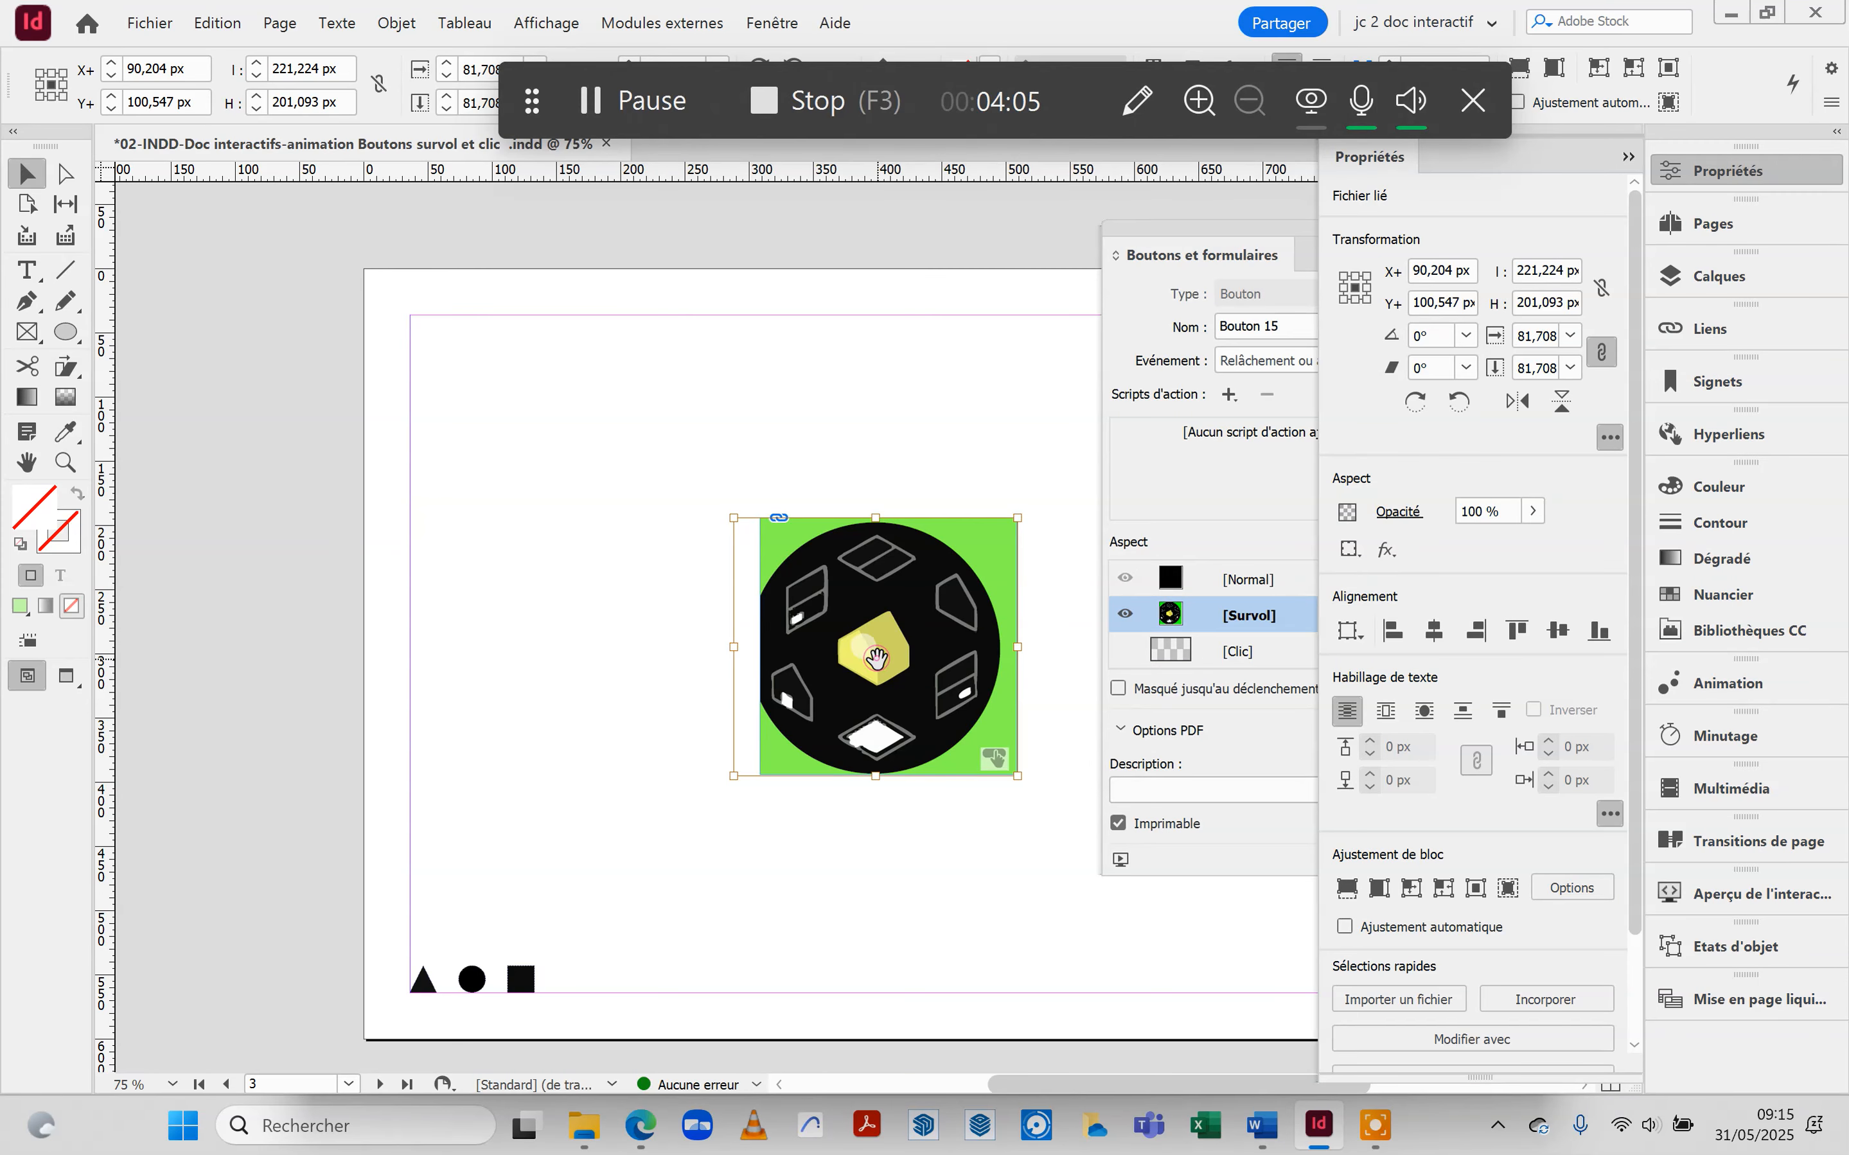
pyautogui.moveTo(876, 657); pyautogui.dragTo(887, 672)
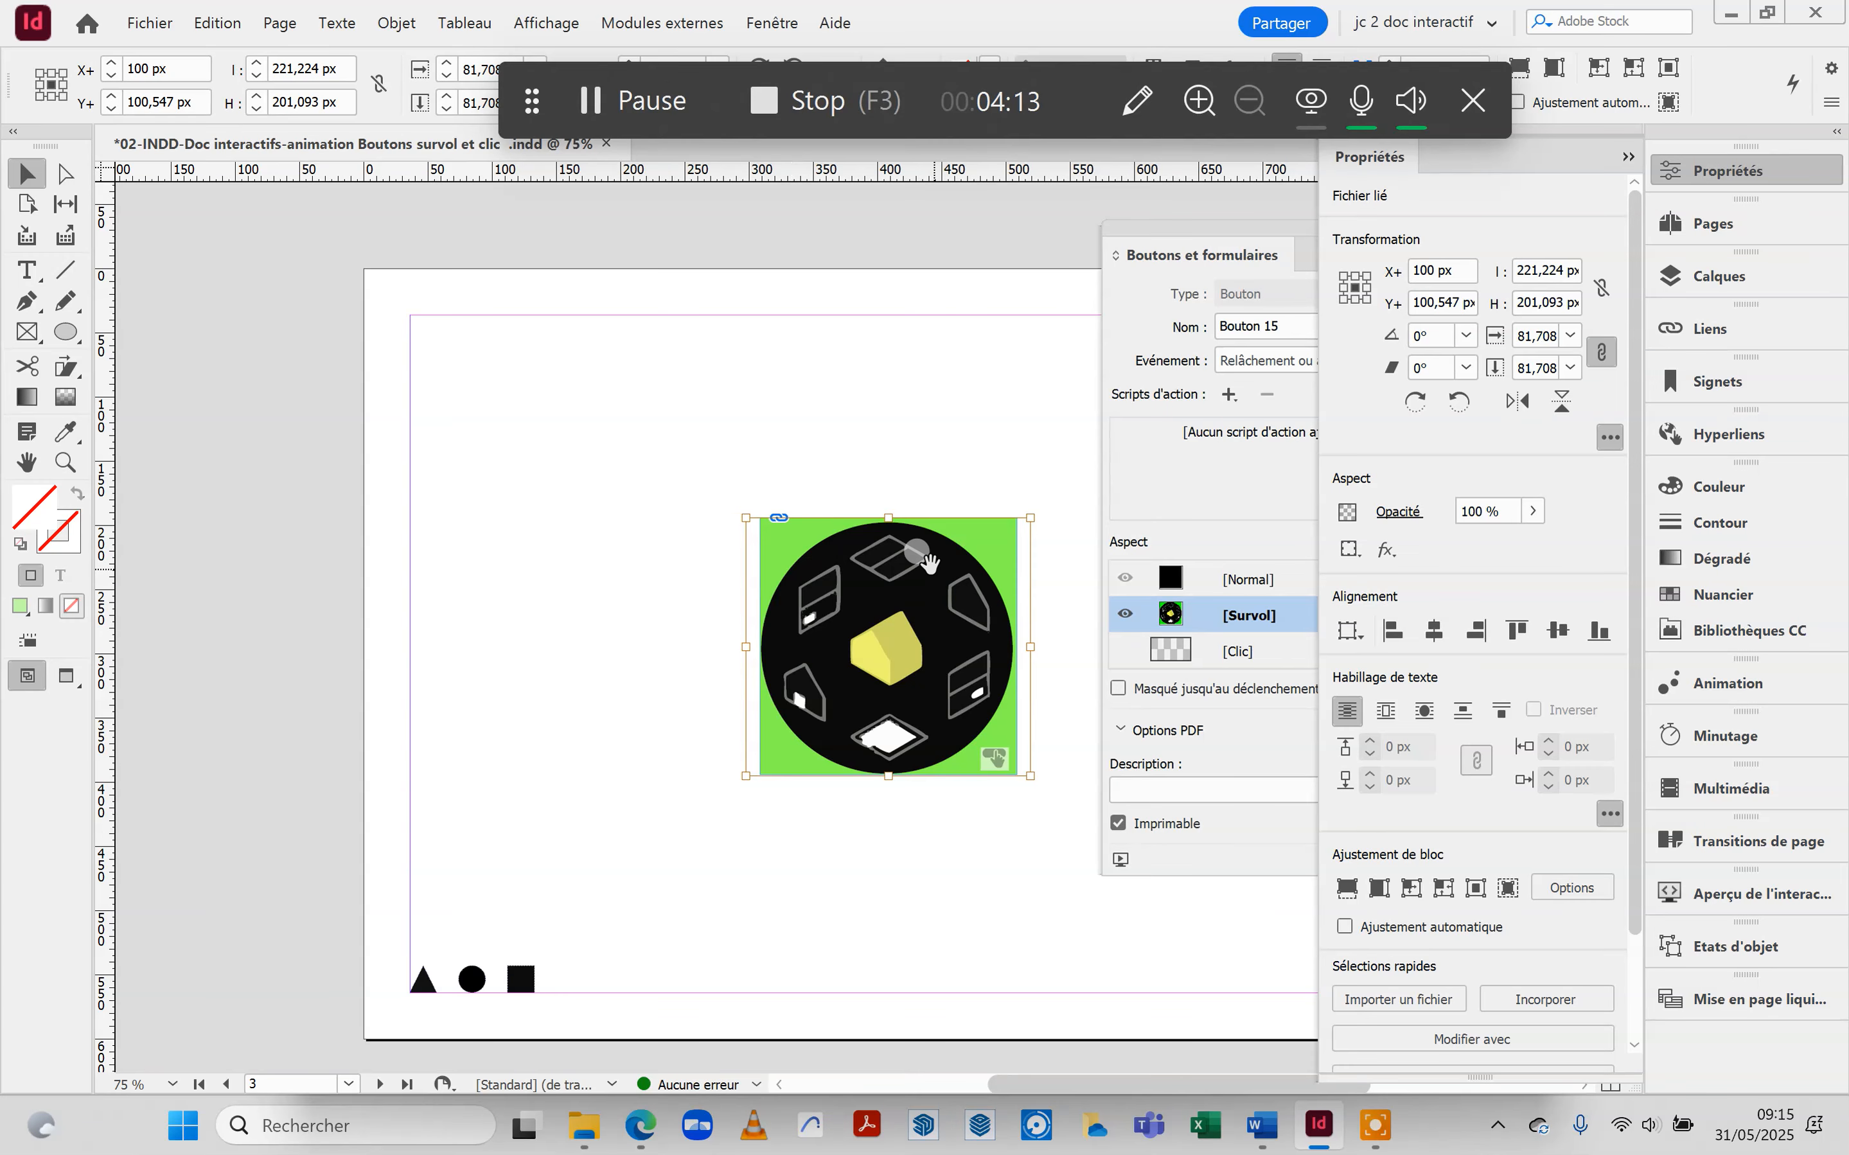
pyautogui.moveTo(894, 657); pyautogui.dragTo(897, 657)
# Remove the green fill from the frame behind the logo in the Survol appearance.
pyautogui.click(729, 486)
pyautogui.click(791, 543)
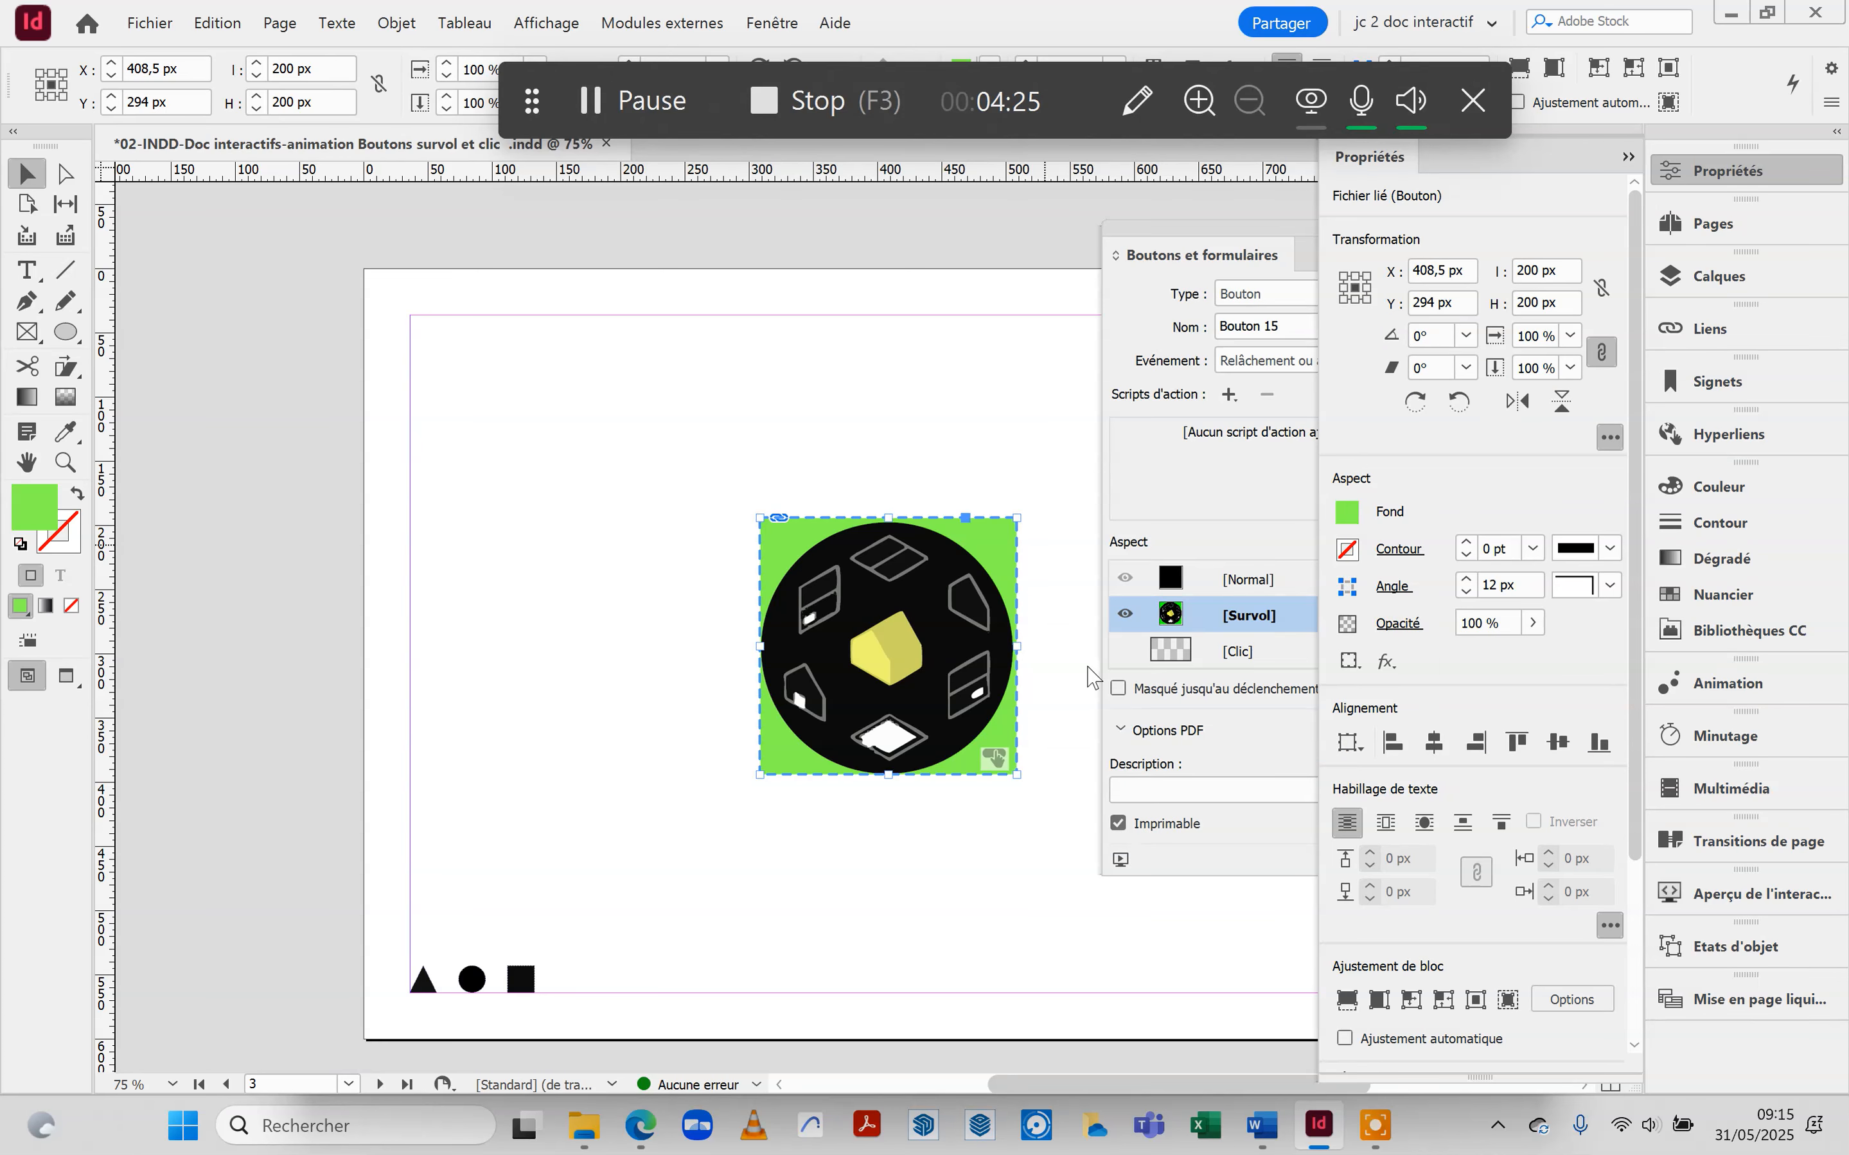
pyautogui.click(784, 544)
pyautogui.click(968, 549)
pyautogui.doubleClick(990, 539)
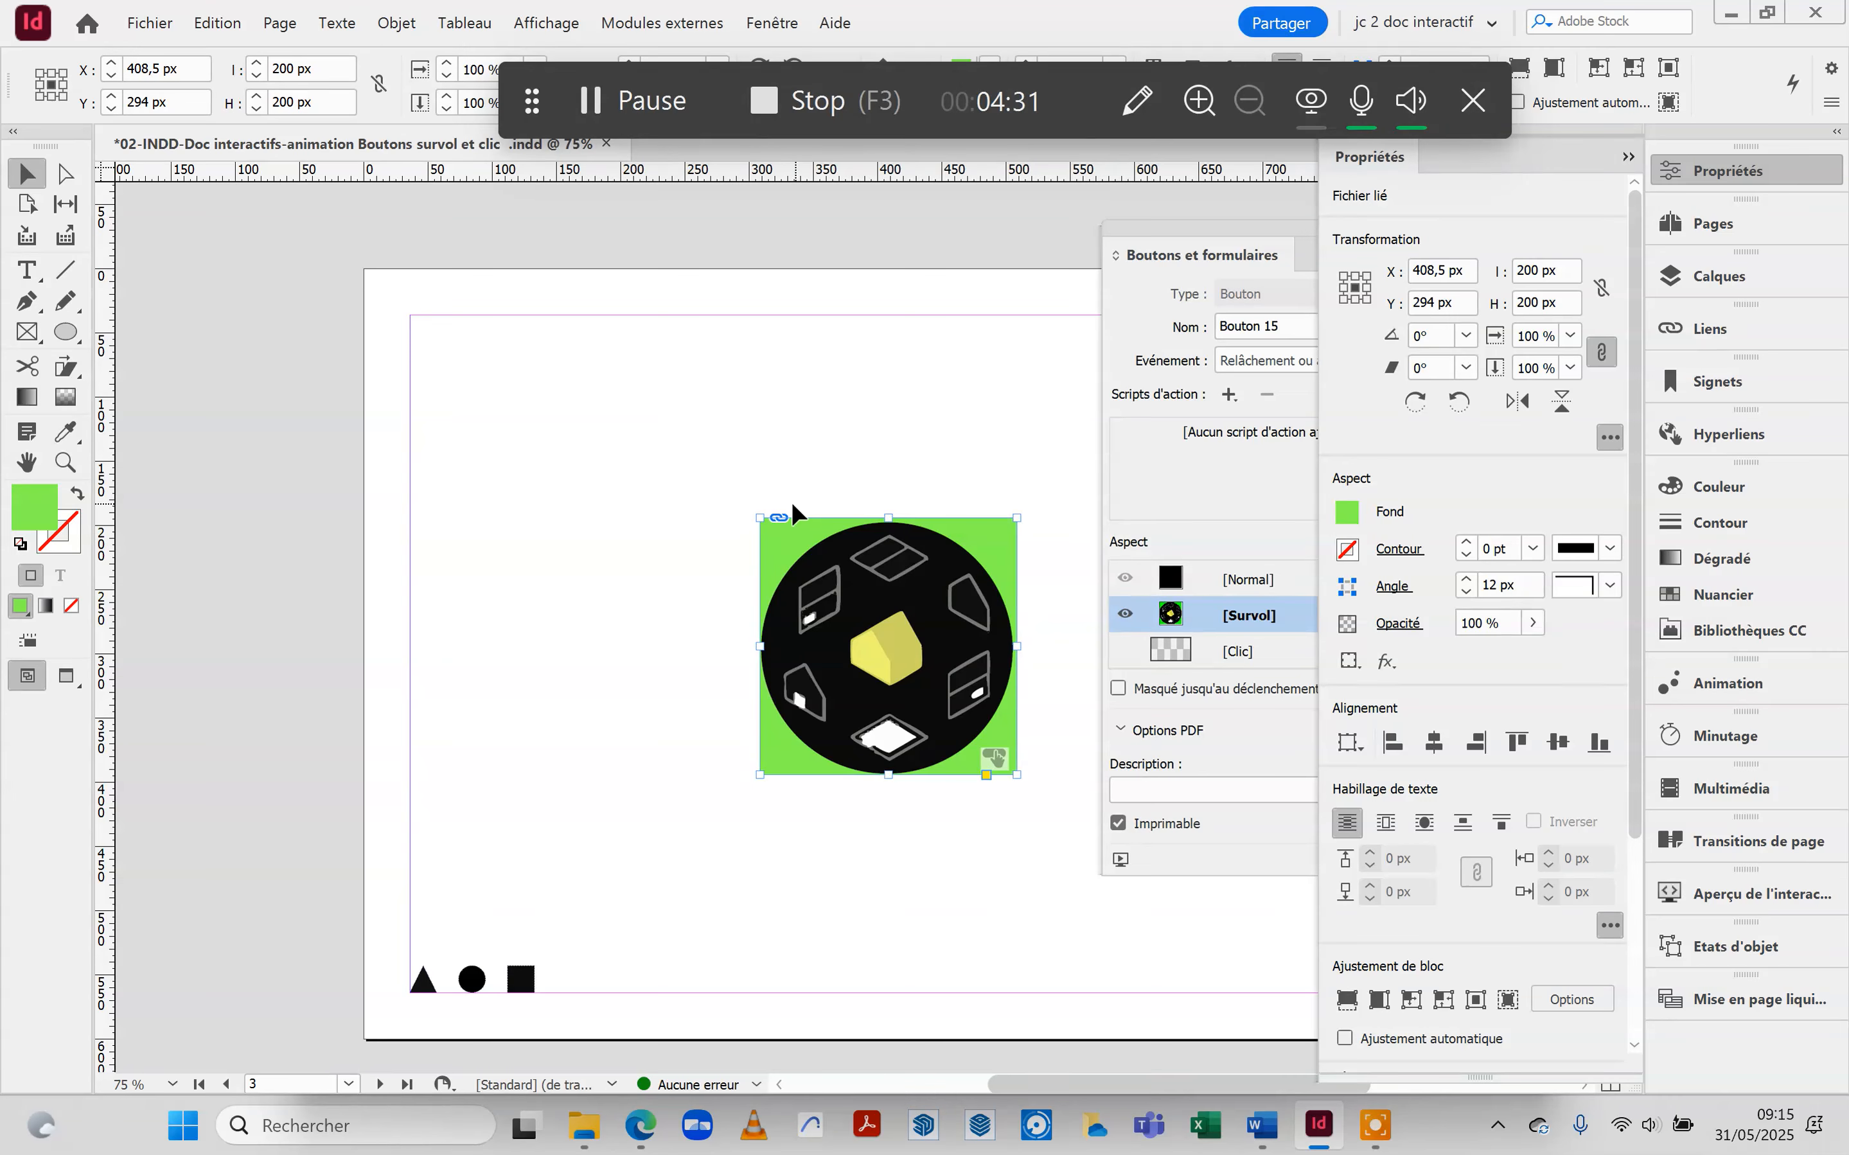
pyautogui.click(792, 552)
pyautogui.click(72, 606)
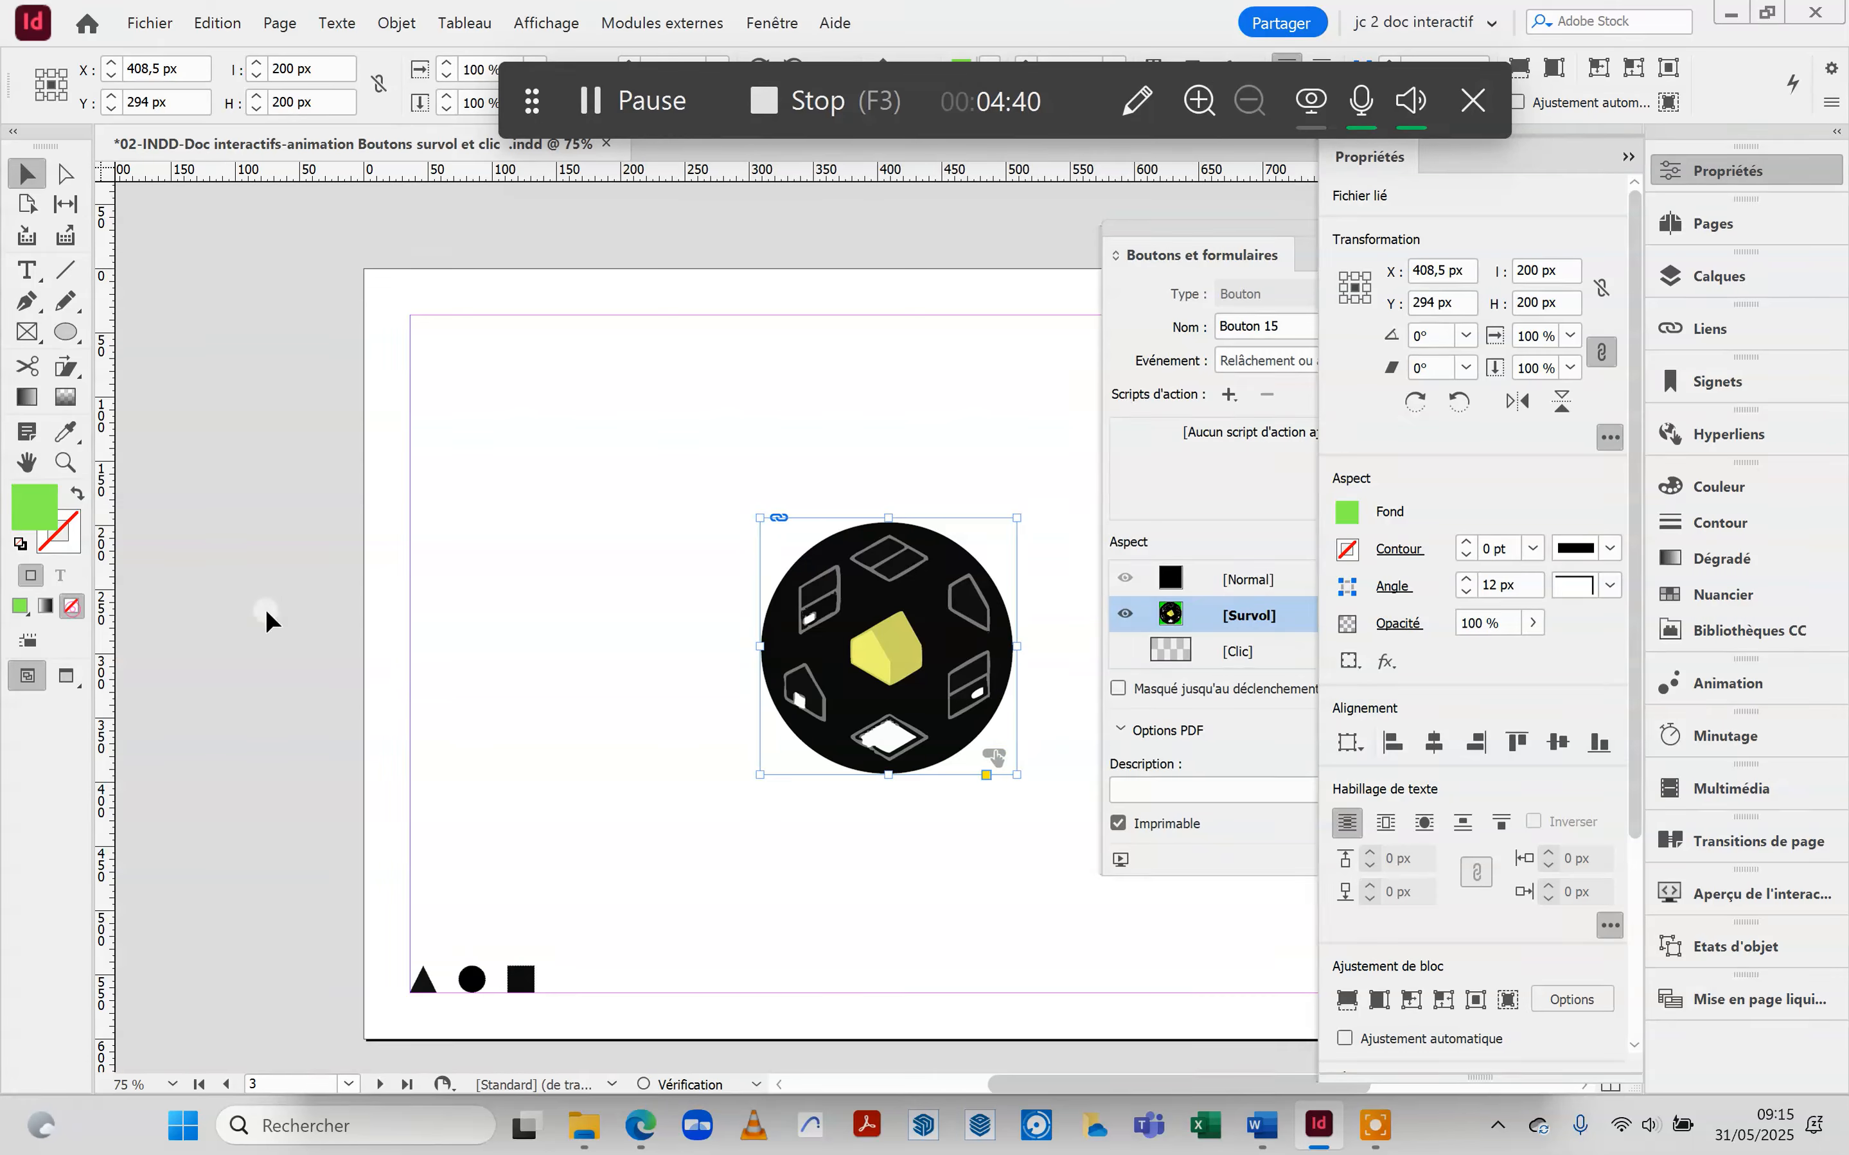
# Reselect the button and display its Normal appearance.
pyautogui.click(653, 600)
pyautogui.click(932, 594)
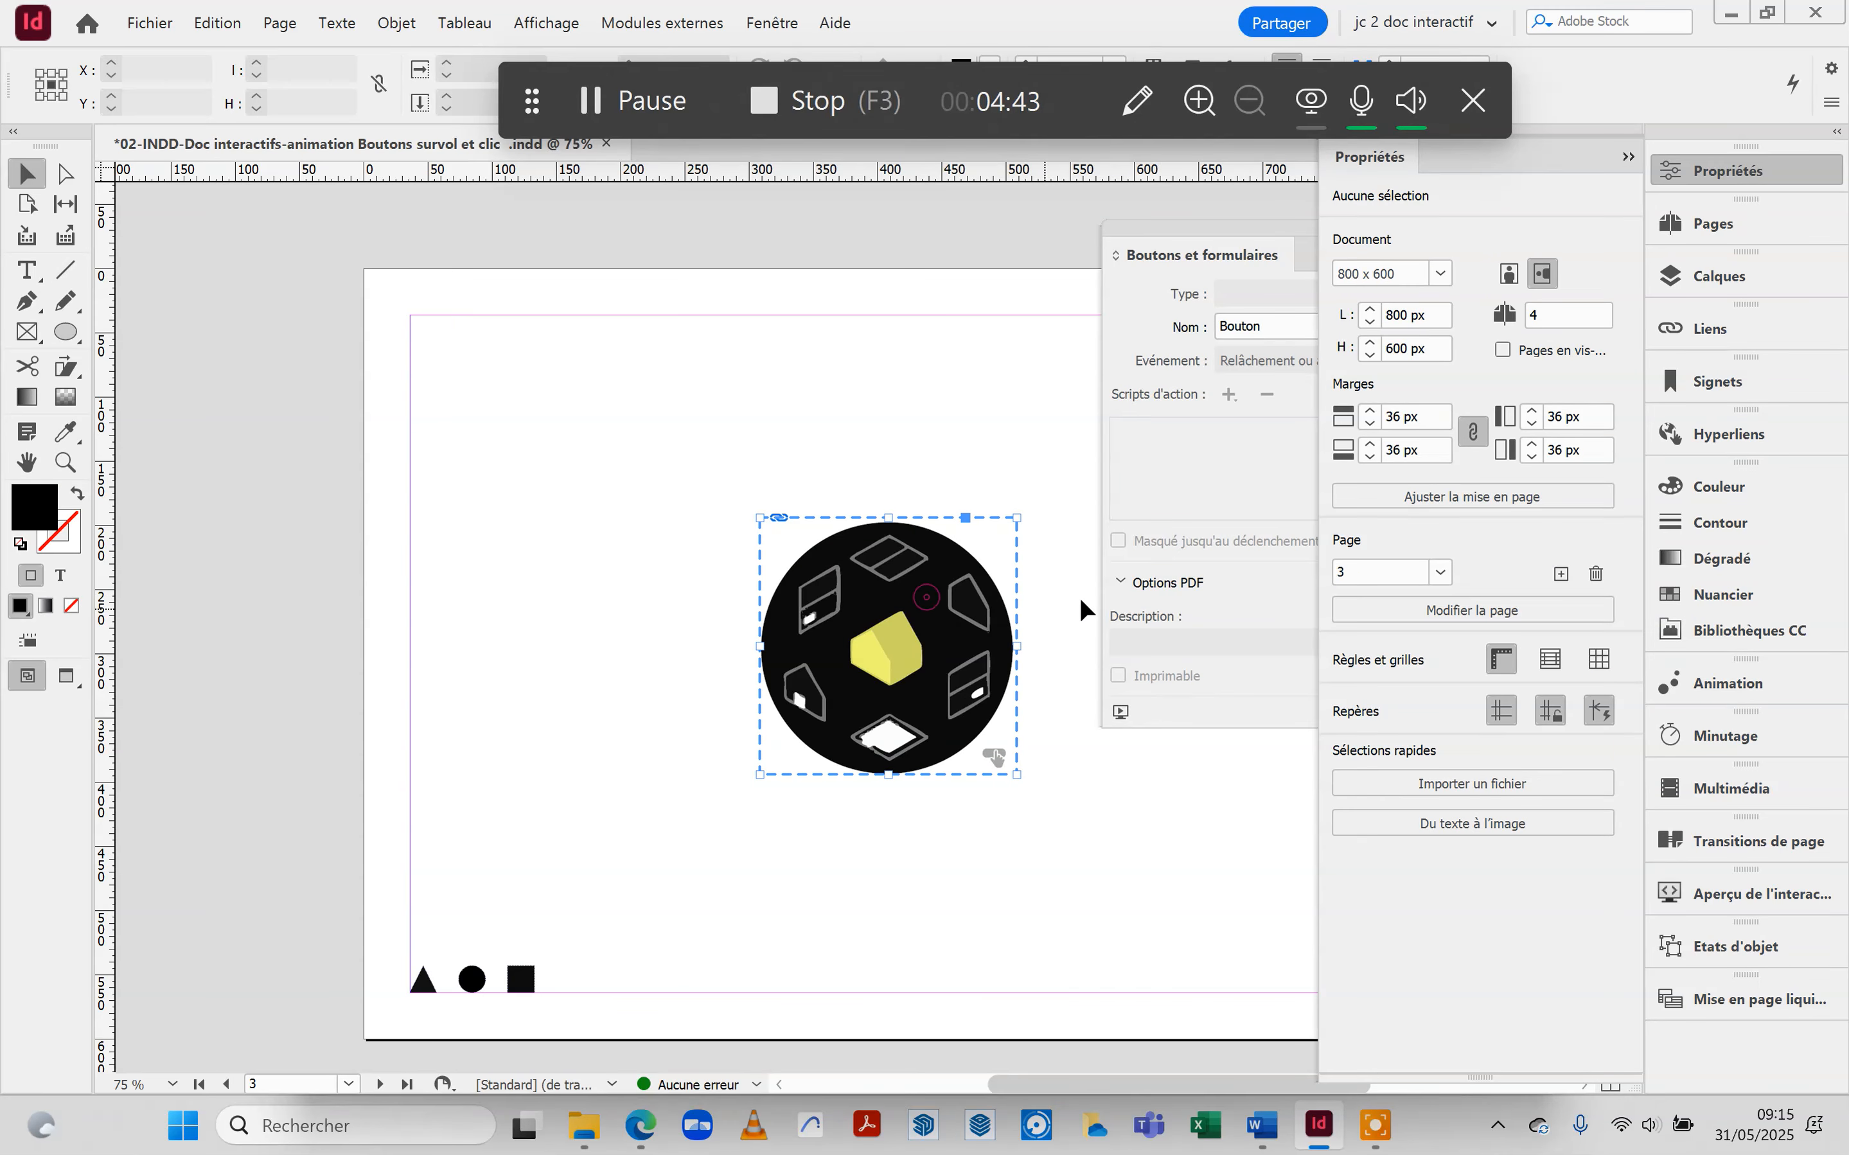
pyautogui.click(1247, 582)
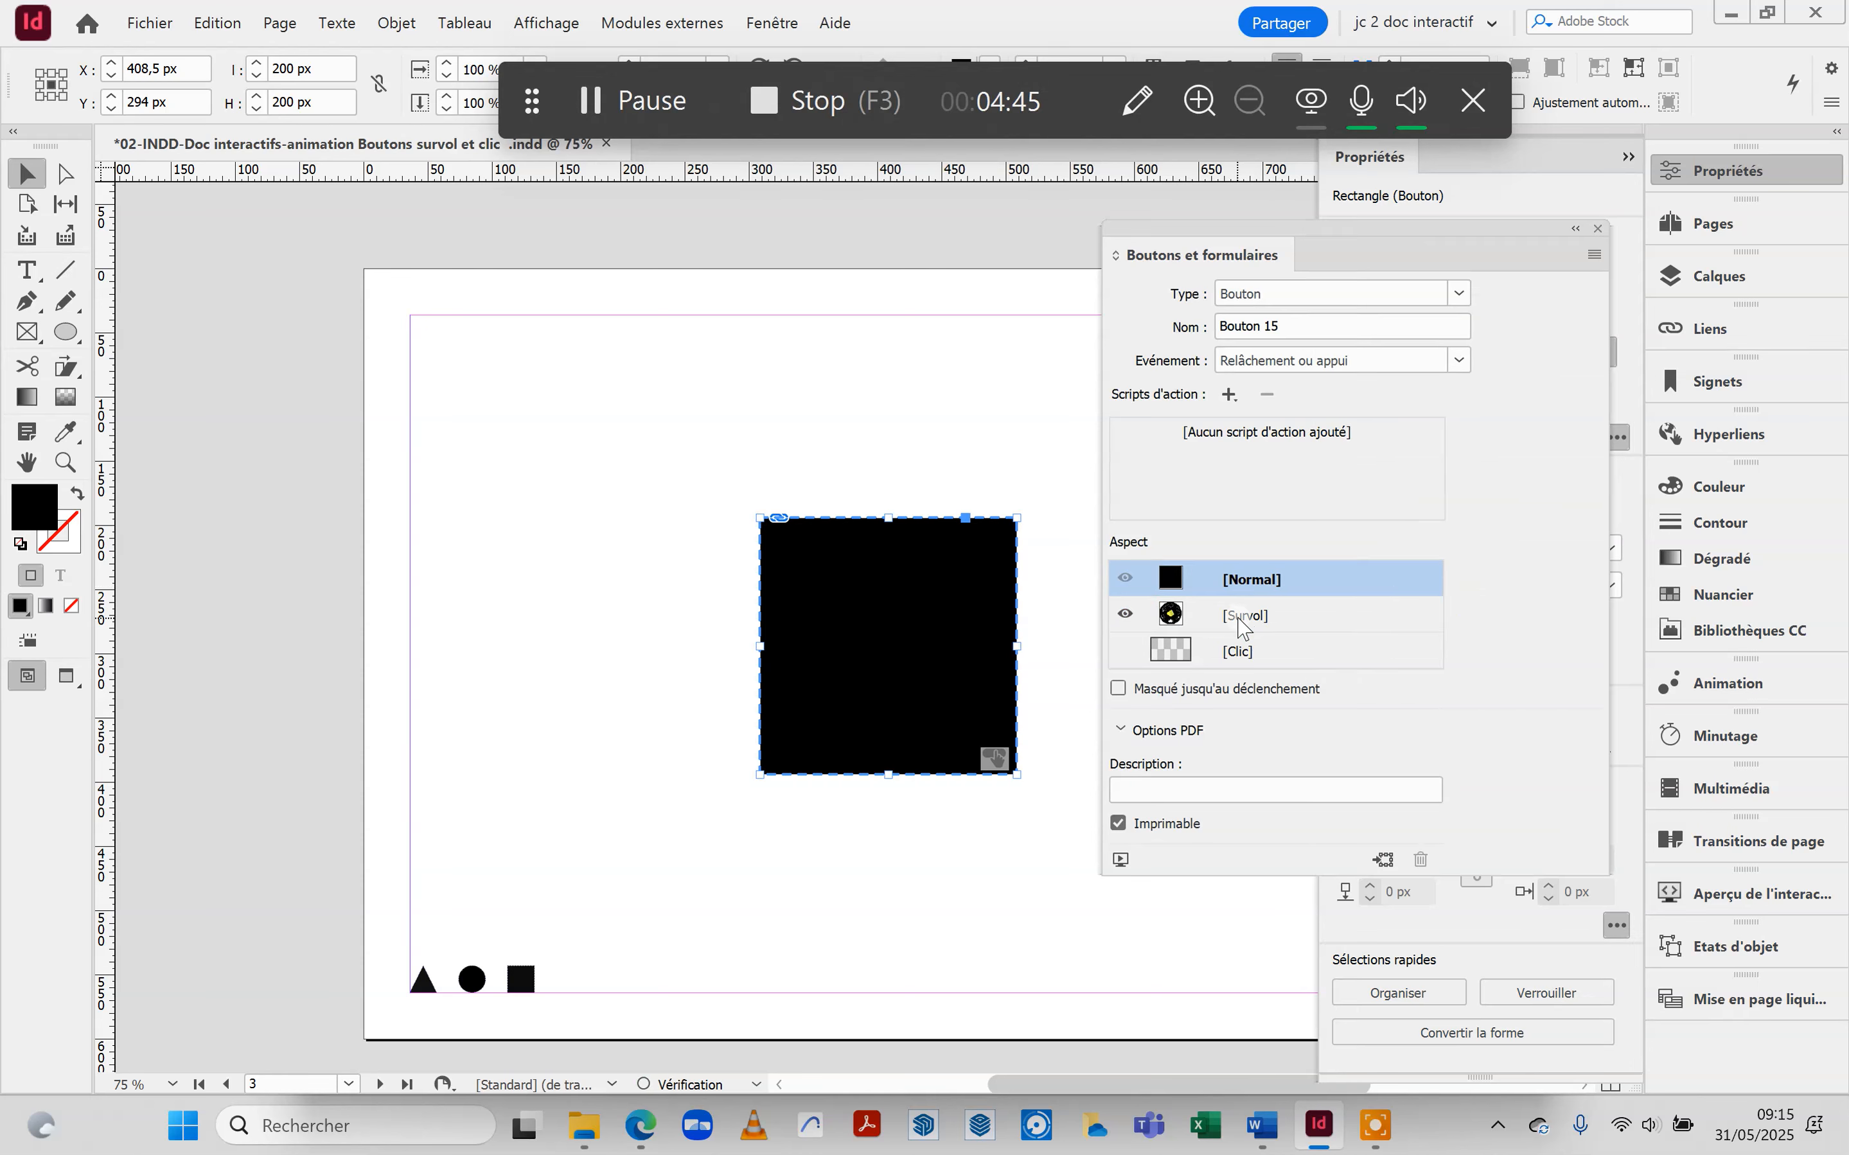
# Review the button's Survol appearance and enable its Clic appearance.
pyautogui.click(1248, 615)
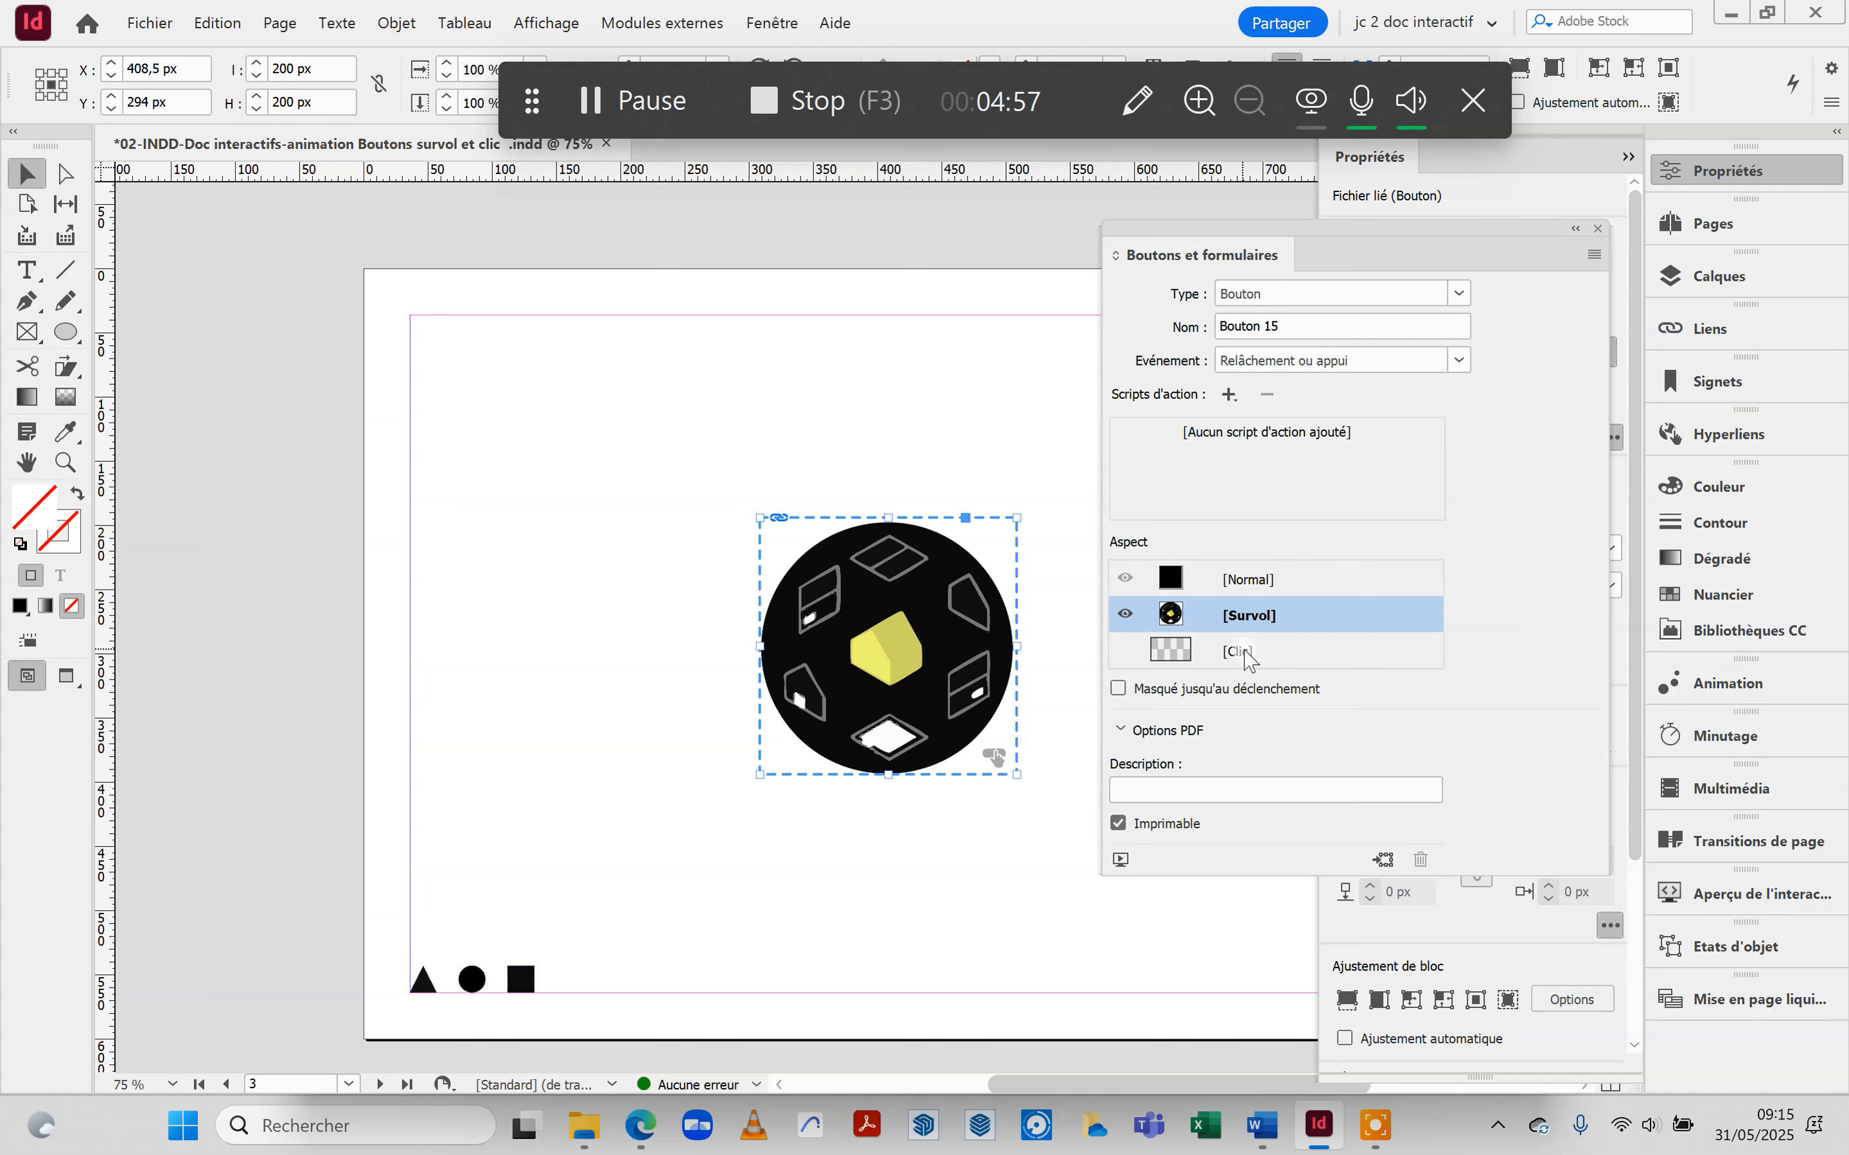
pyautogui.click(1277, 653)
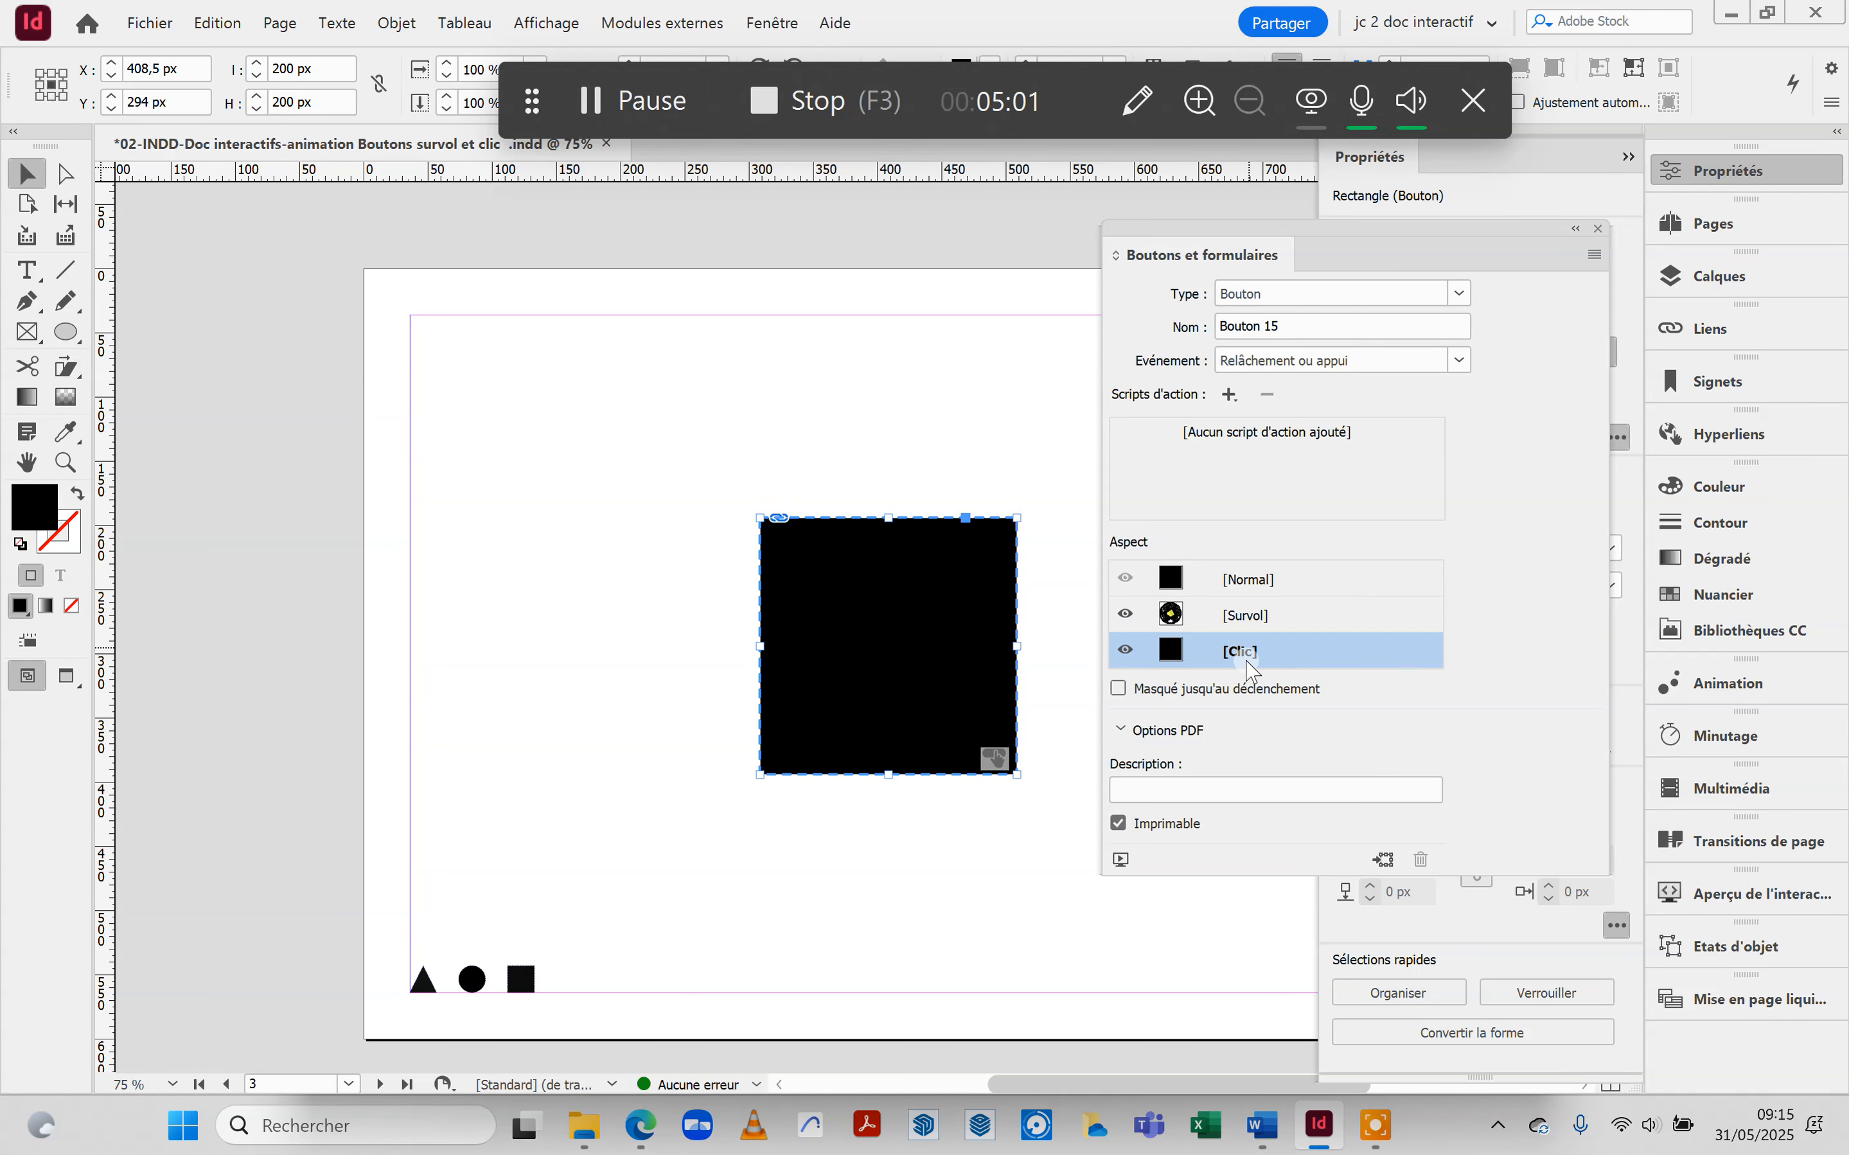
pyautogui.click(1214, 647)
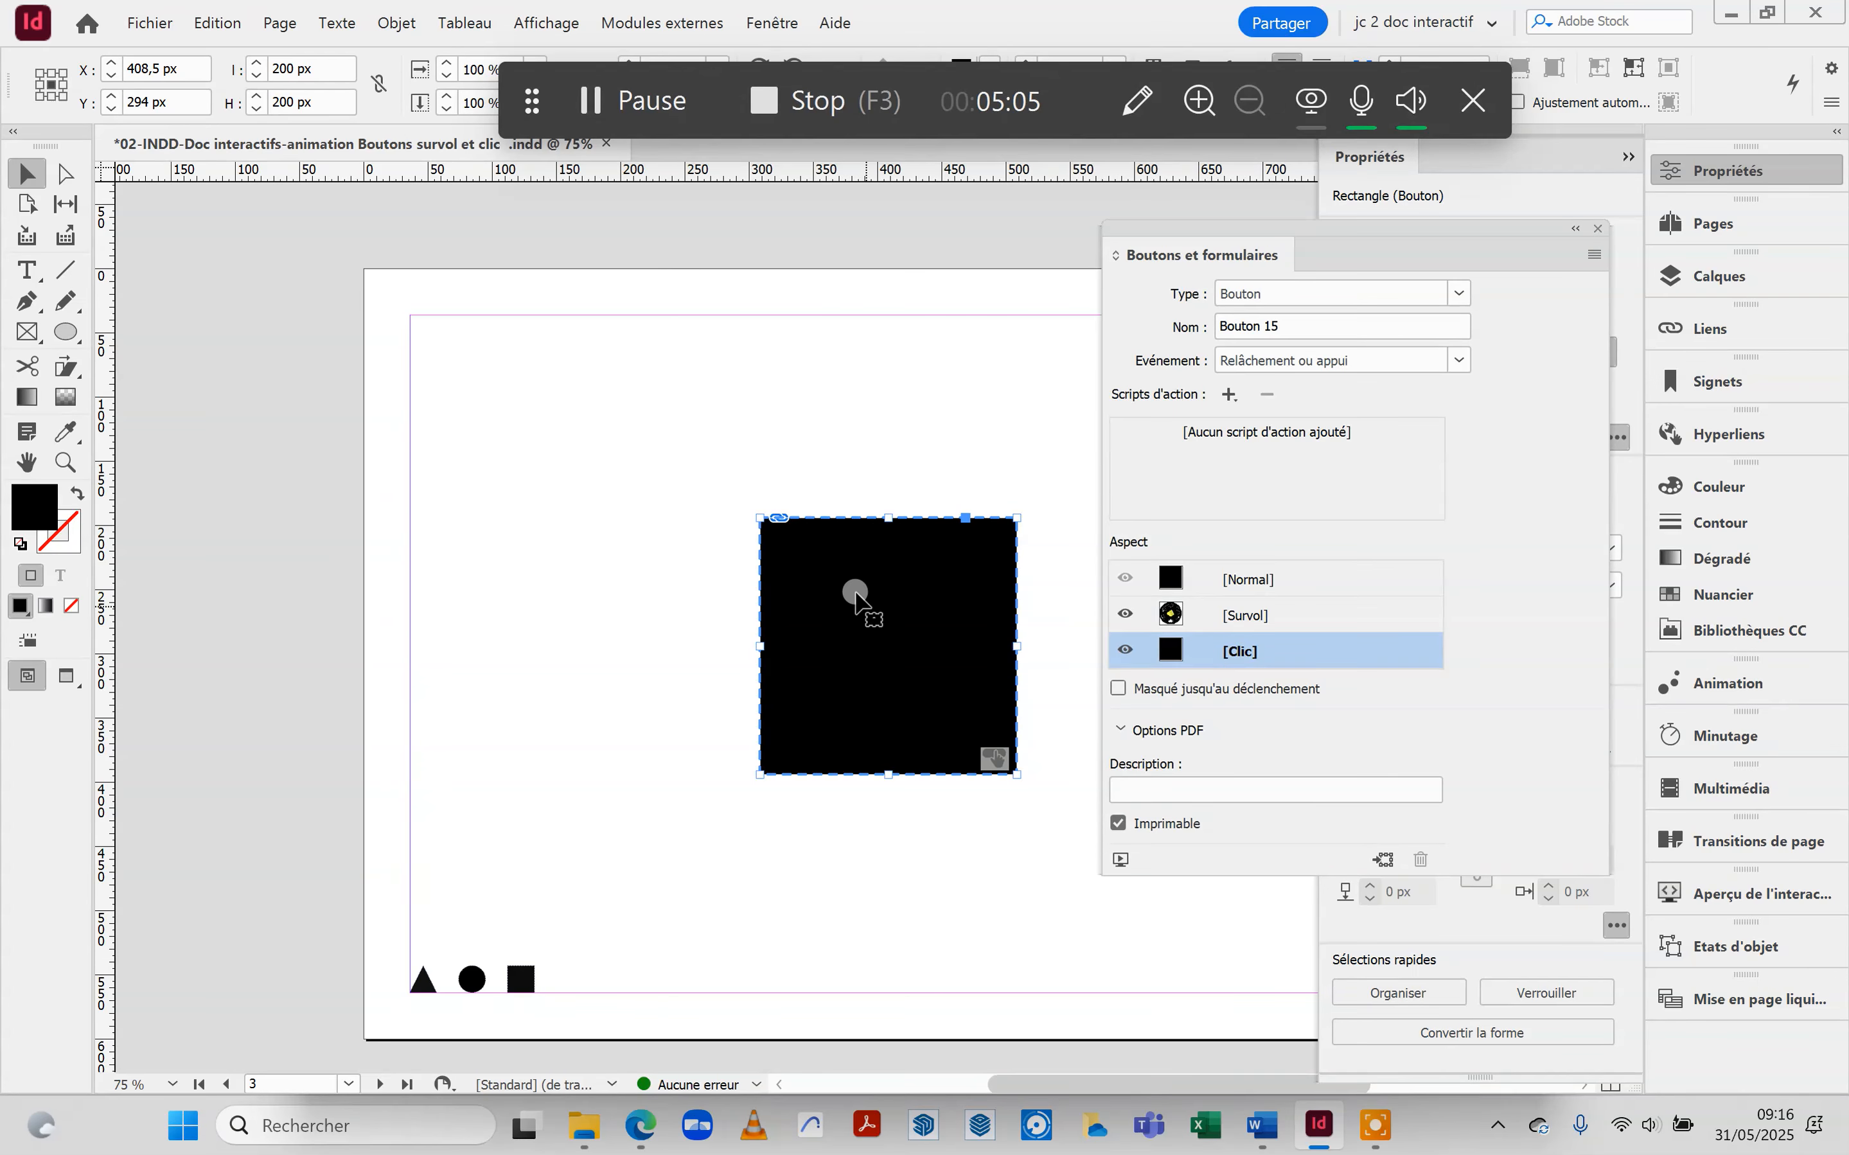
# Place the file logo jc(1).pdf inside the rectangle of the Clic appearance.
pyautogui.doubleClick(881, 568)
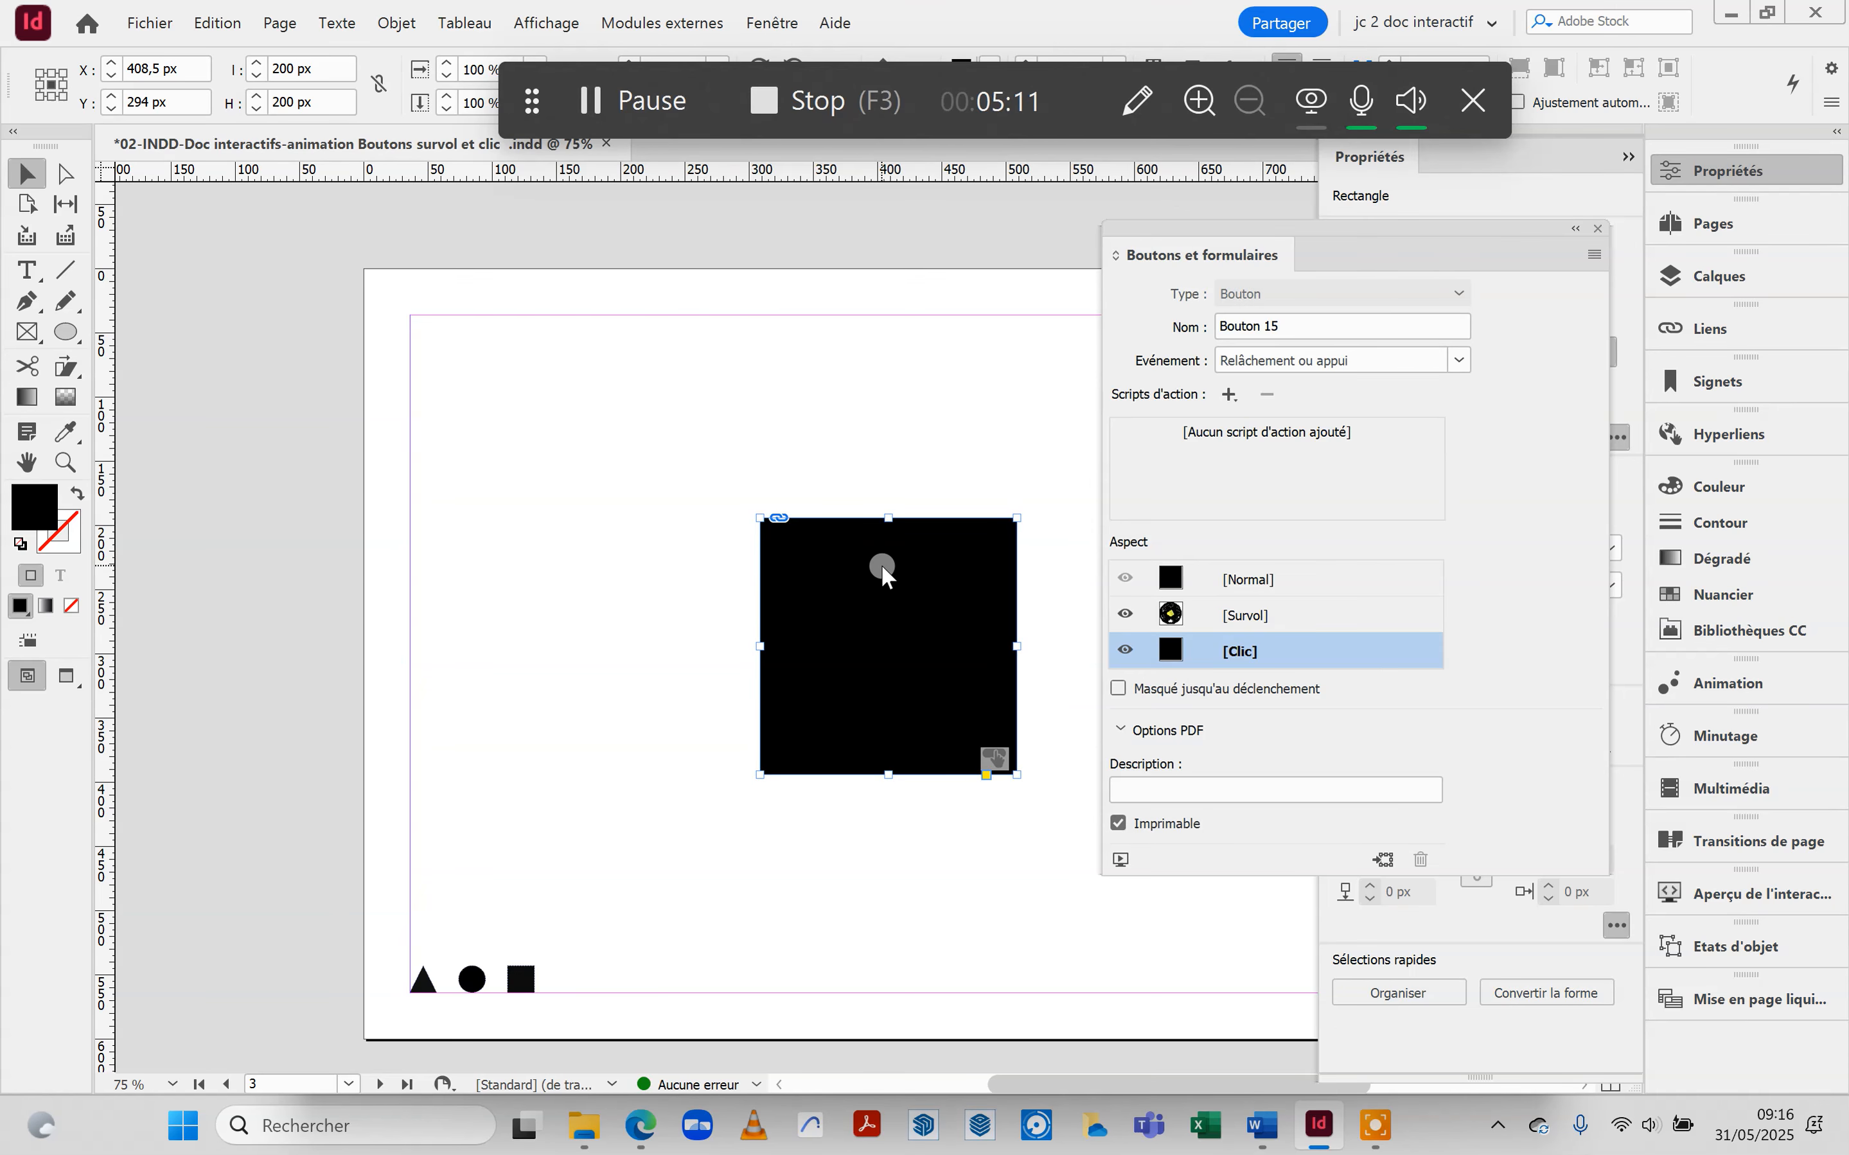
pyautogui.hotkey('ctrl', 'd')
pyautogui.click(773, 325)
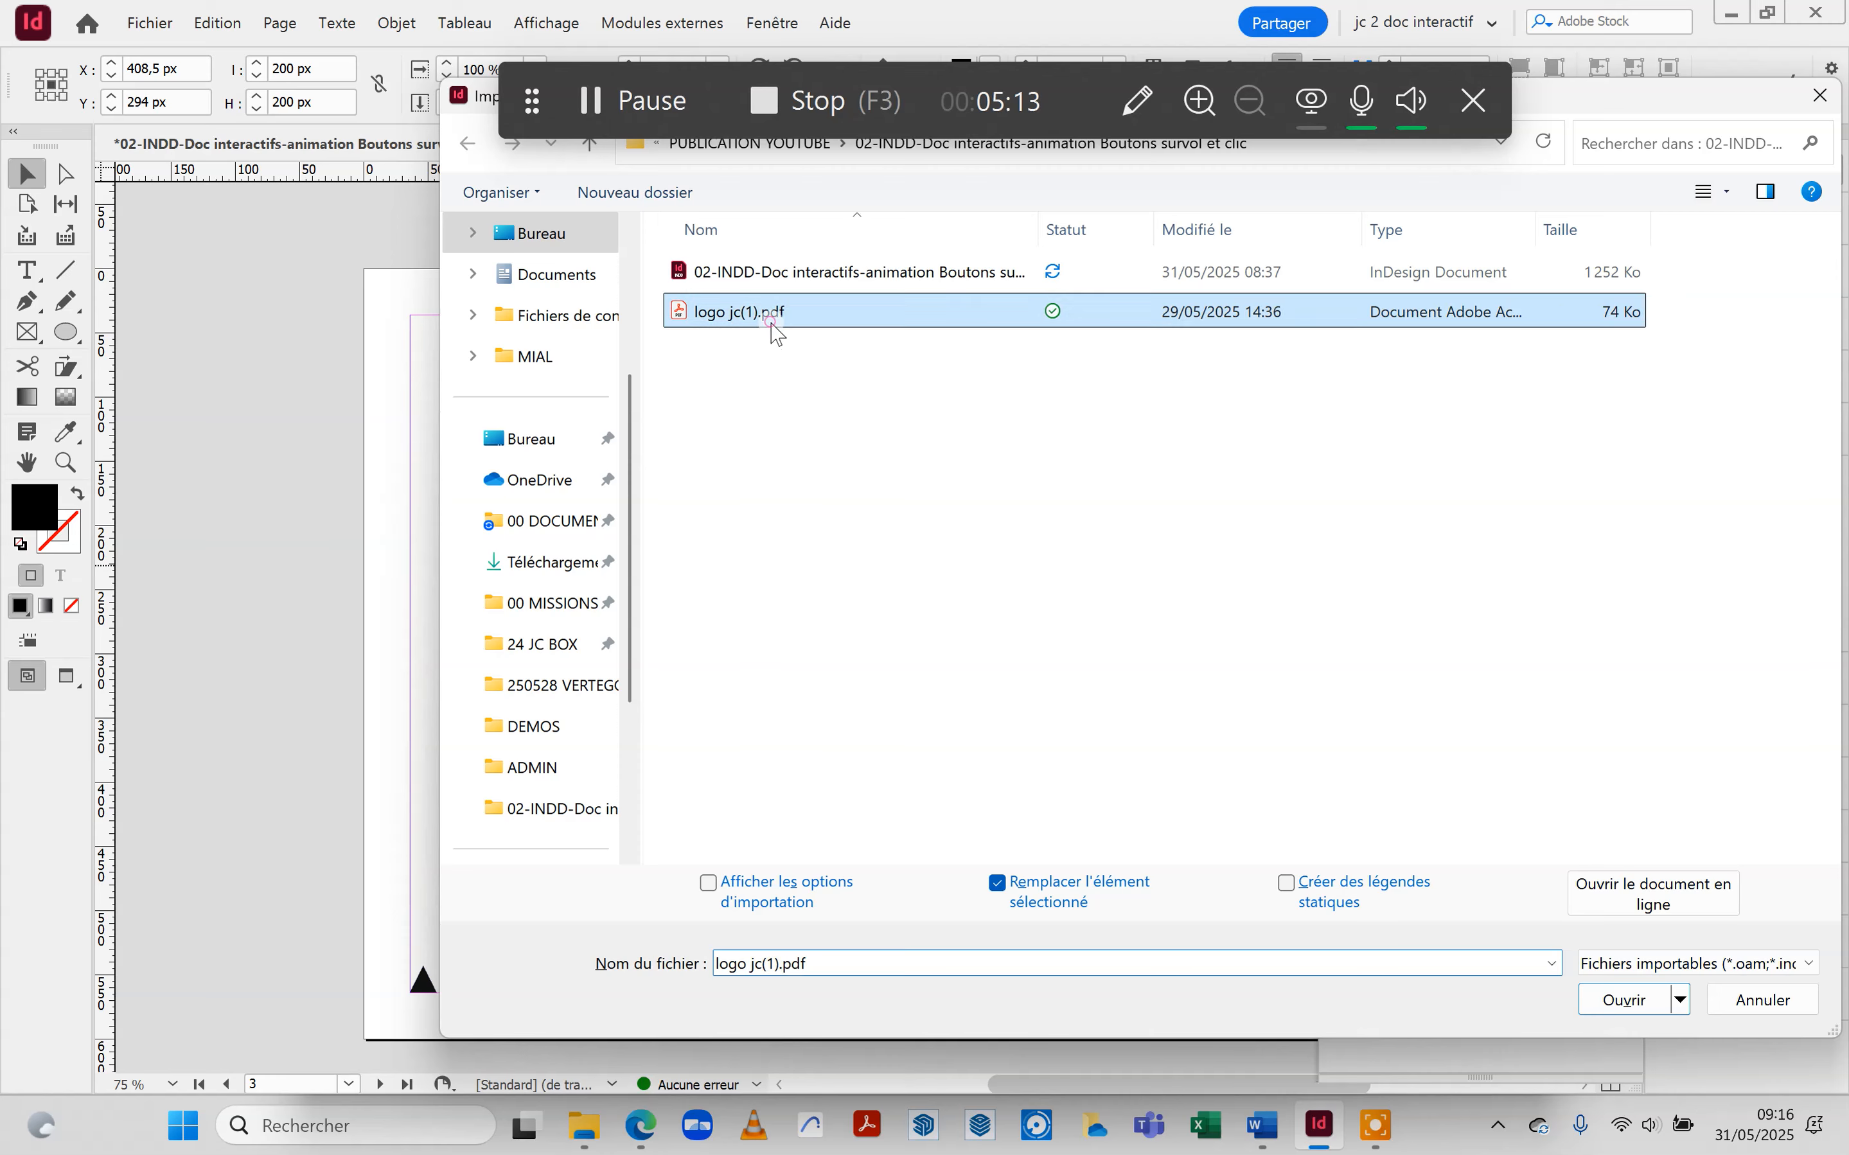
pyautogui.click(1626, 1000)
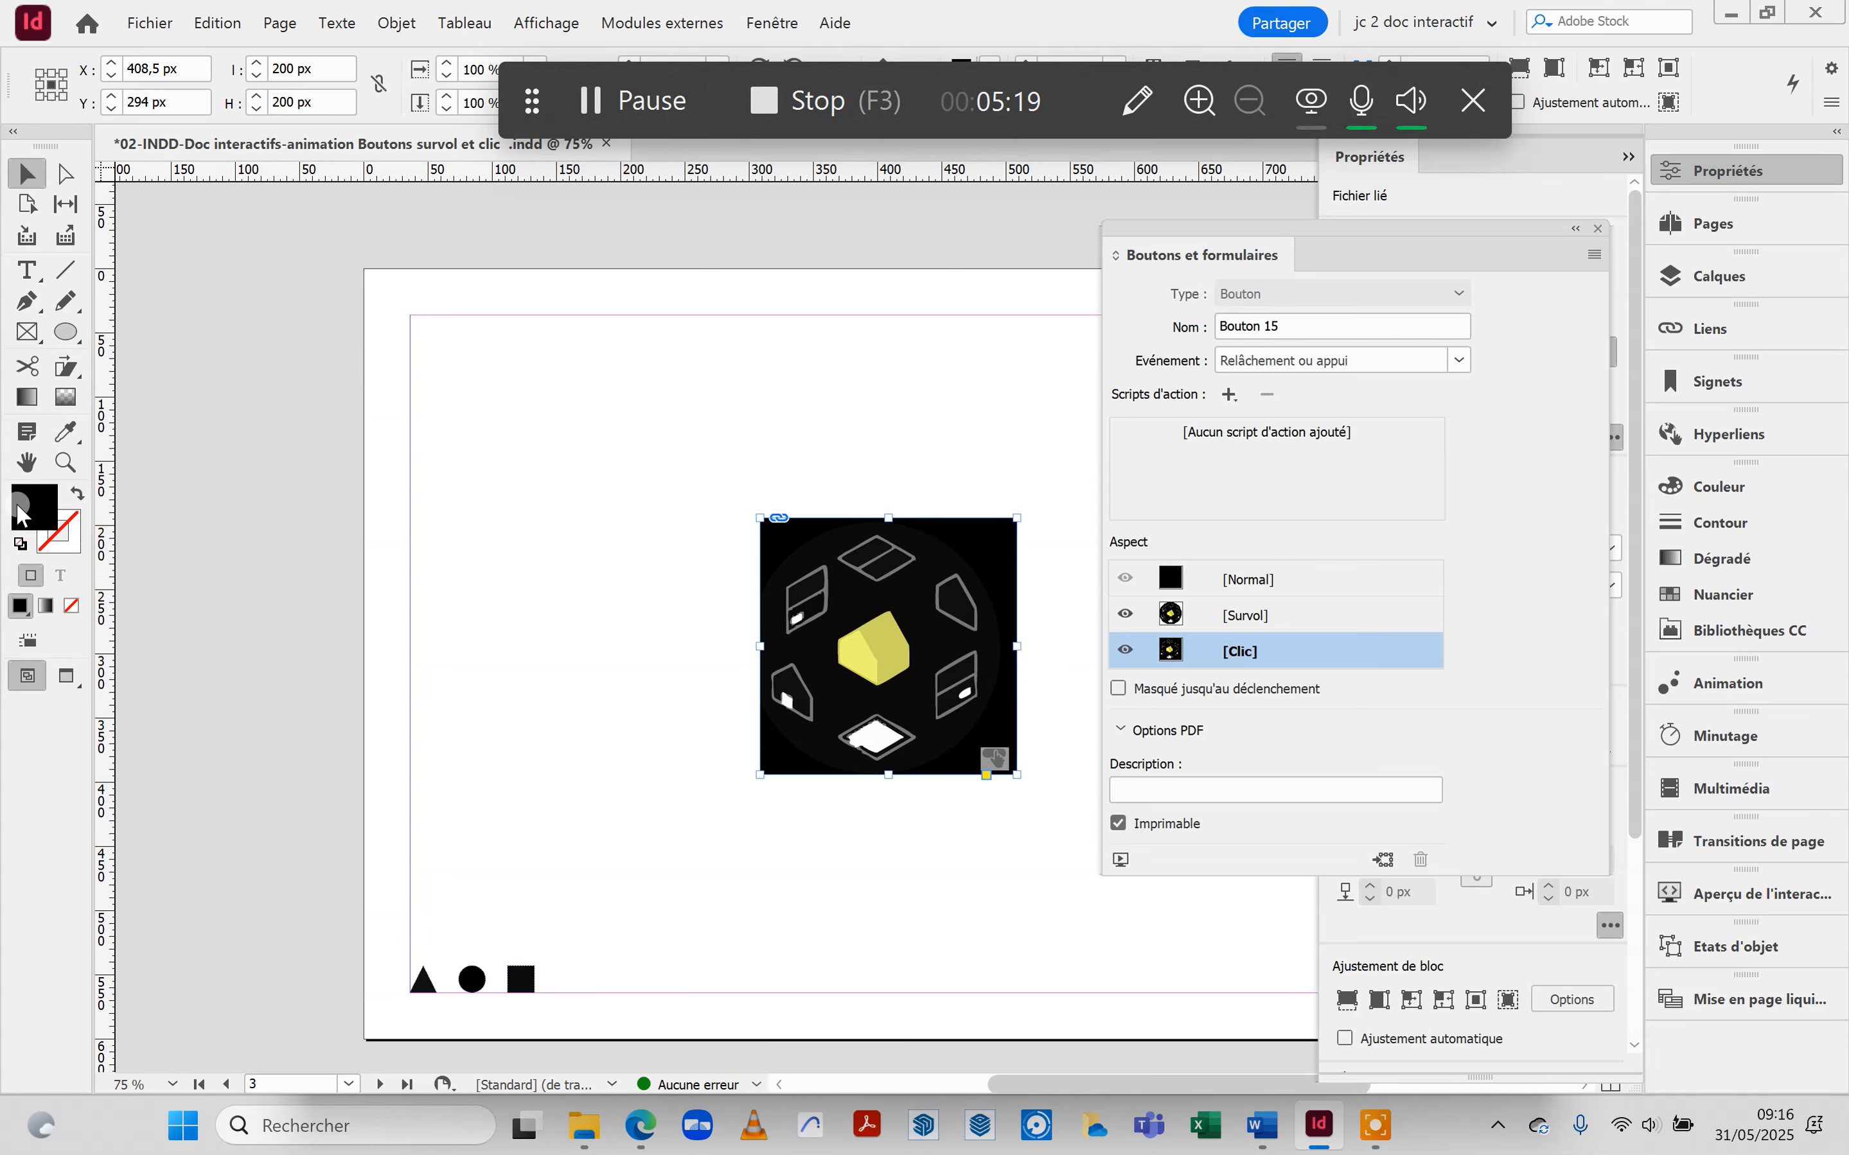
# Remove the black fill behind the logo in the Clic appearance and centre the logo within its frame.
pyautogui.click(72, 607)
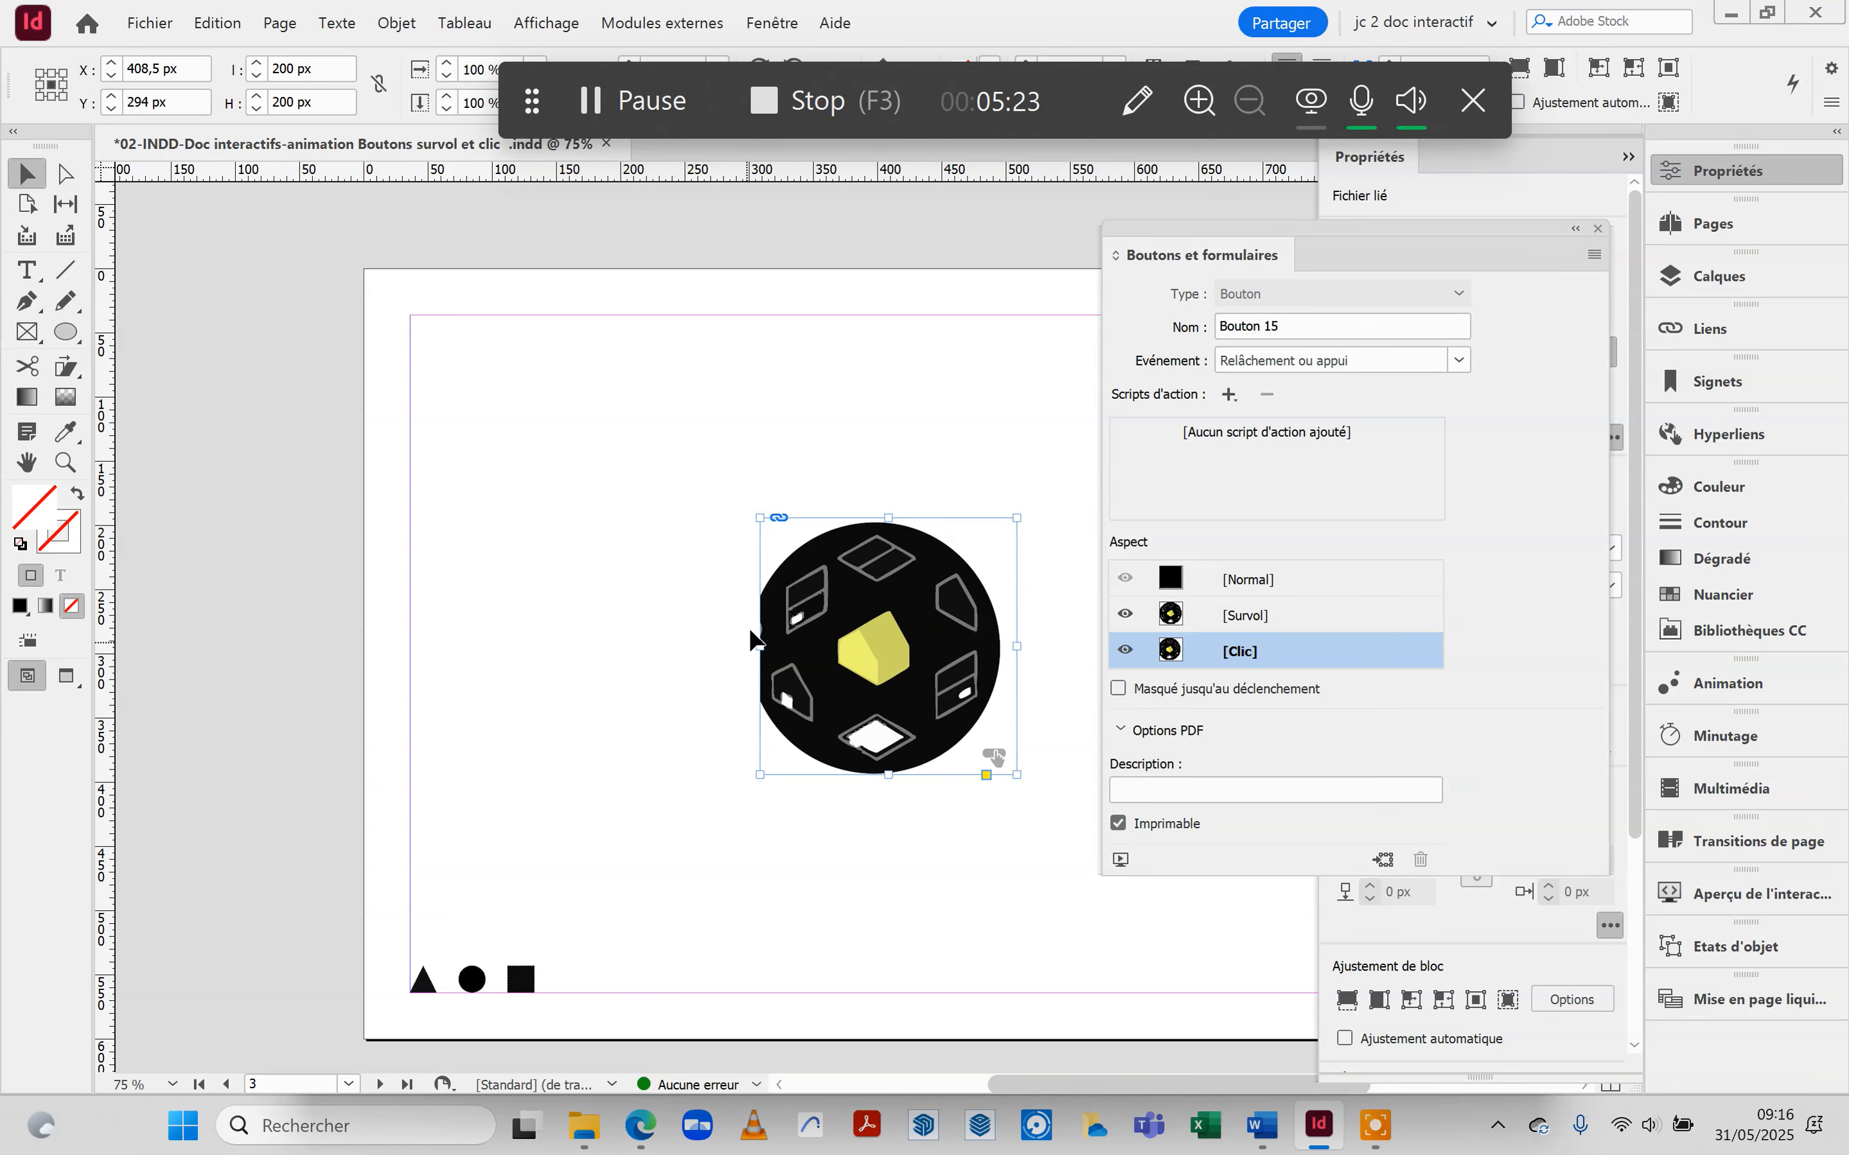
pyautogui.moveTo(875, 651); pyautogui.dragTo(888, 669)
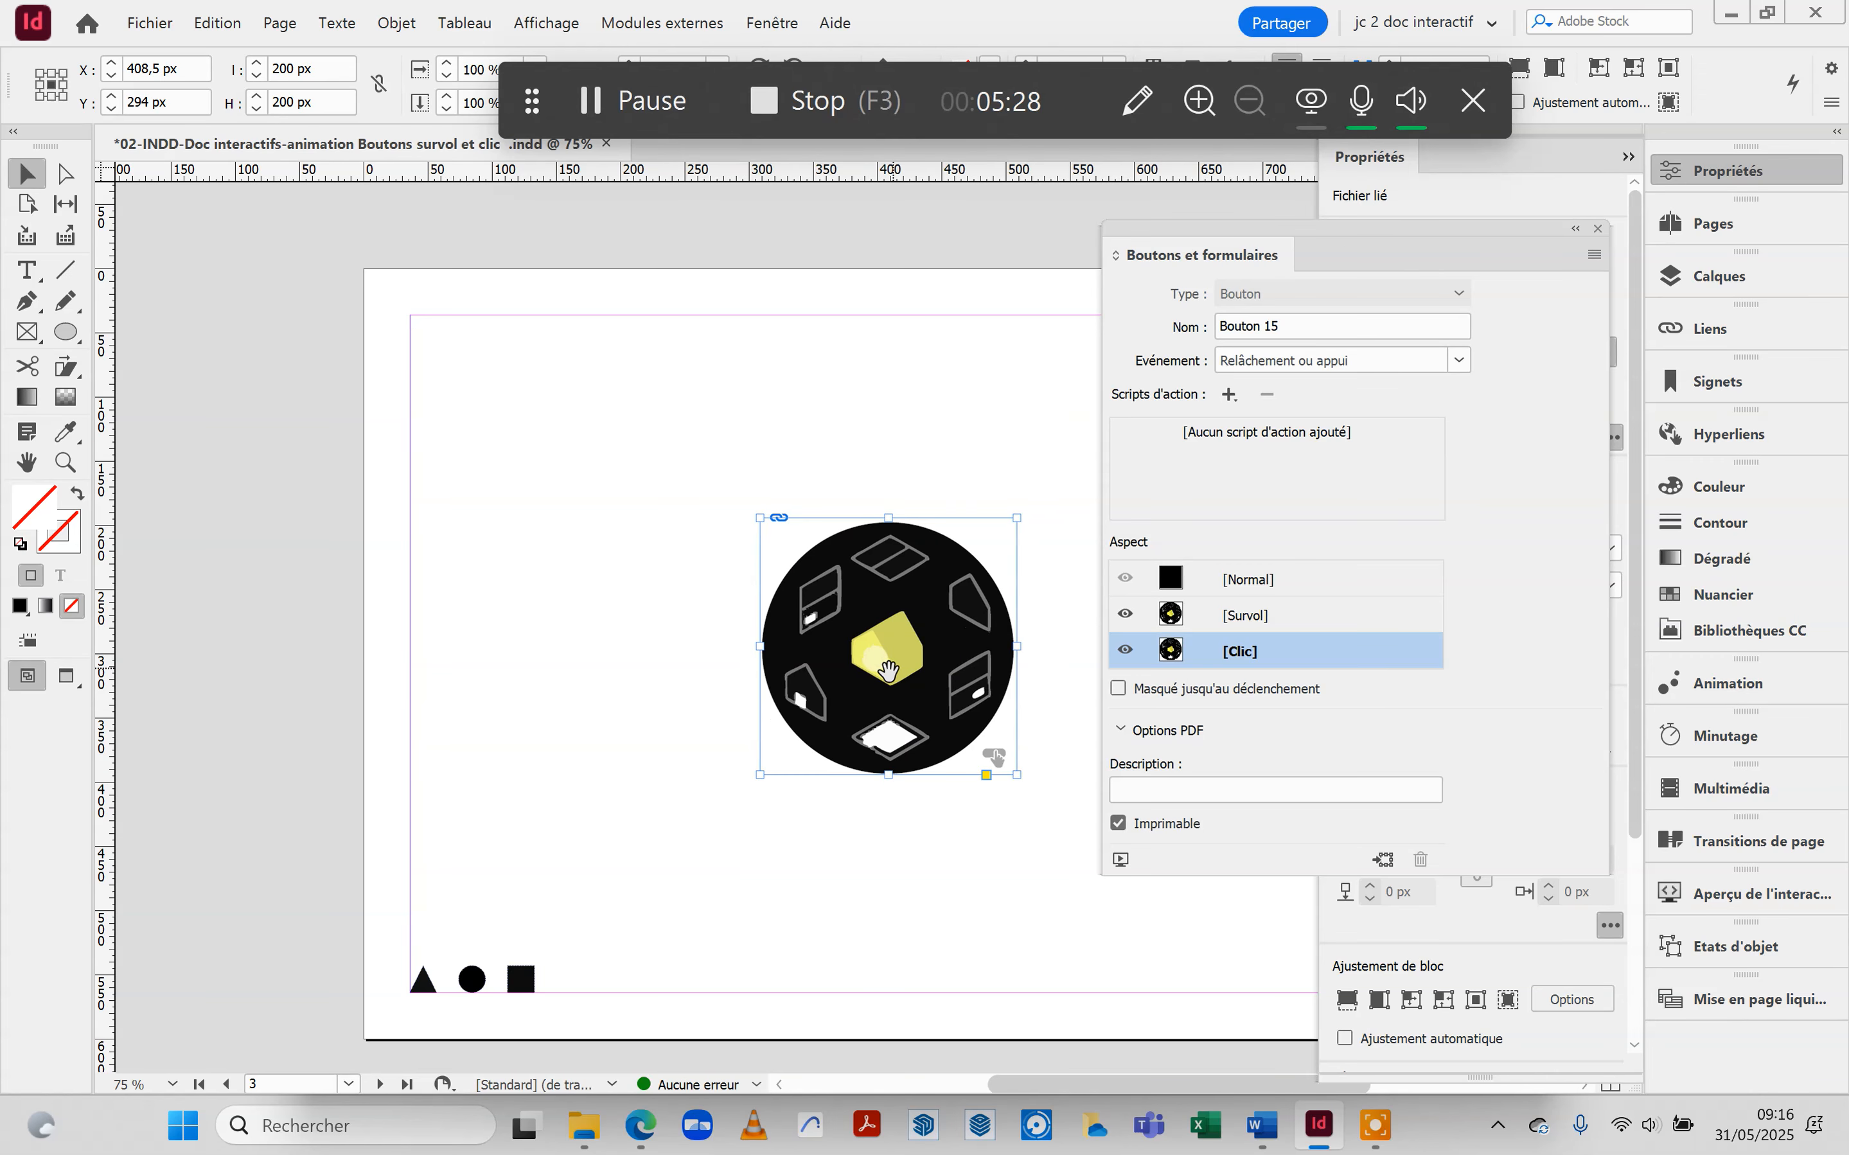
pyautogui.click(1199, 628)
pyautogui.click(1197, 650)
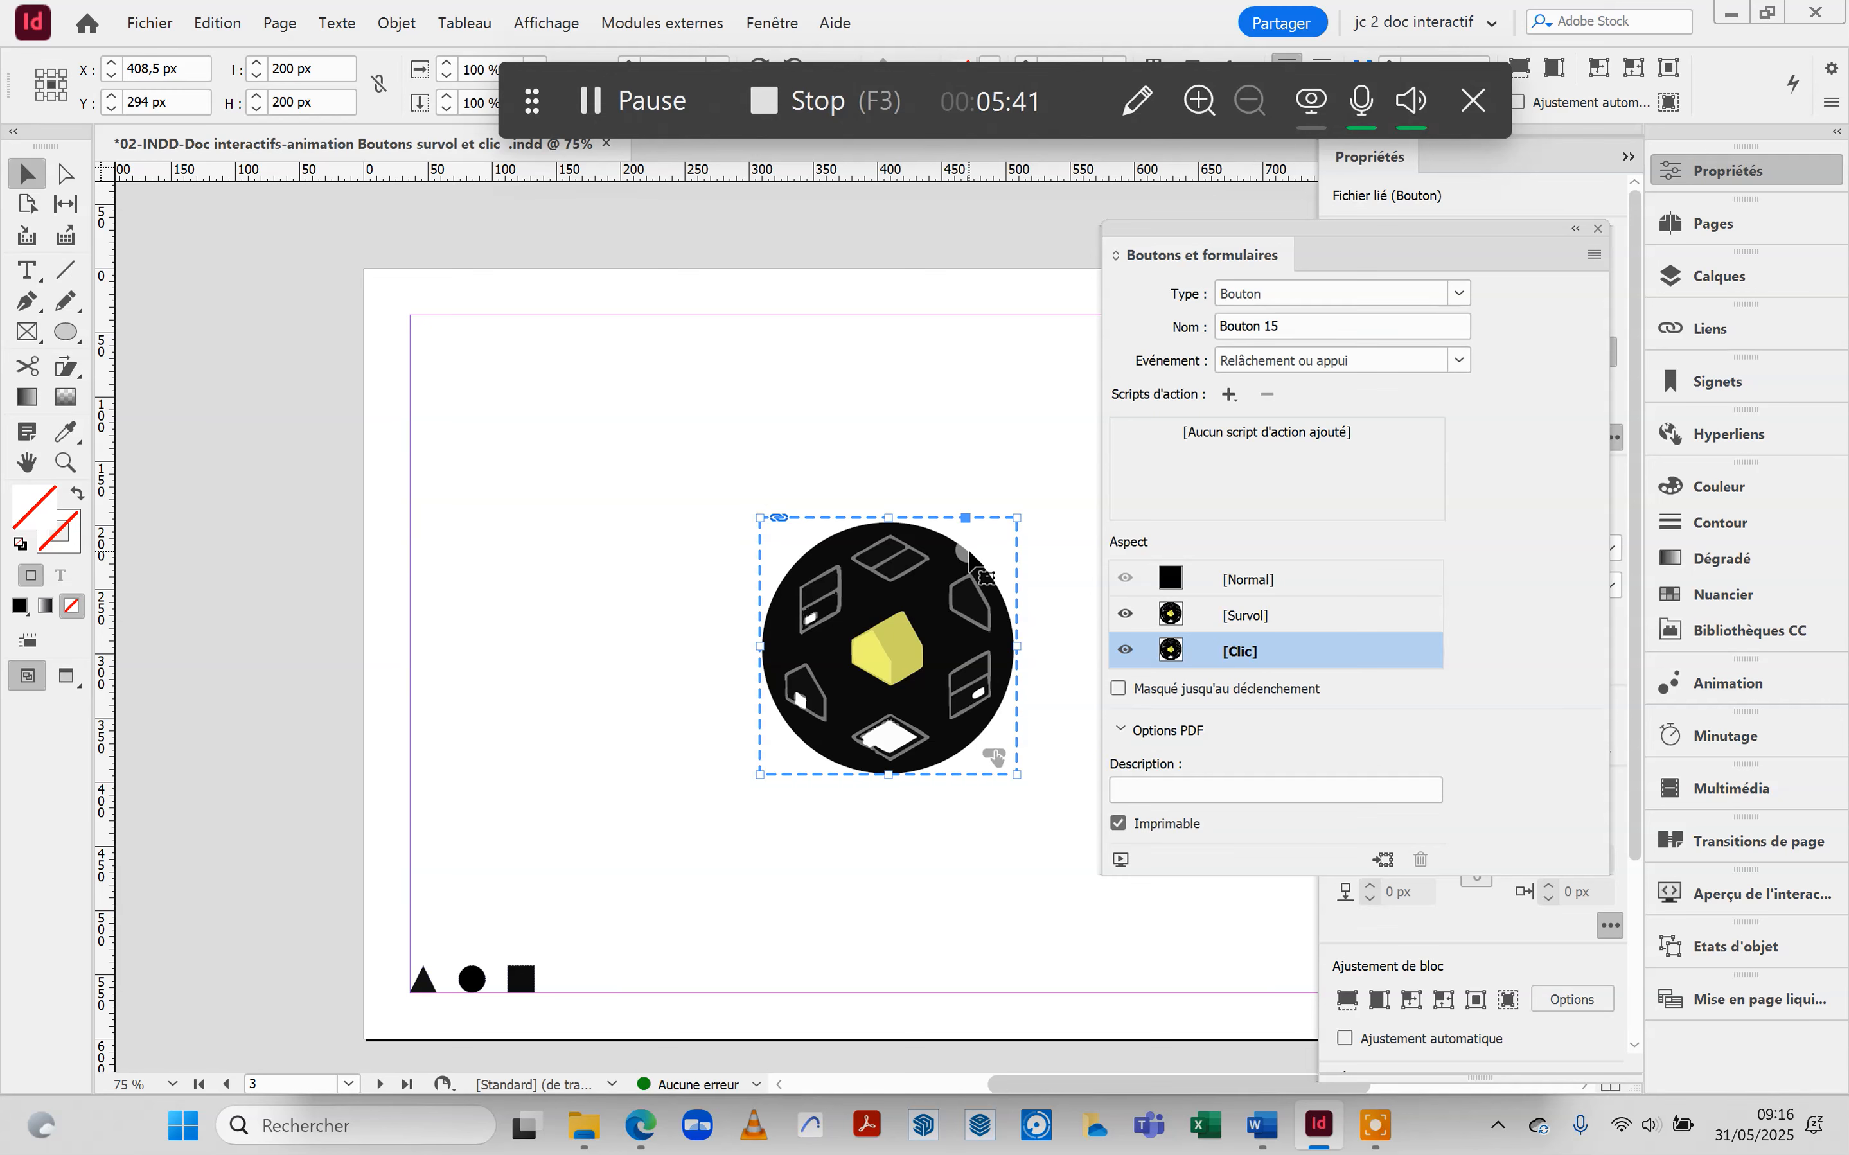
# Scale the placed logo in the Clic appearance down about its centre to about 163 × 147 px.
pyautogui.doubleClick(955, 562)
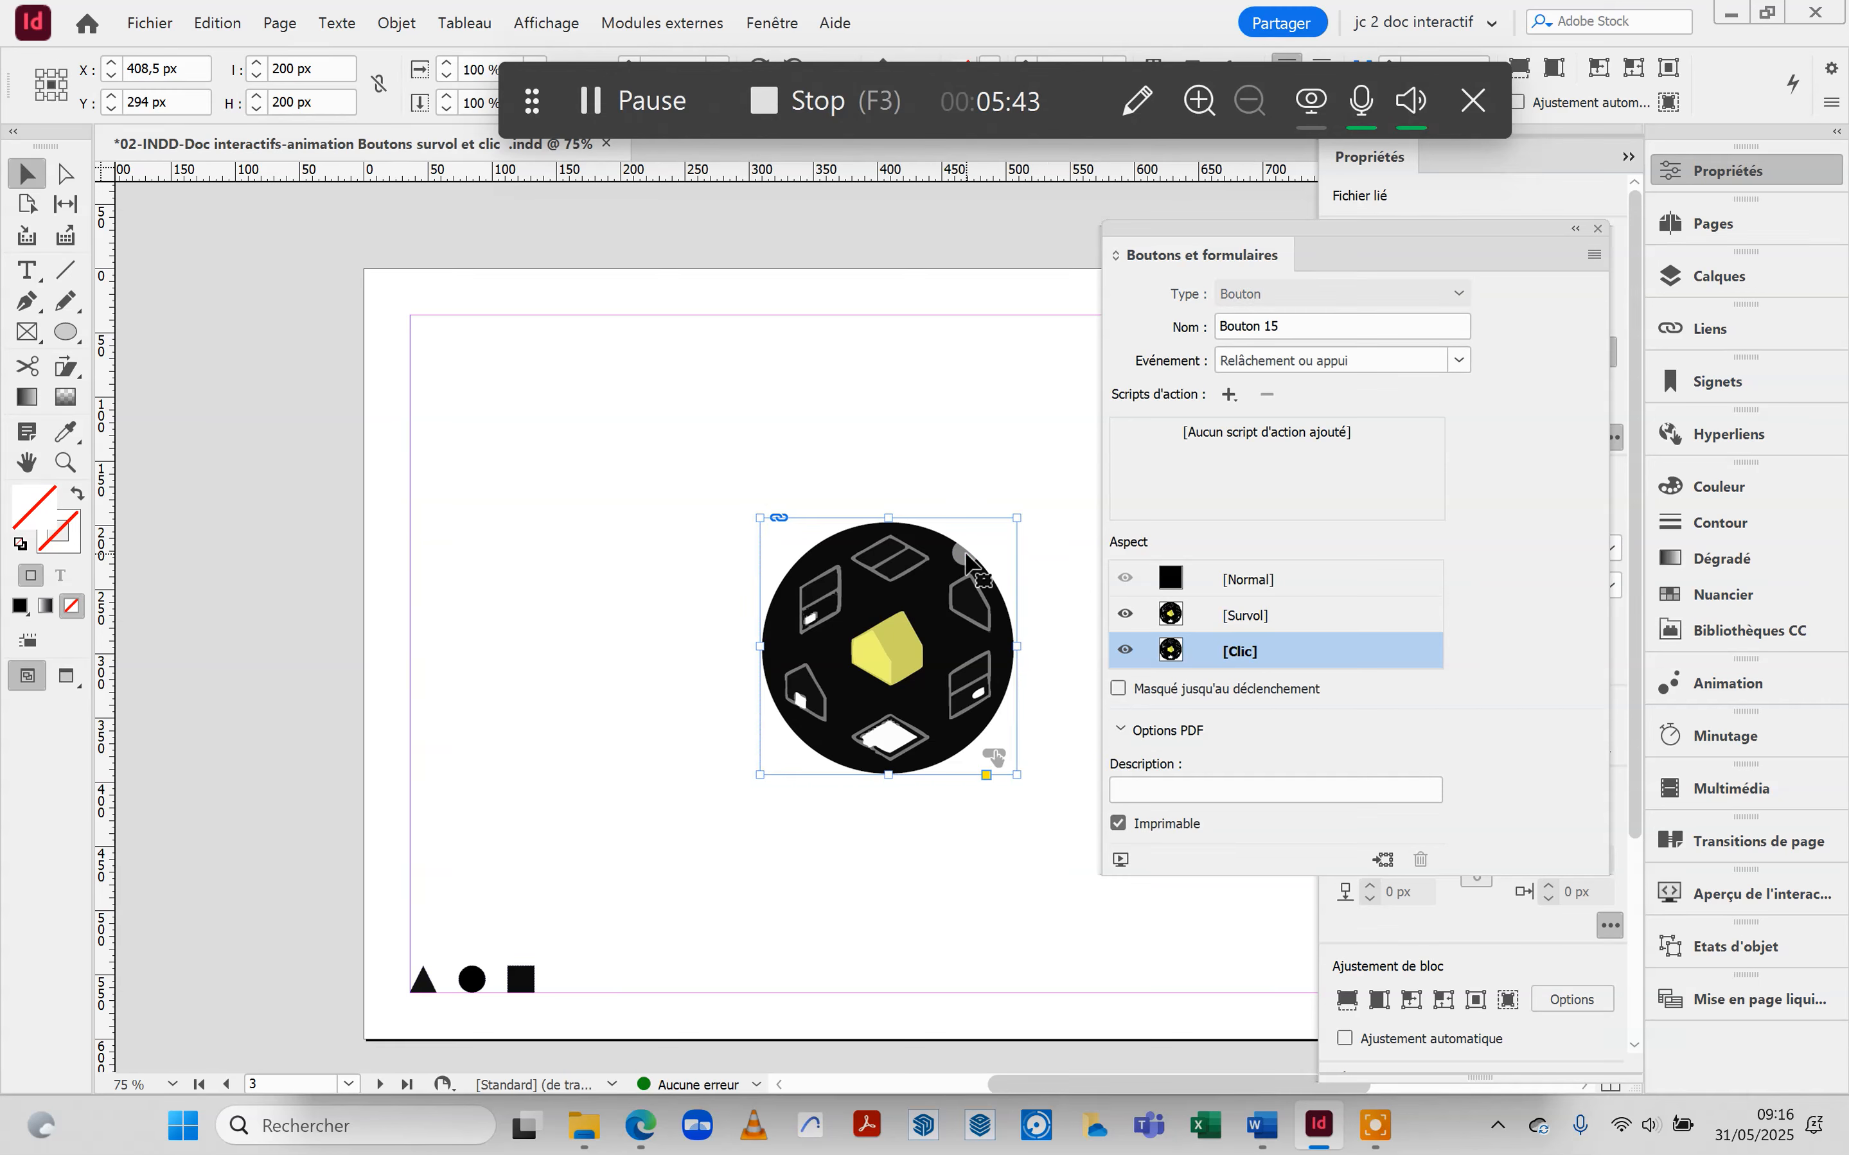
pyautogui.click(948, 558)
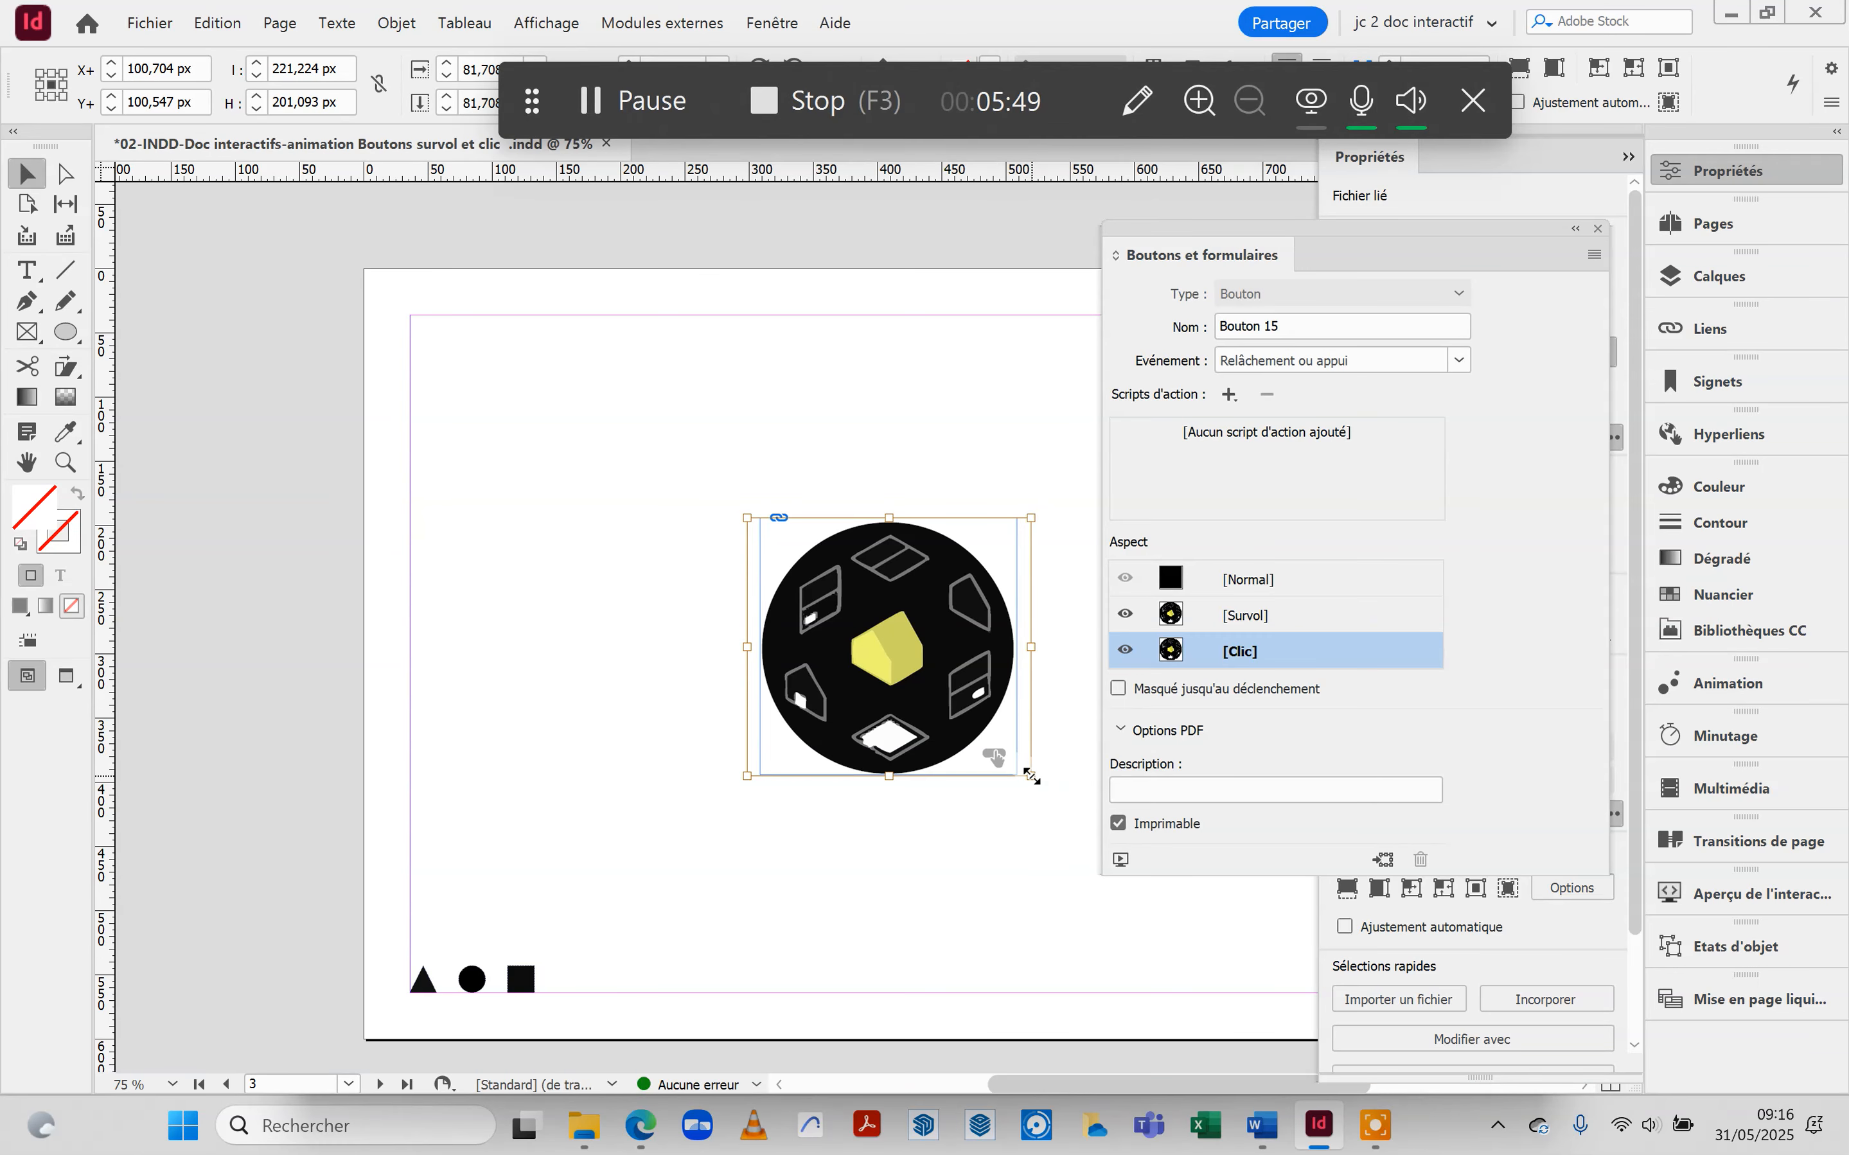
pyautogui.moveTo(1031, 776); pyautogui.dragTo(936, 710)
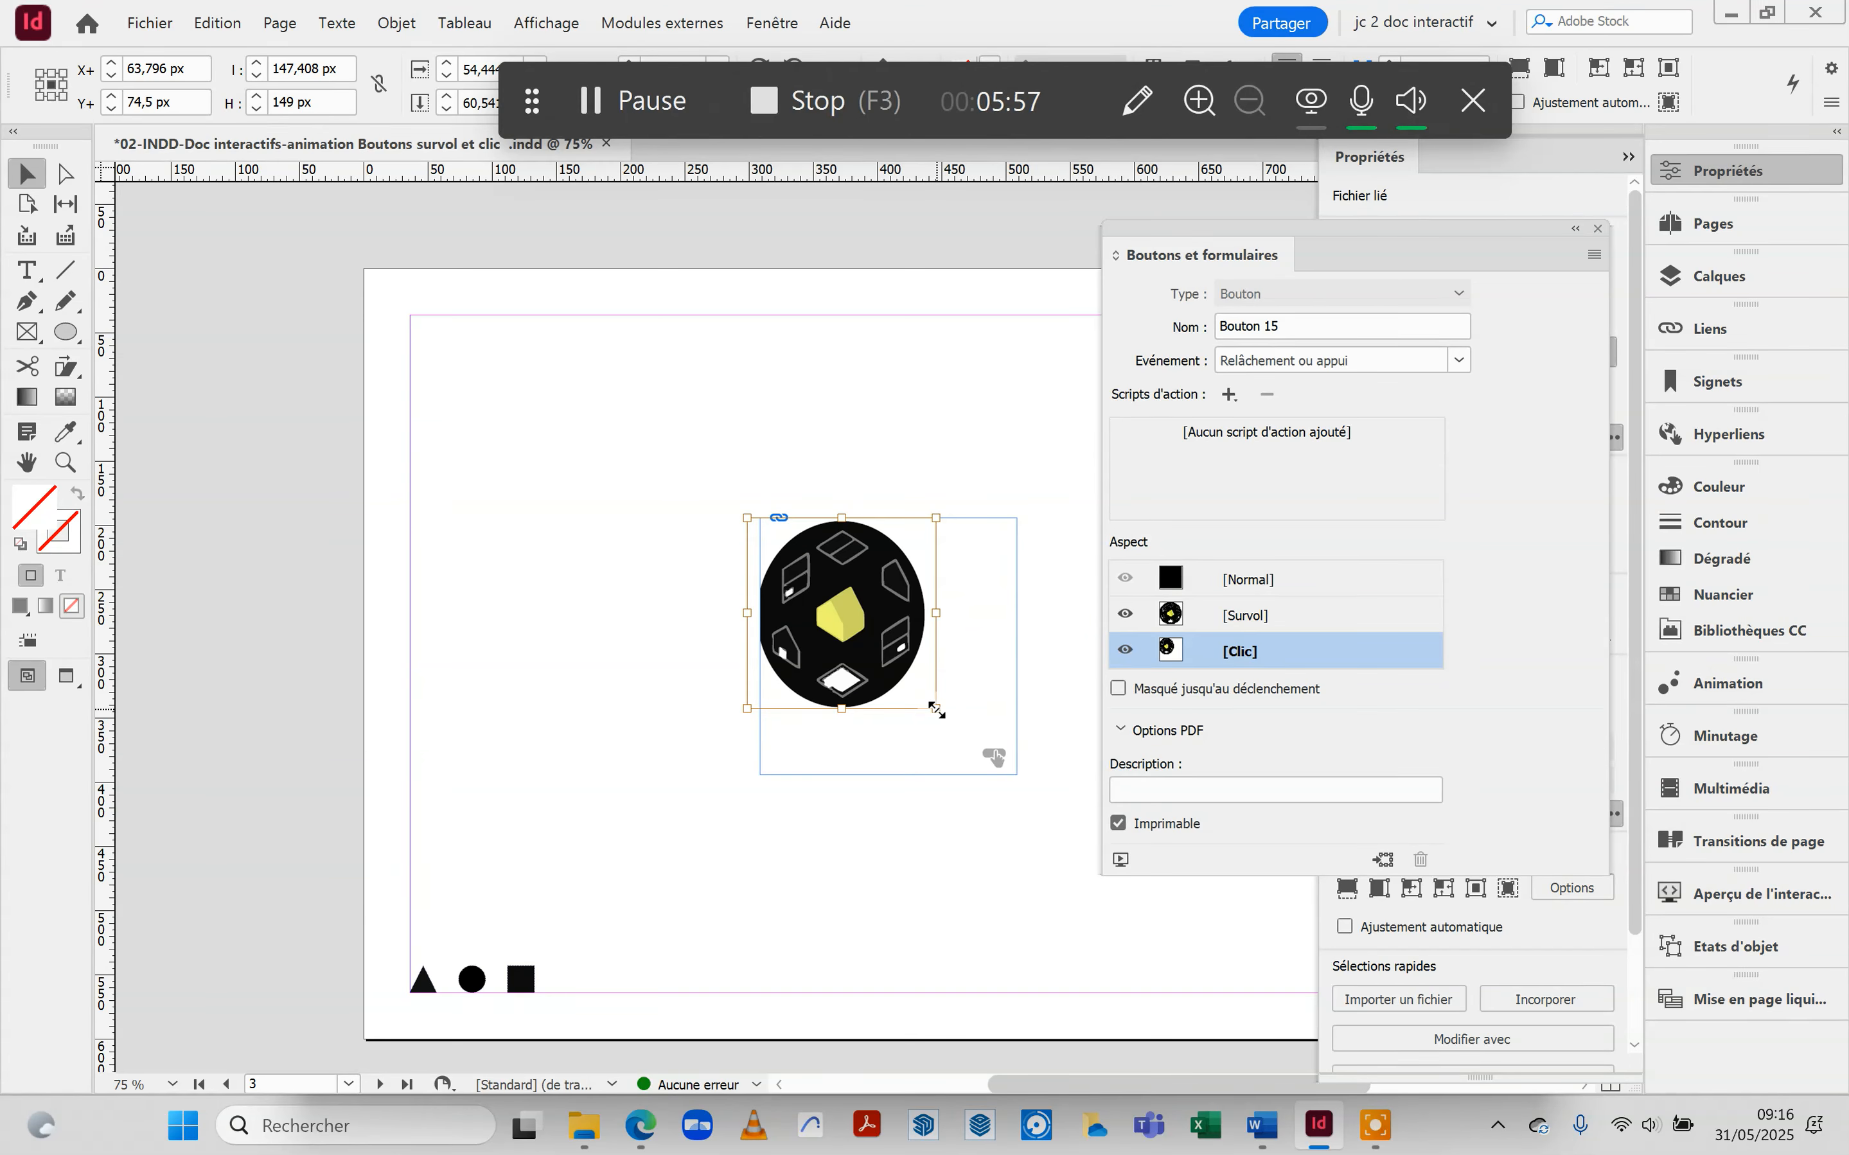
pyautogui.hotkey('ctrl', 'z')
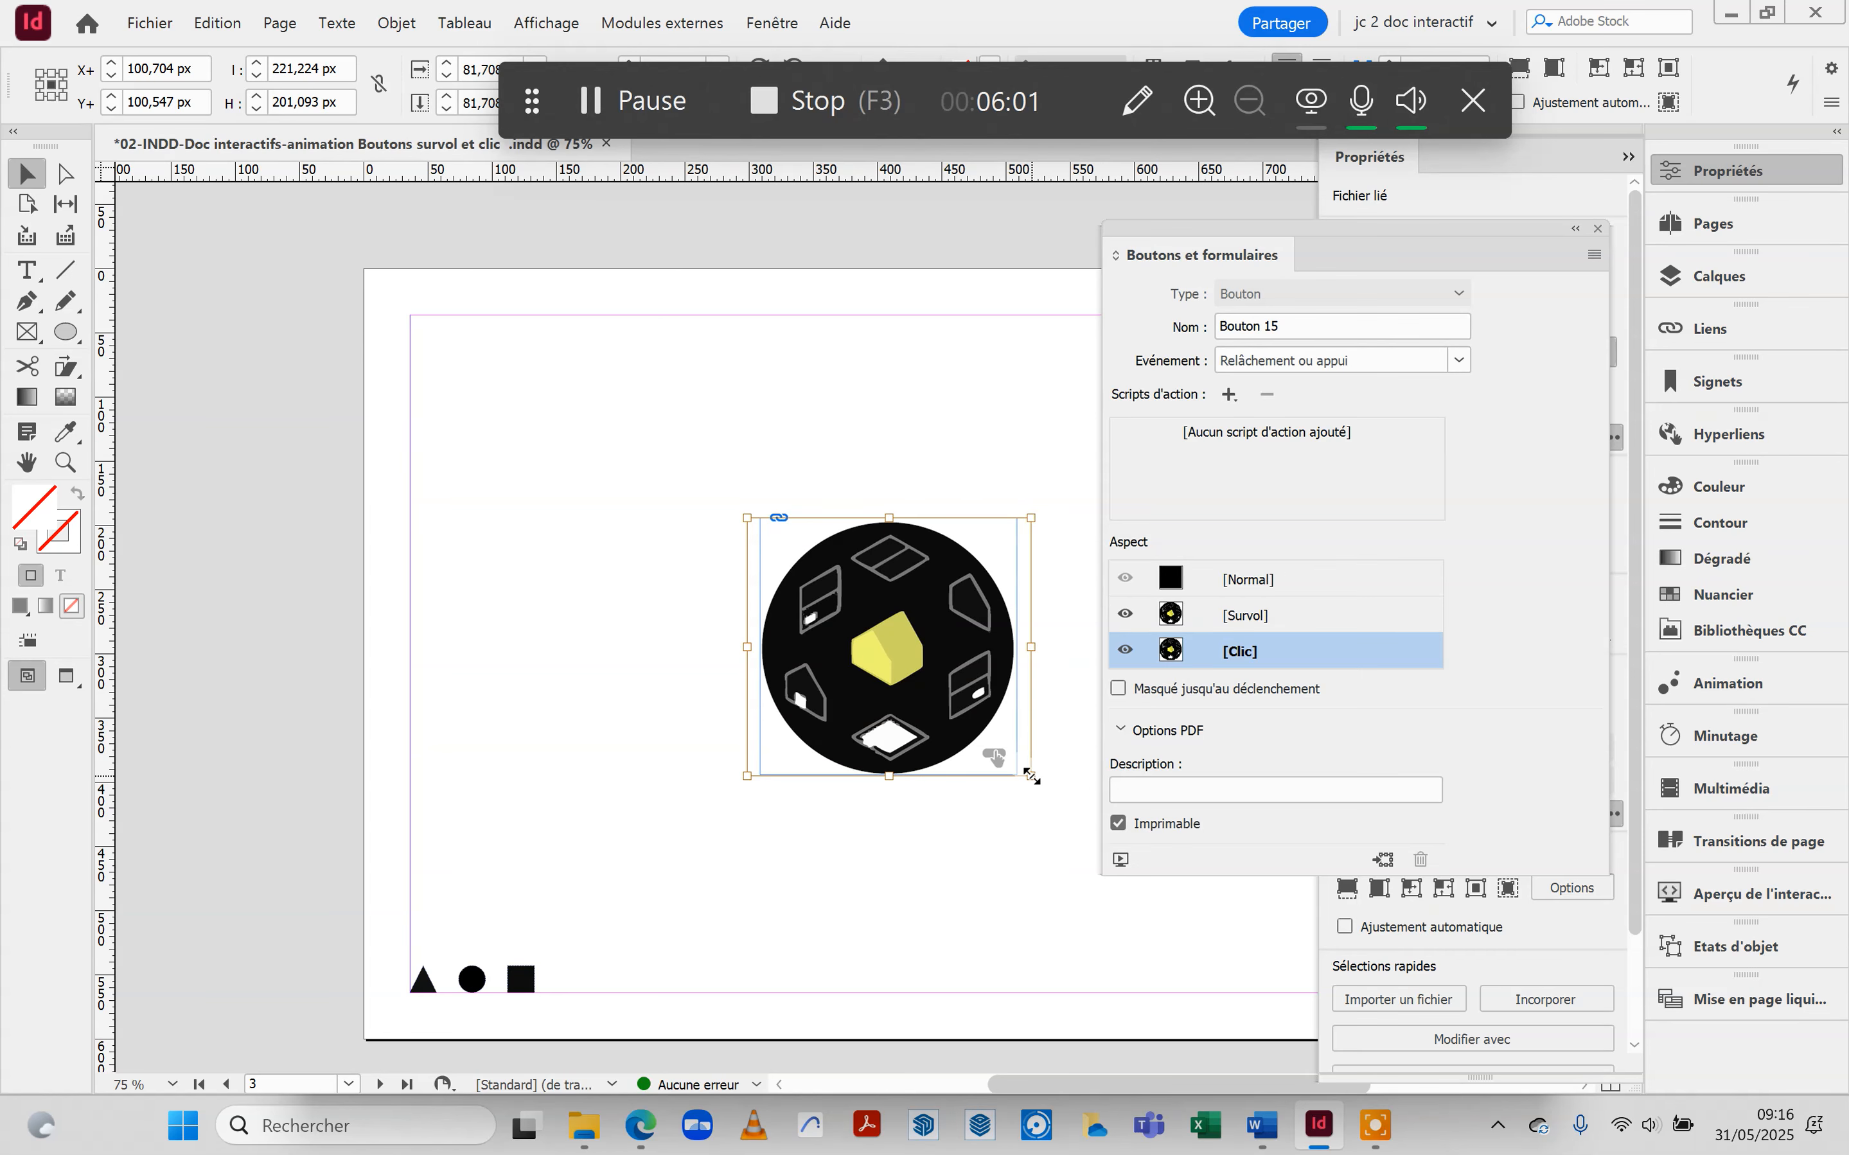
pyautogui.moveTo(1030, 776); pyautogui.dragTo(983, 743)
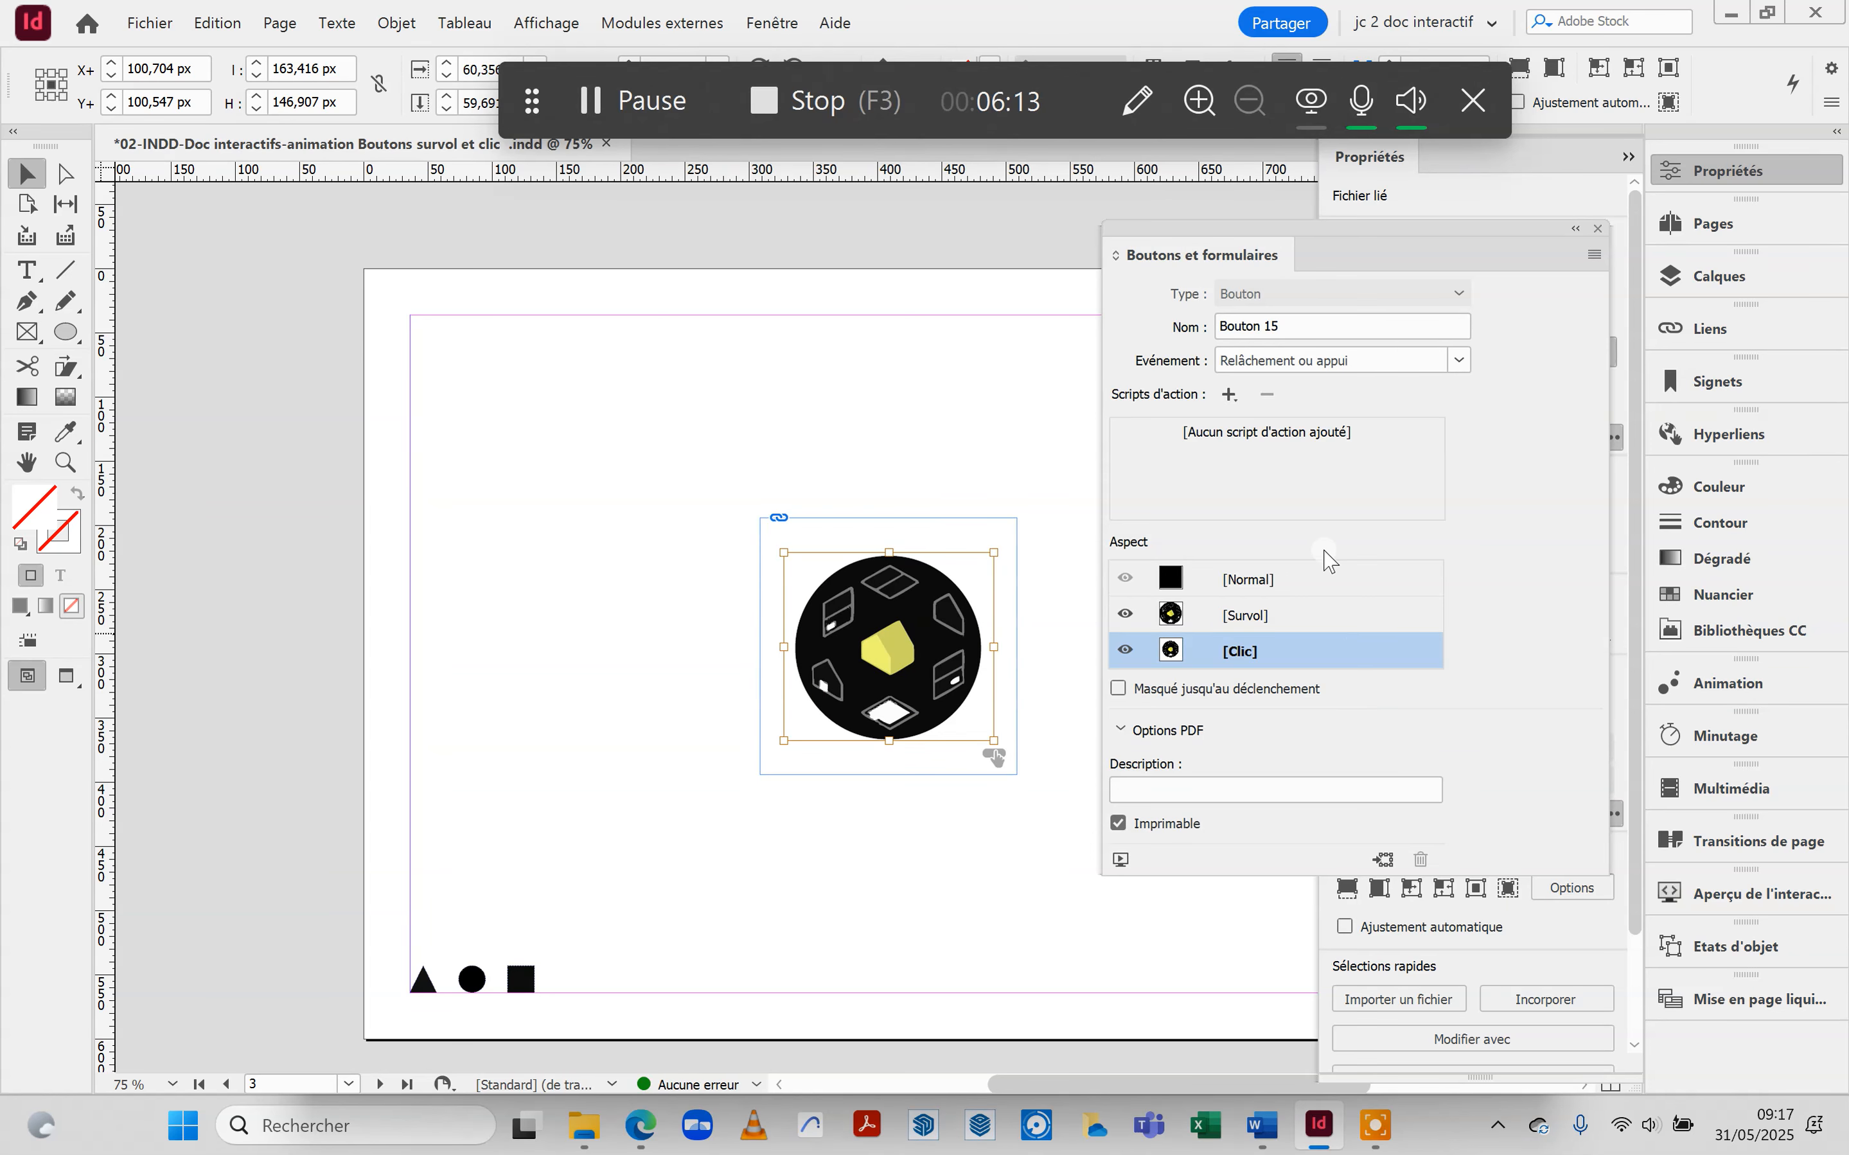
# Display the Normal, Survol and Clic appearances in turn to compare them.
pyautogui.click(1316, 586)
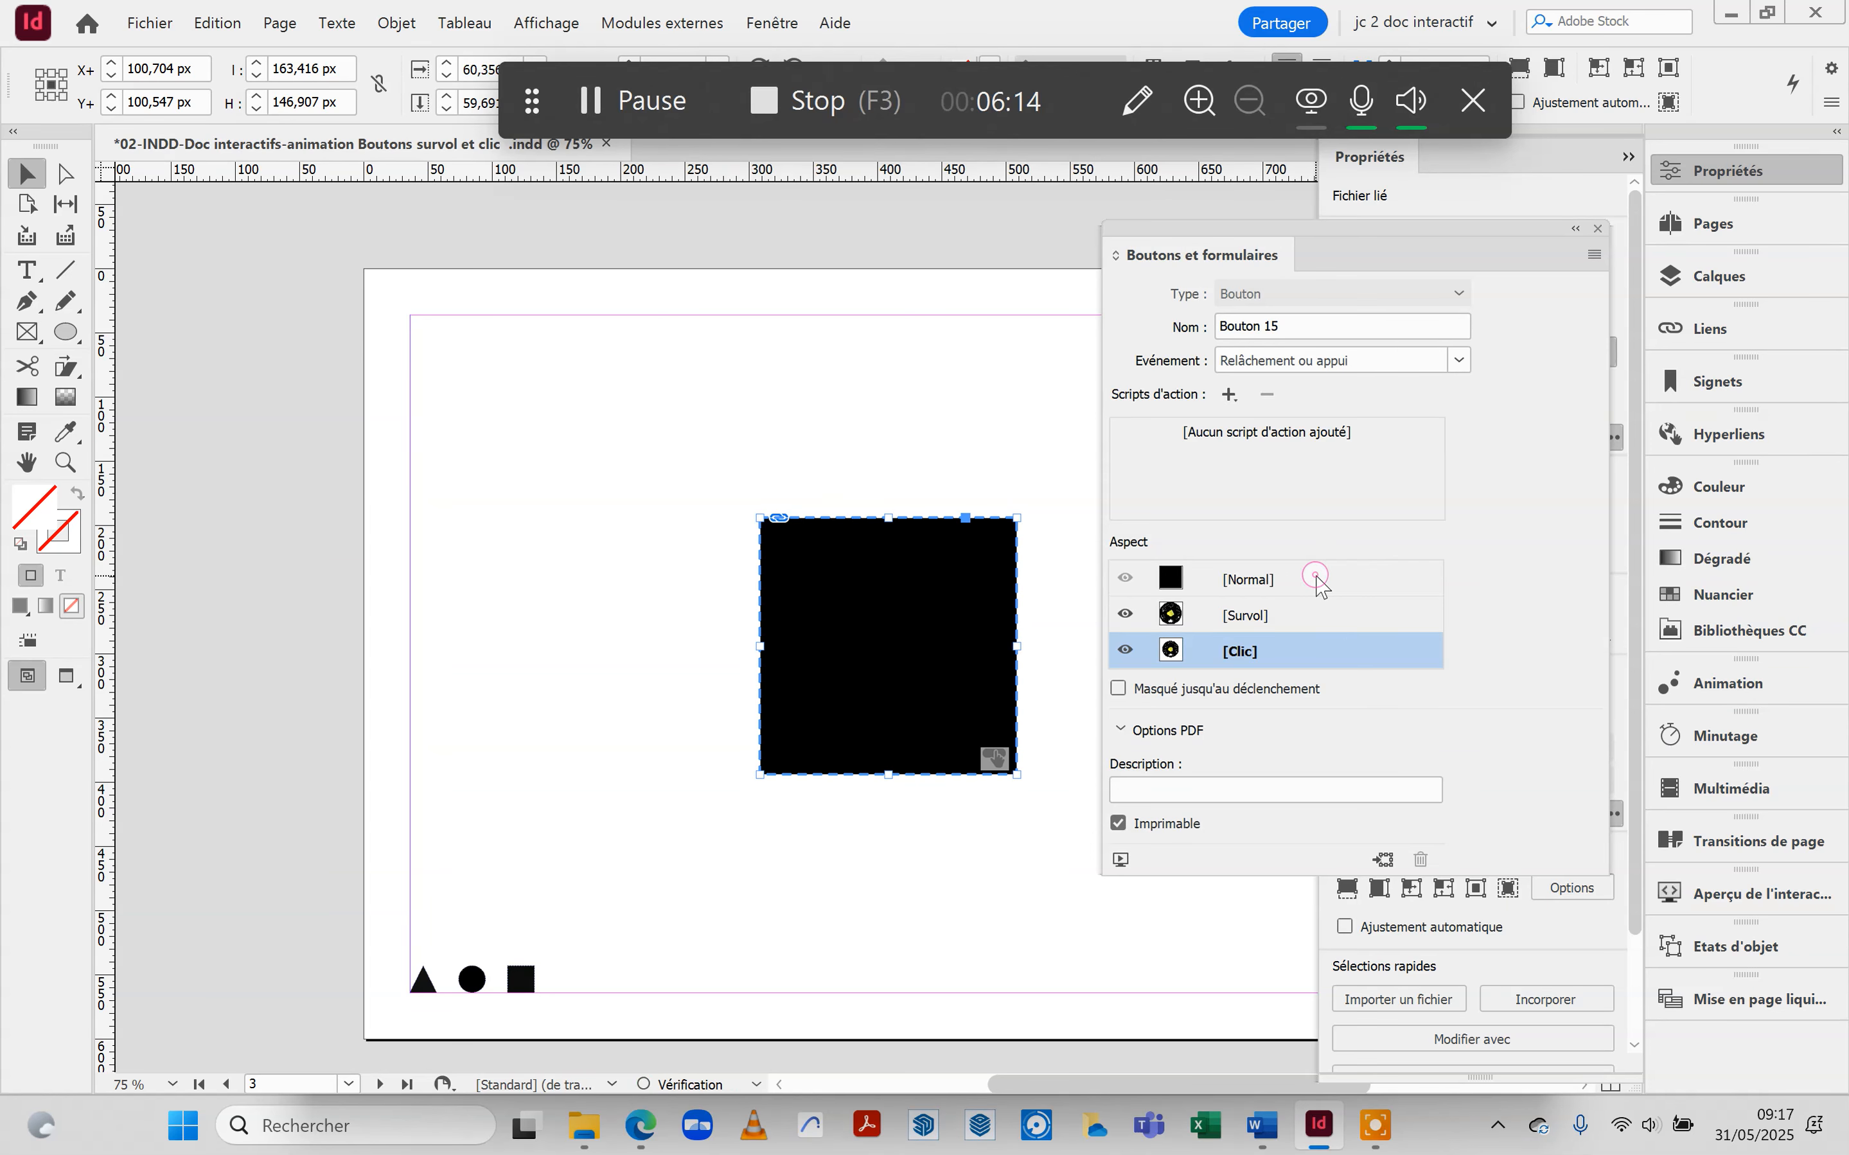
pyautogui.click(1301, 617)
pyautogui.click(1289, 658)
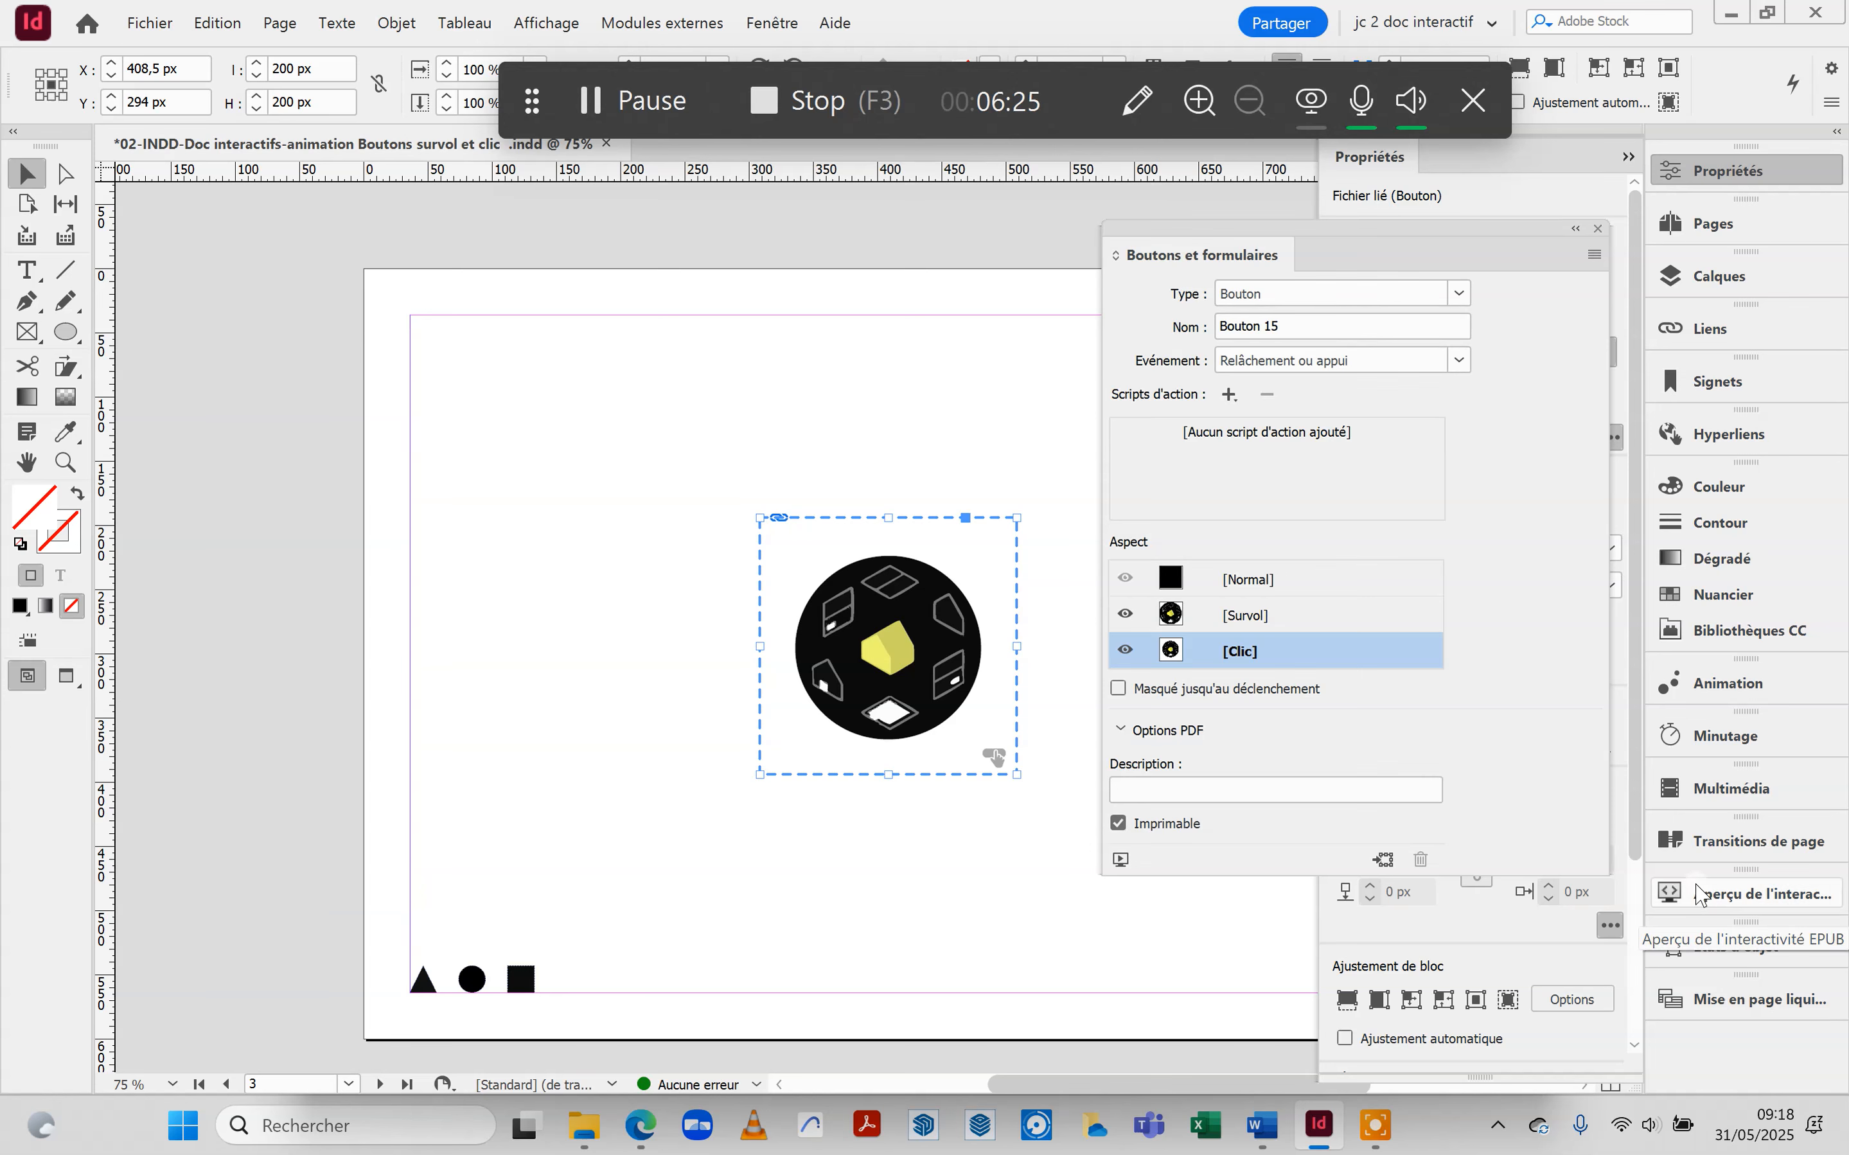
# Preview the current spread's EPUB interactivity and test the square button's rollover and click appearances.
pyautogui.click(1730, 901)
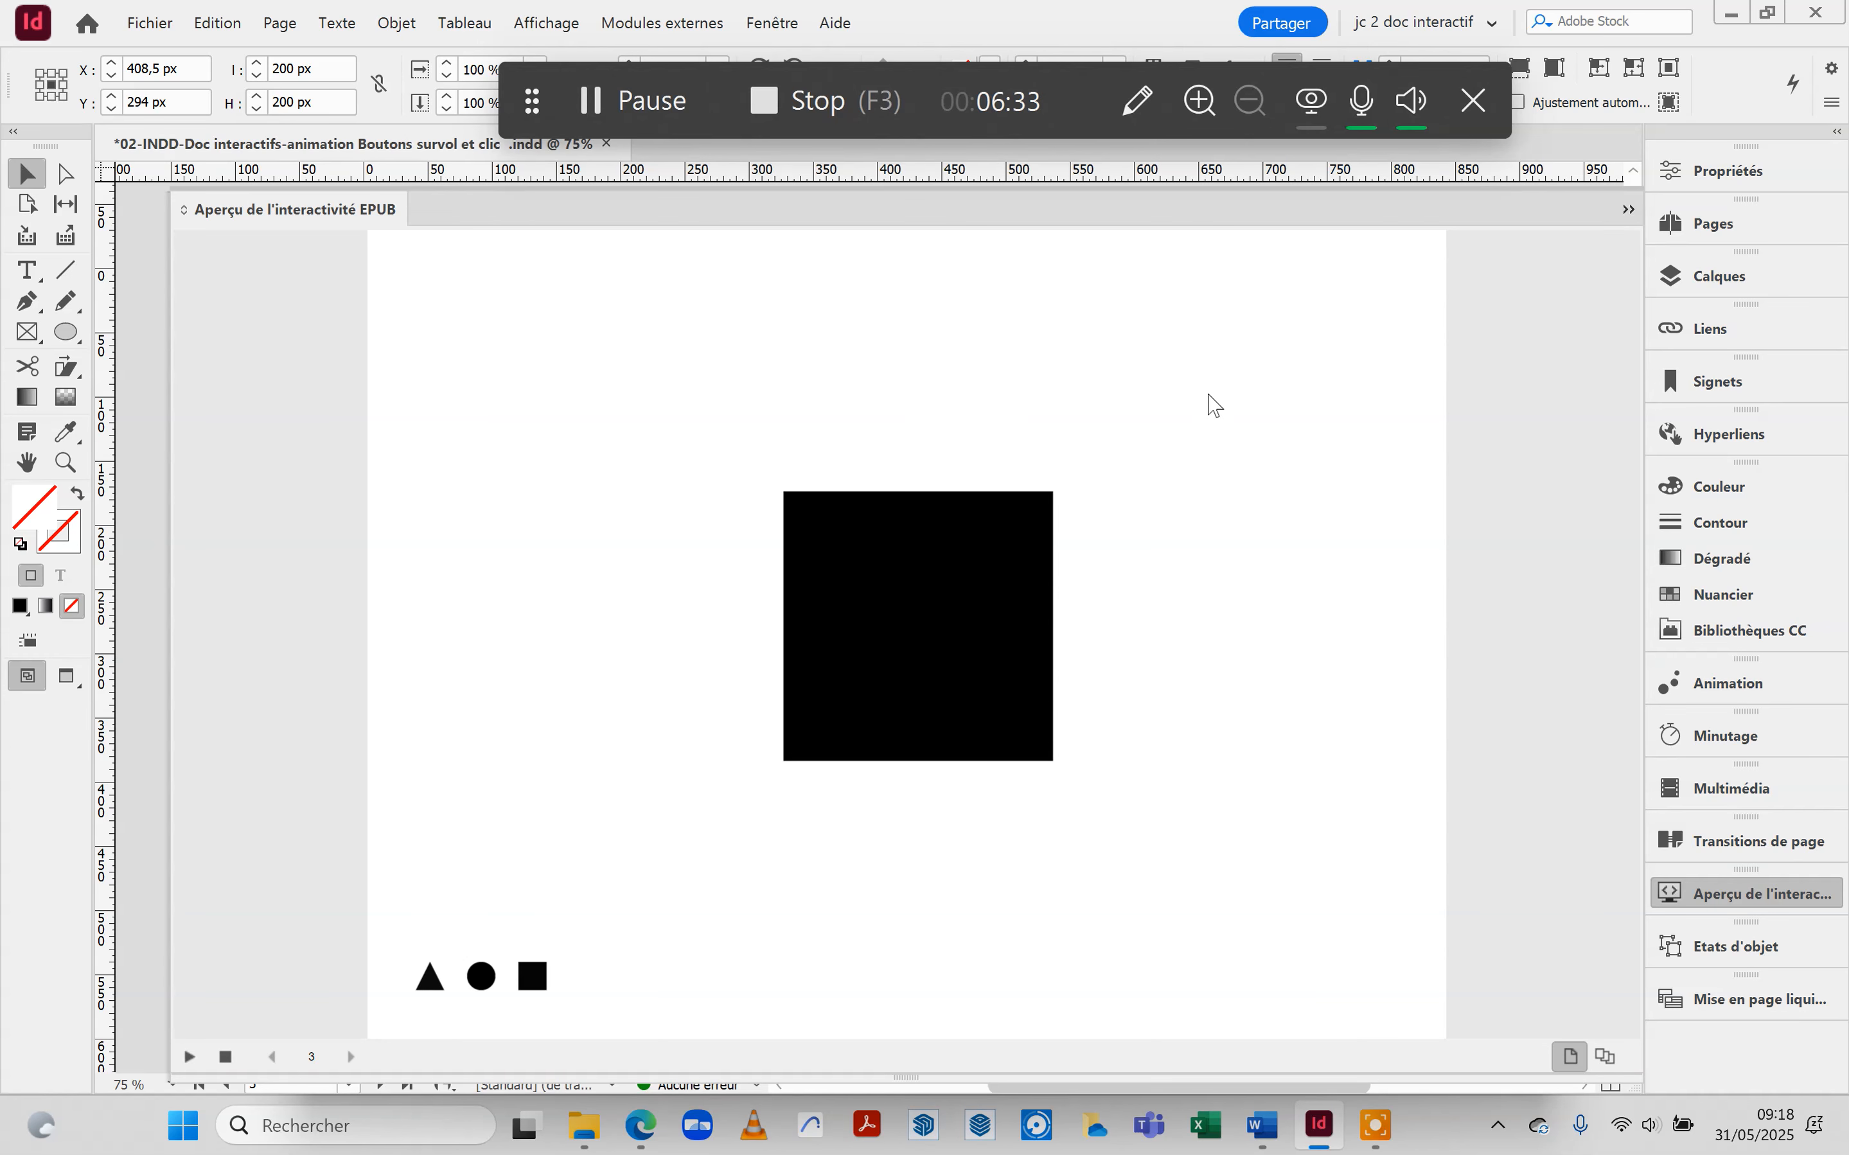
pyautogui.click(1571, 1057)
pyautogui.click(939, 637)
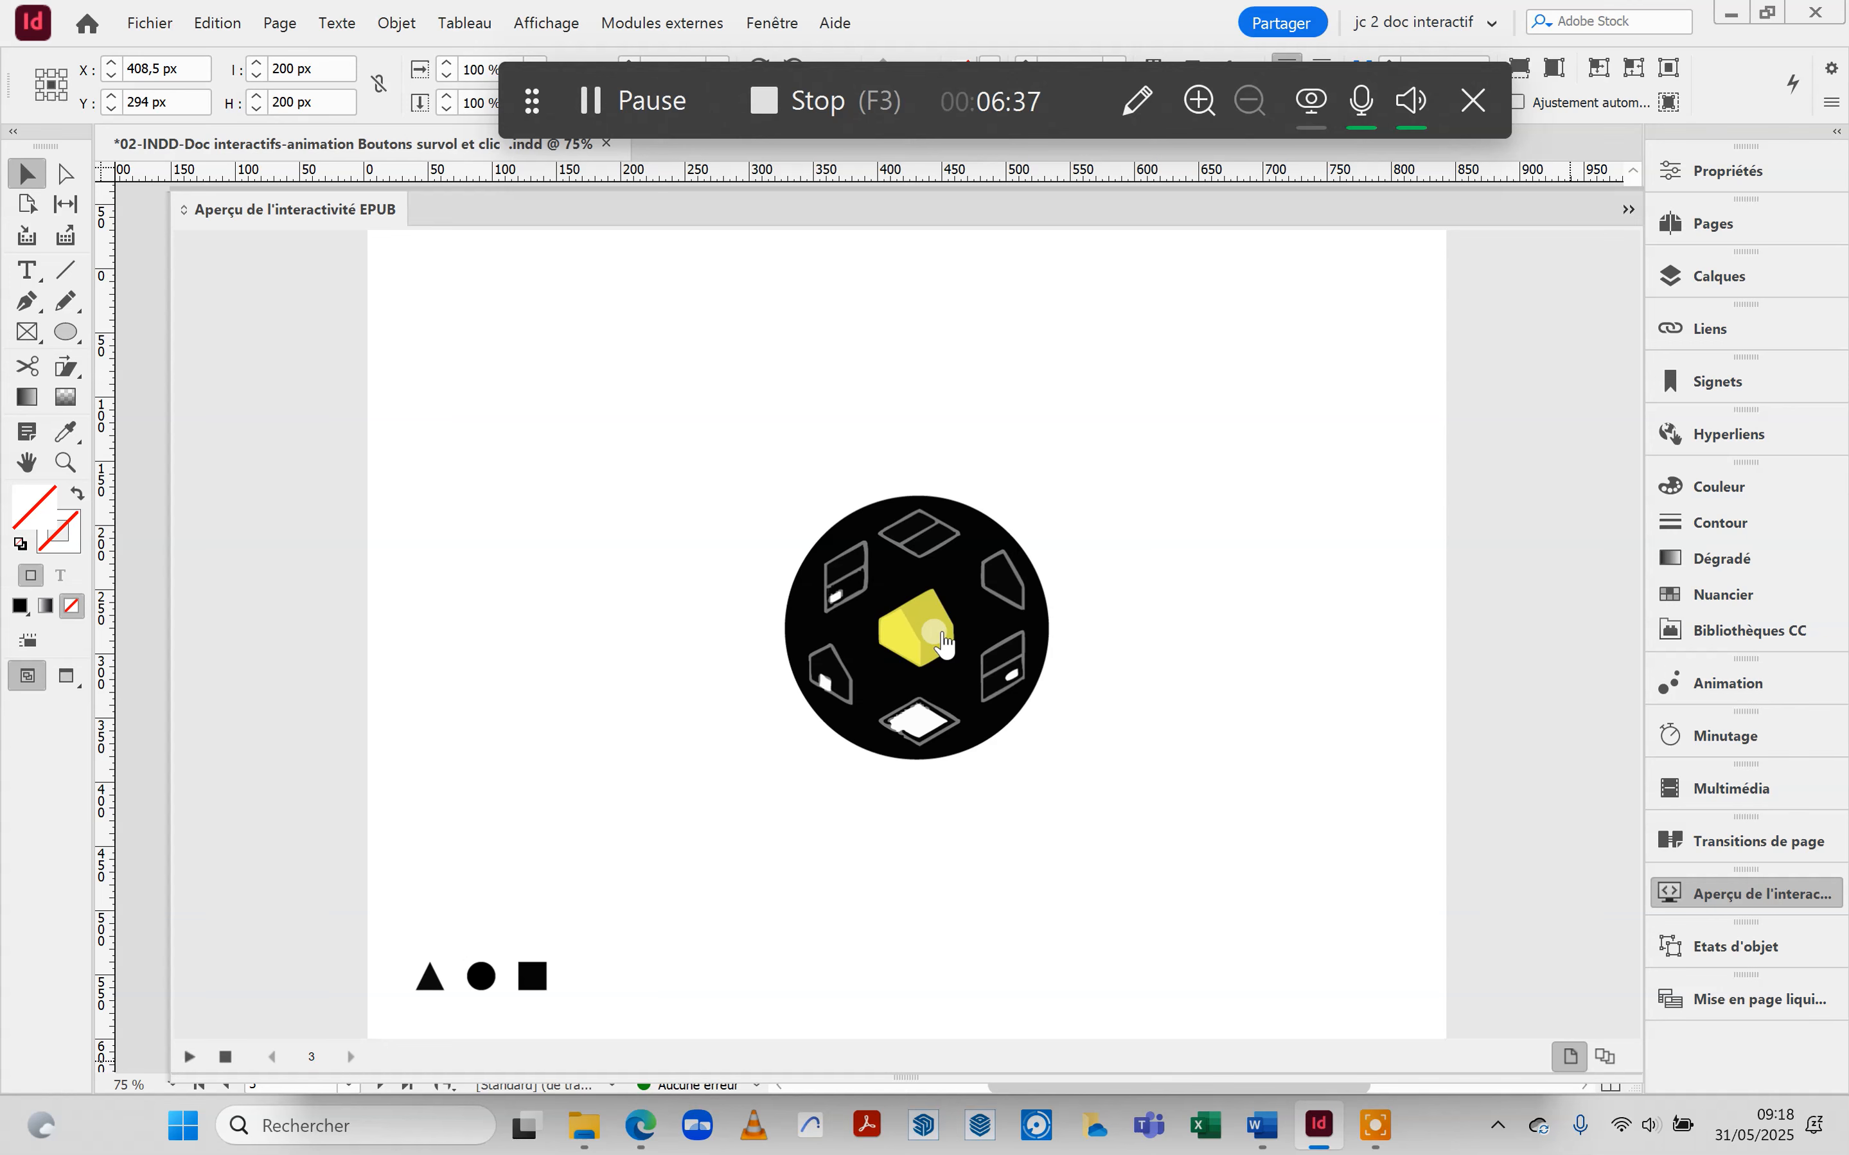
pyautogui.click(941, 631)
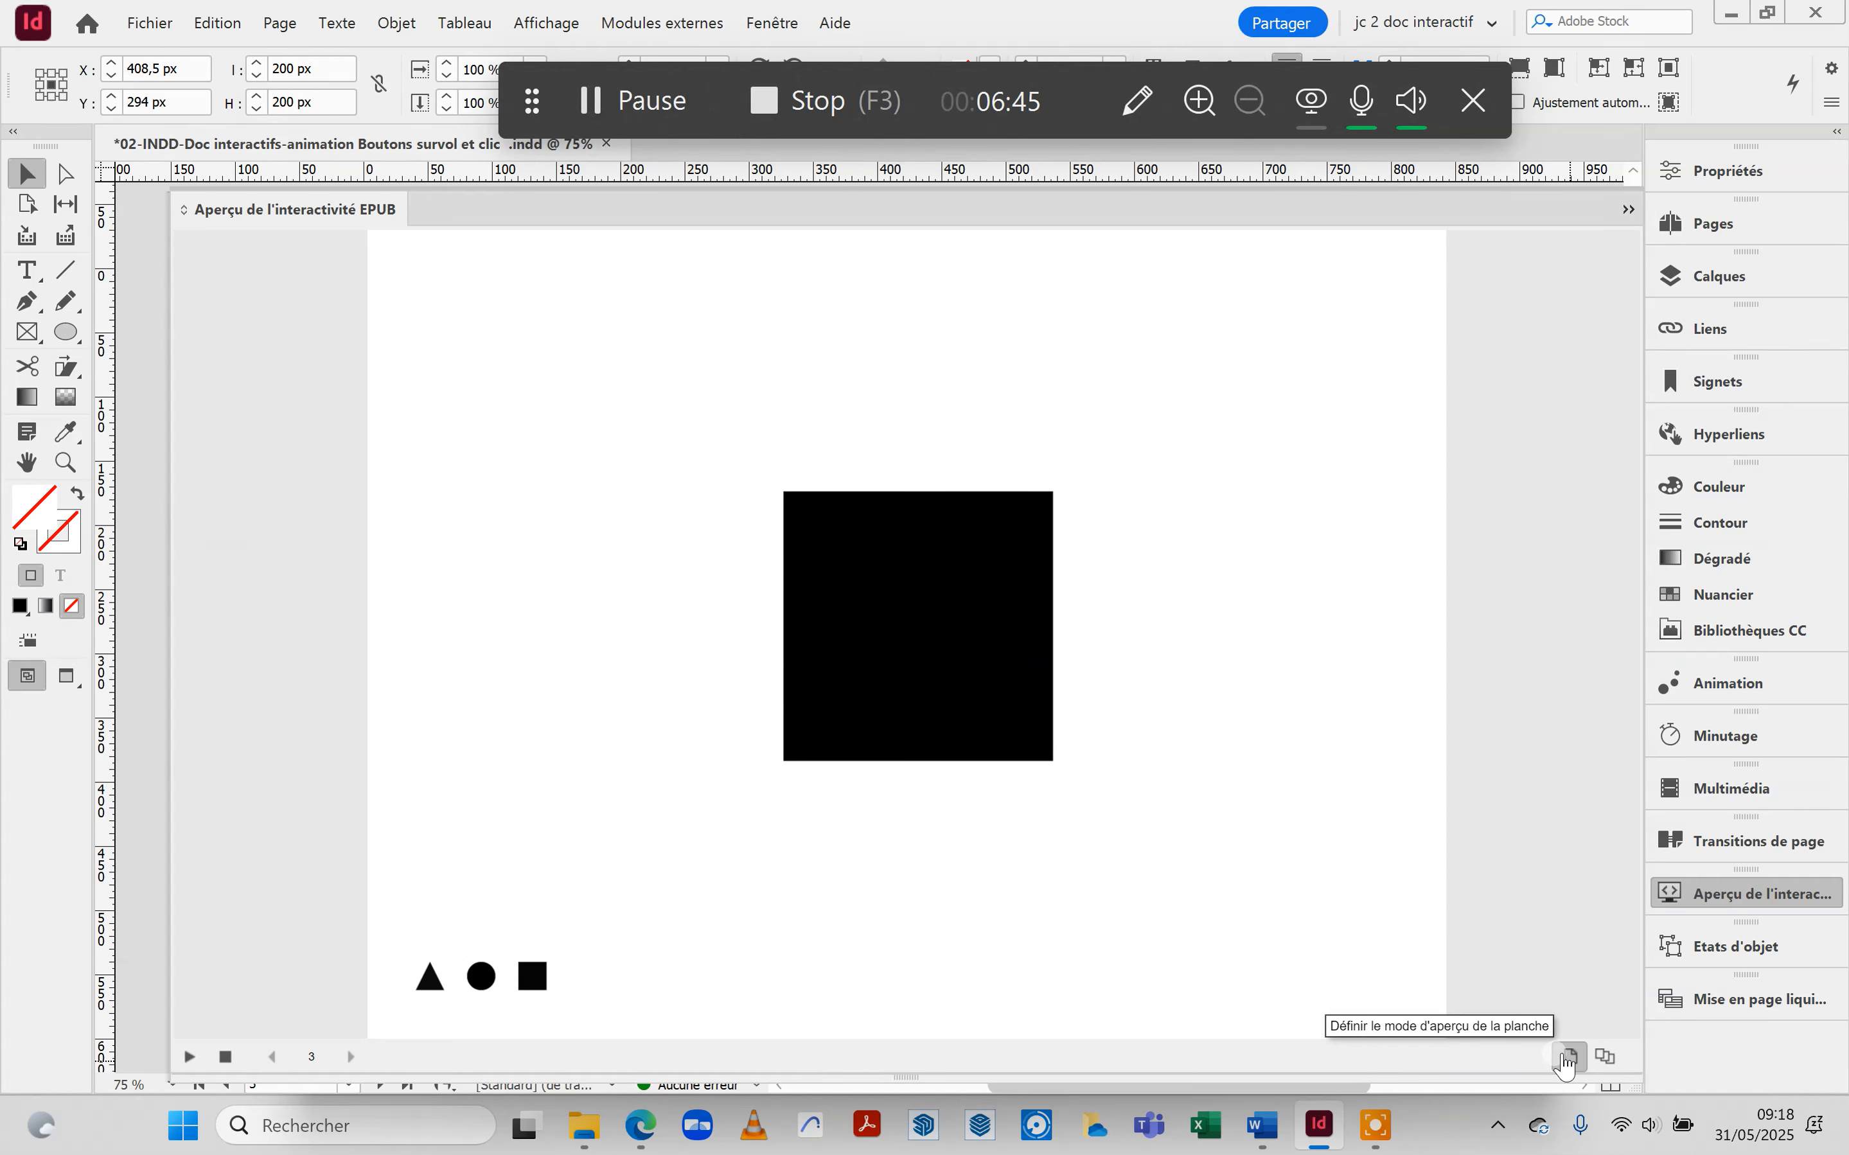
# Switch the EPUB interactivity preview to the whole document and play it from page 1.
pyautogui.click(1605, 1059)
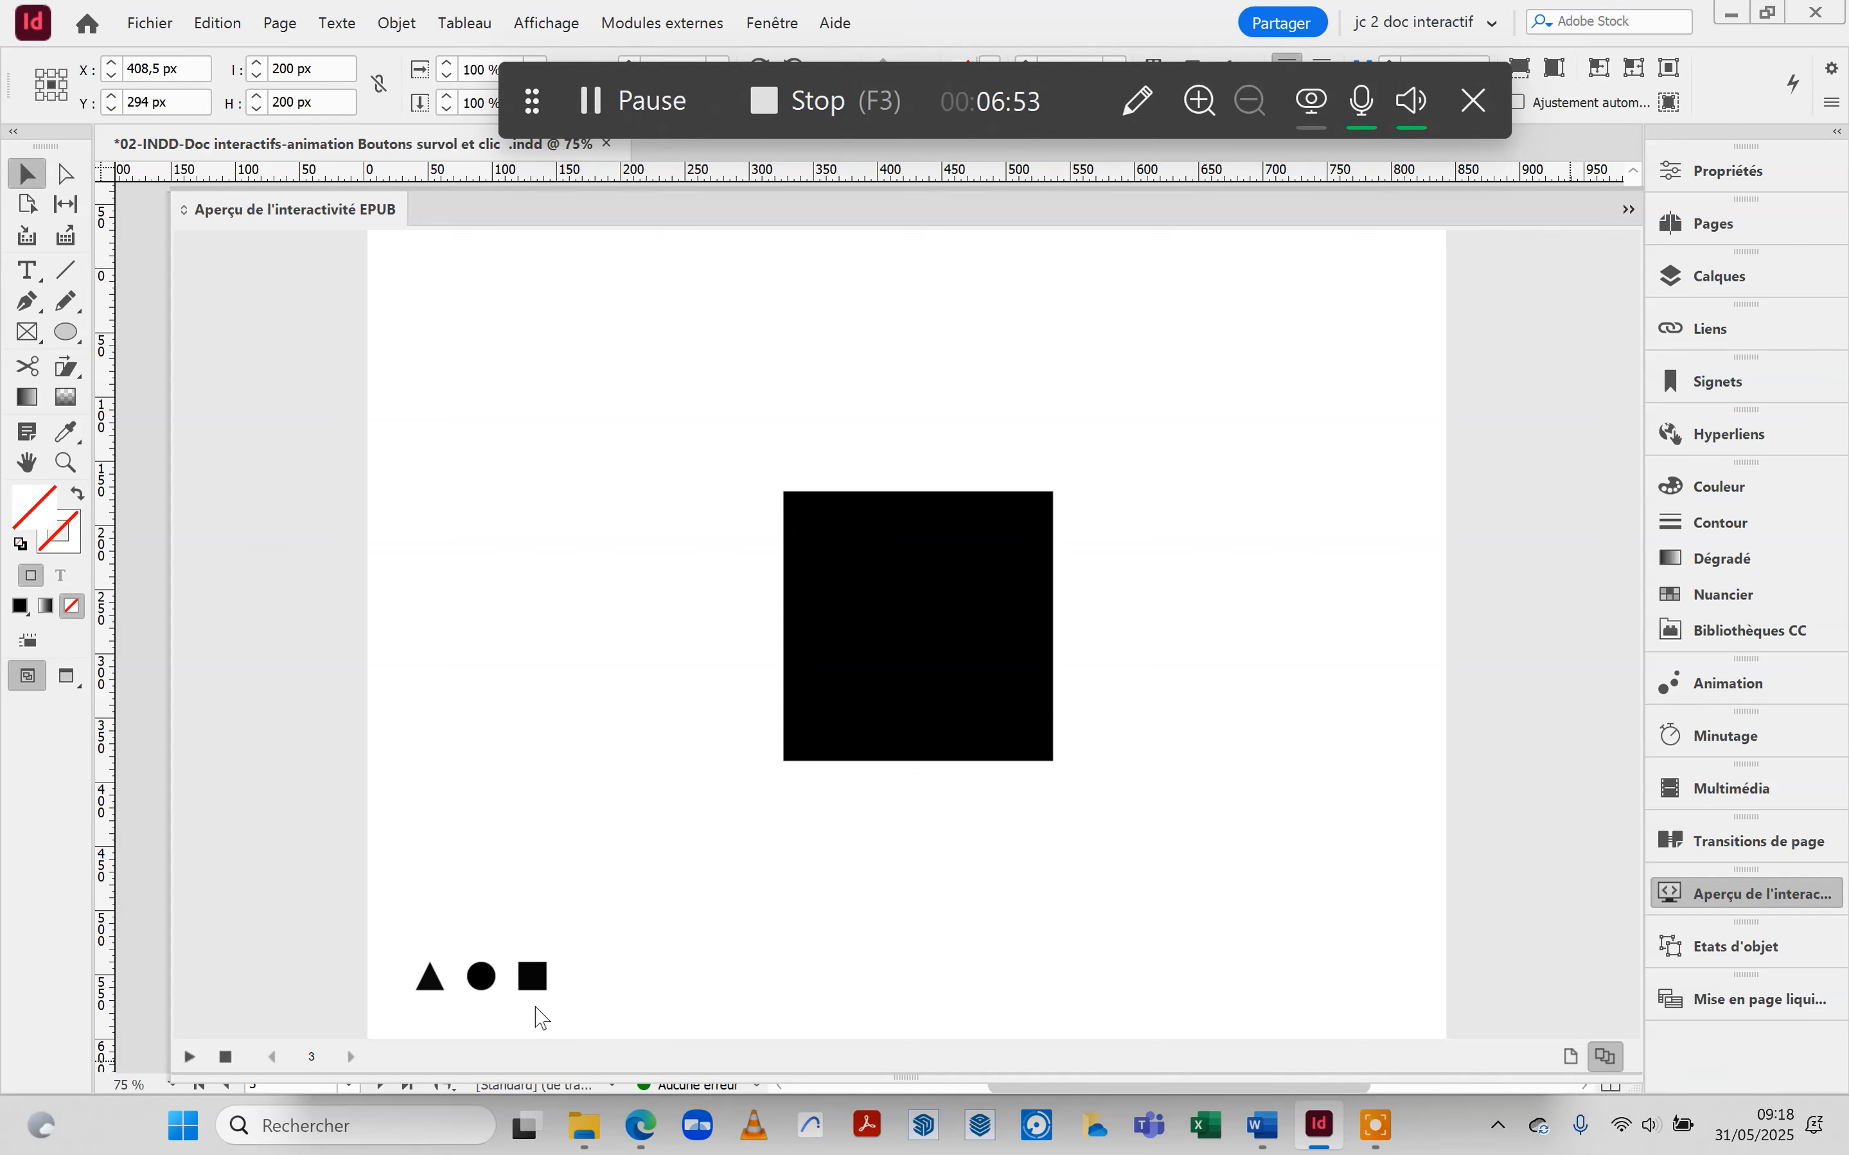
pyautogui.click(189, 1058)
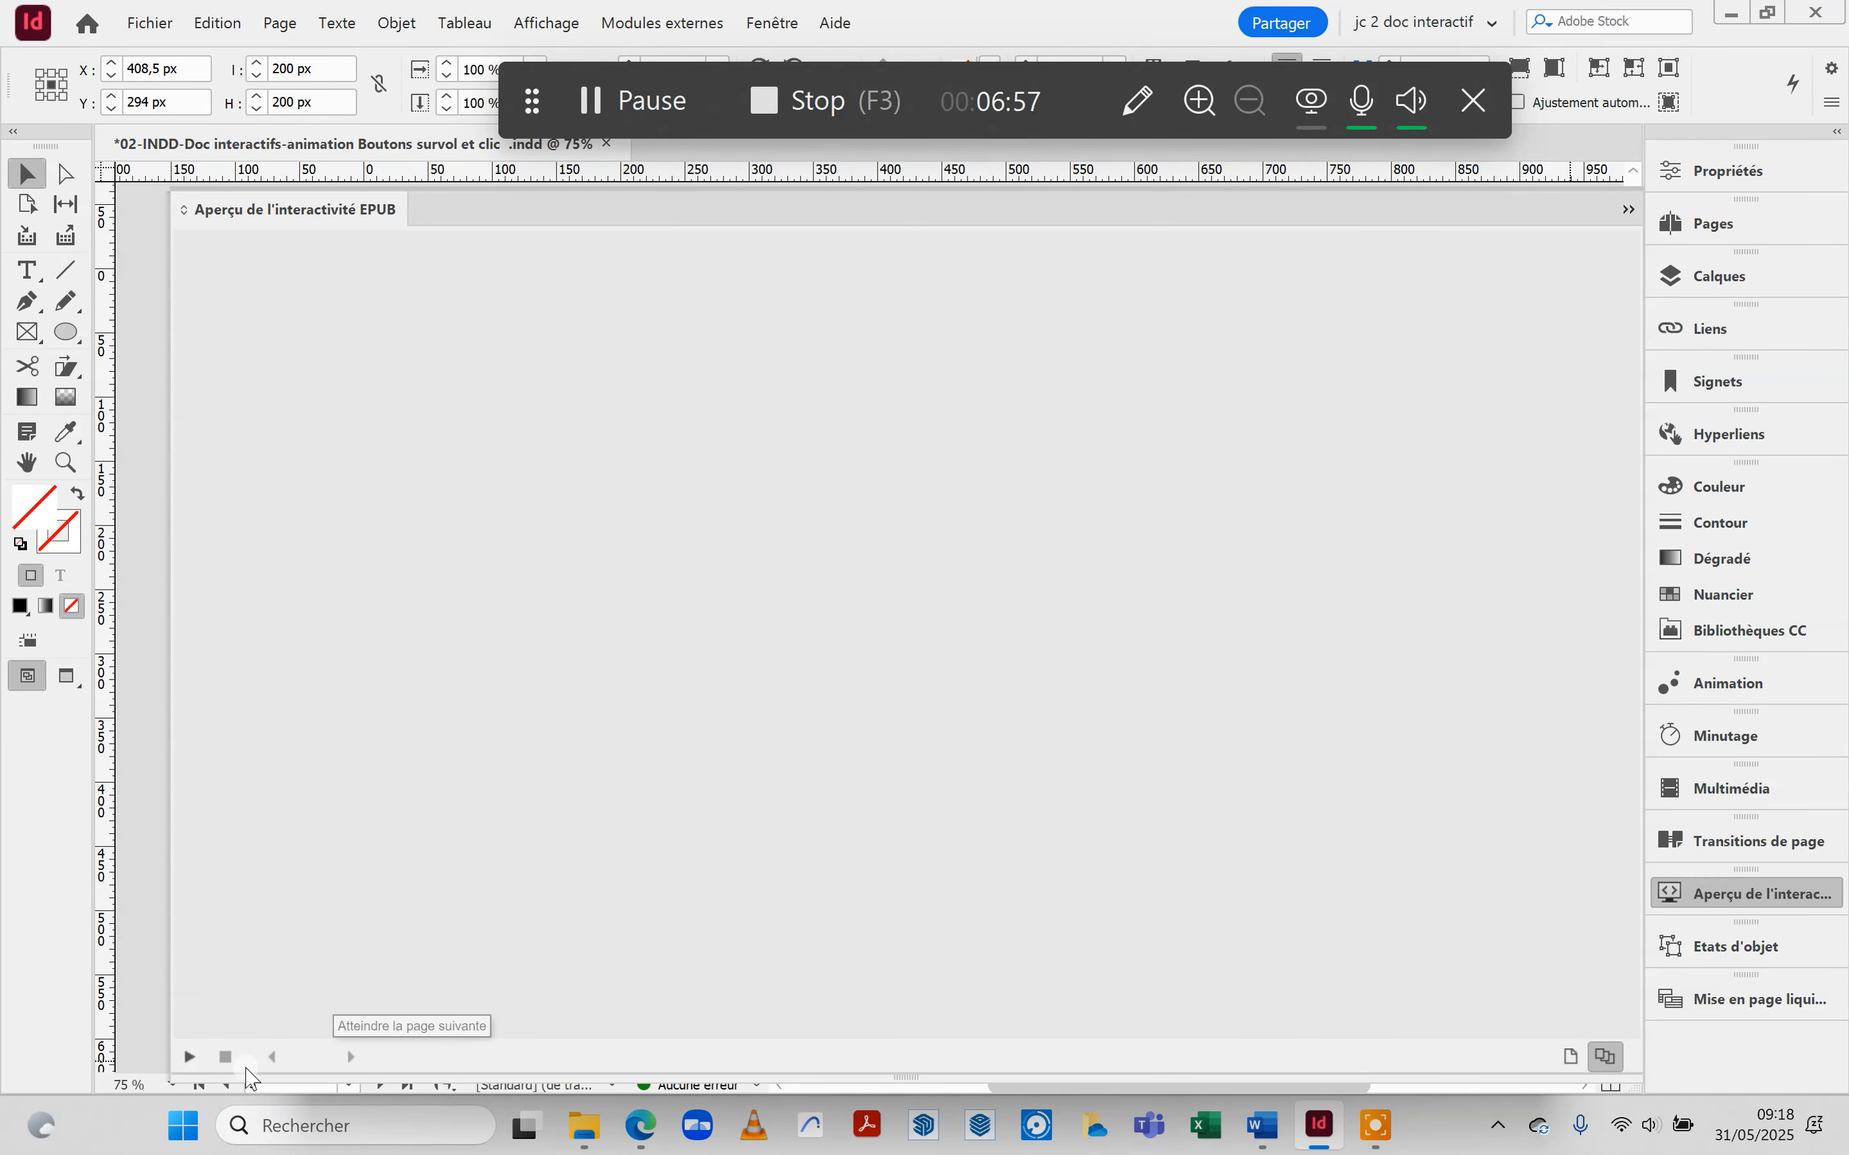
pyautogui.click(189, 1058)
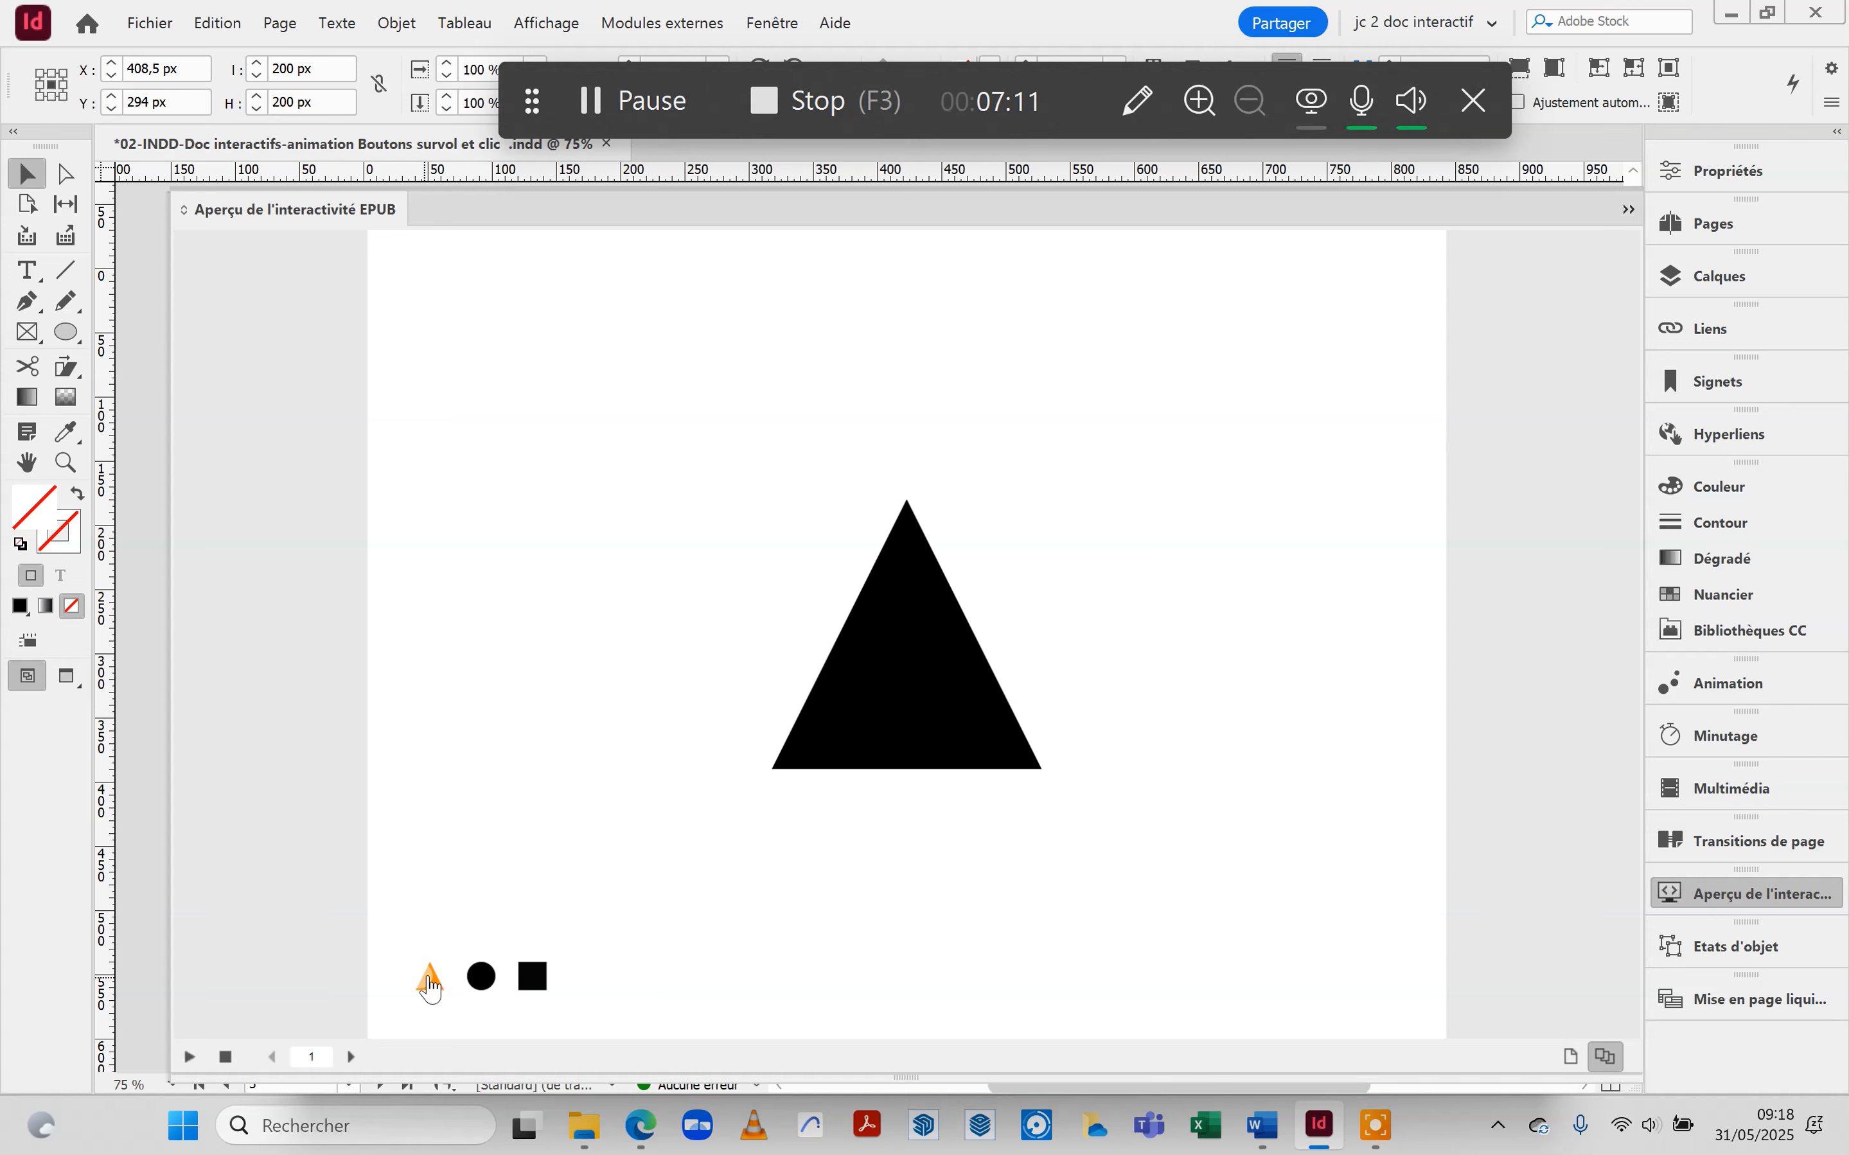
# Test the small circle and square navigation buttons in the preview, and the large square button on page 3.
pyautogui.click(481, 979)
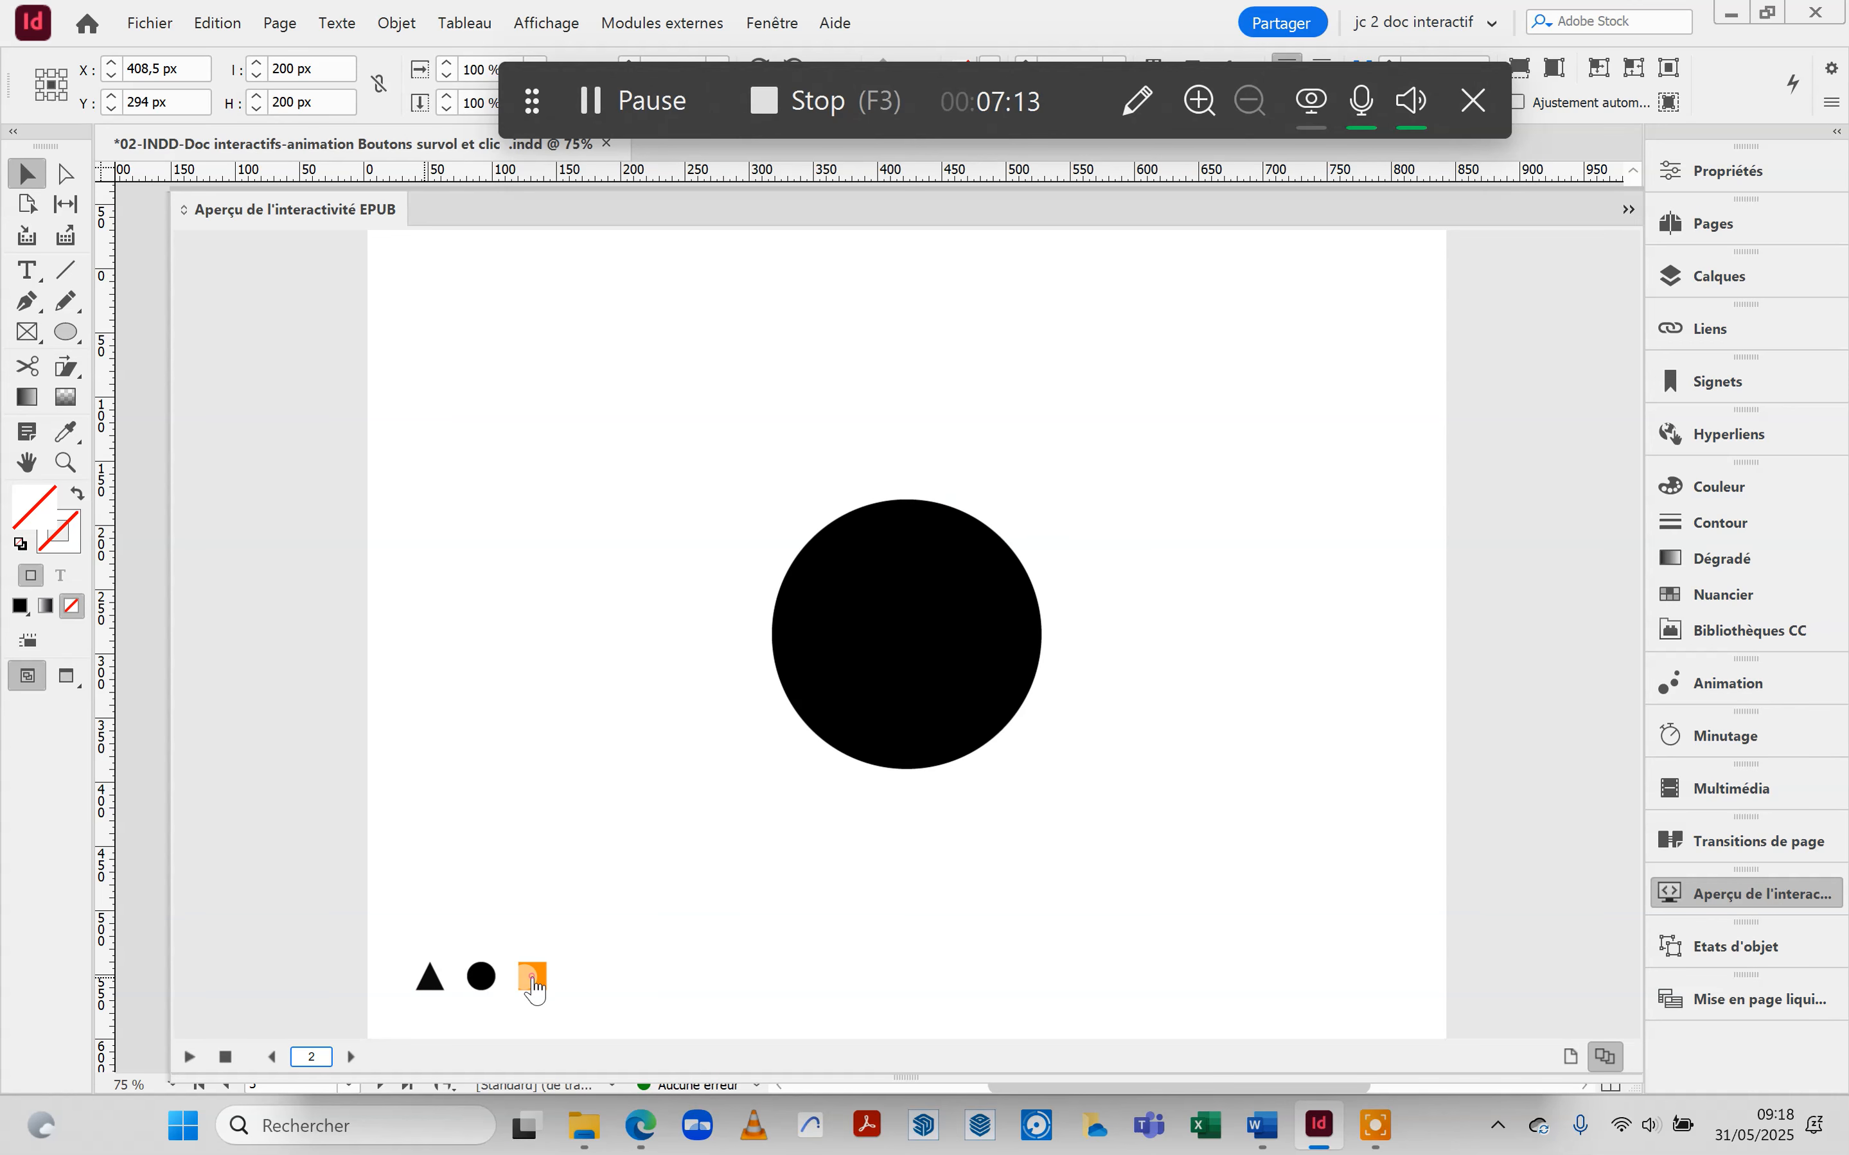
pyautogui.click(533, 981)
pyautogui.click(532, 985)
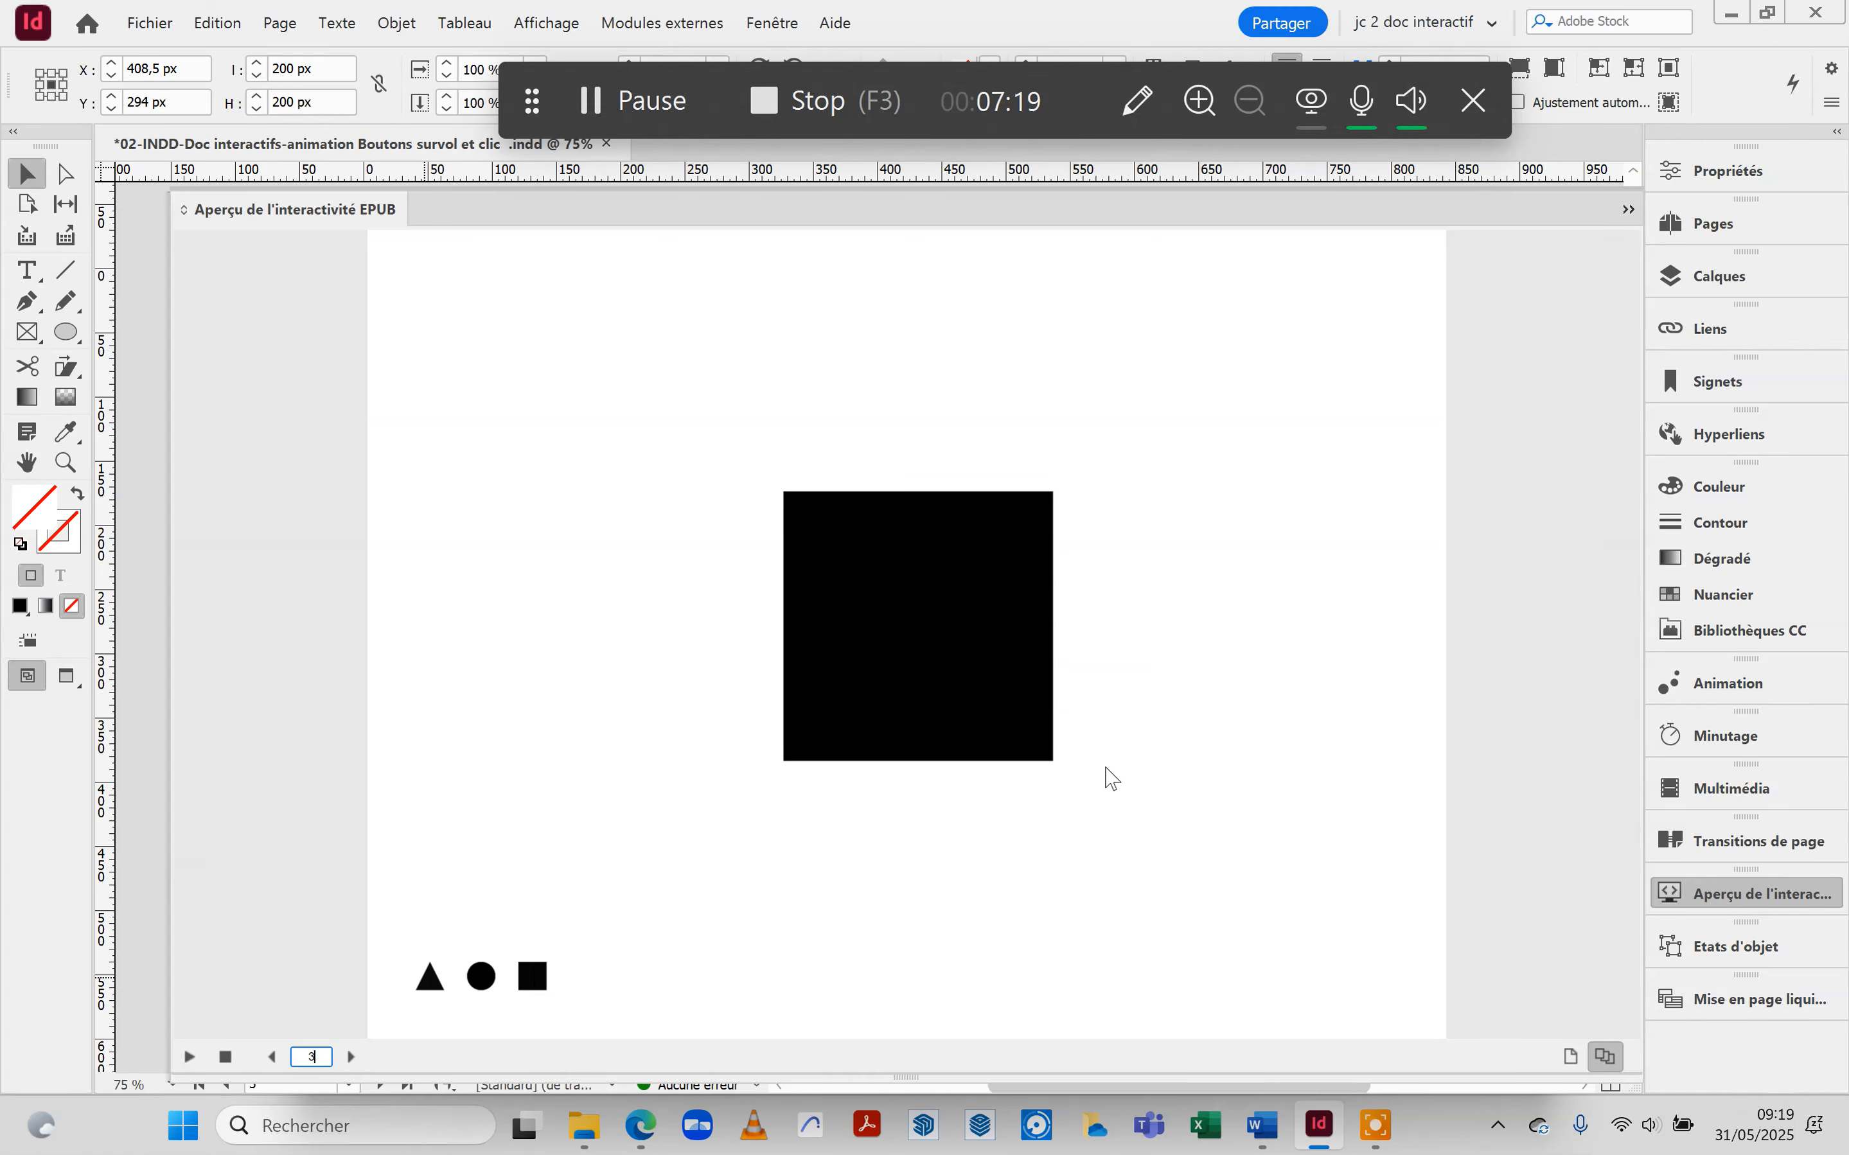
pyautogui.click(982, 643)
pyautogui.click(983, 645)
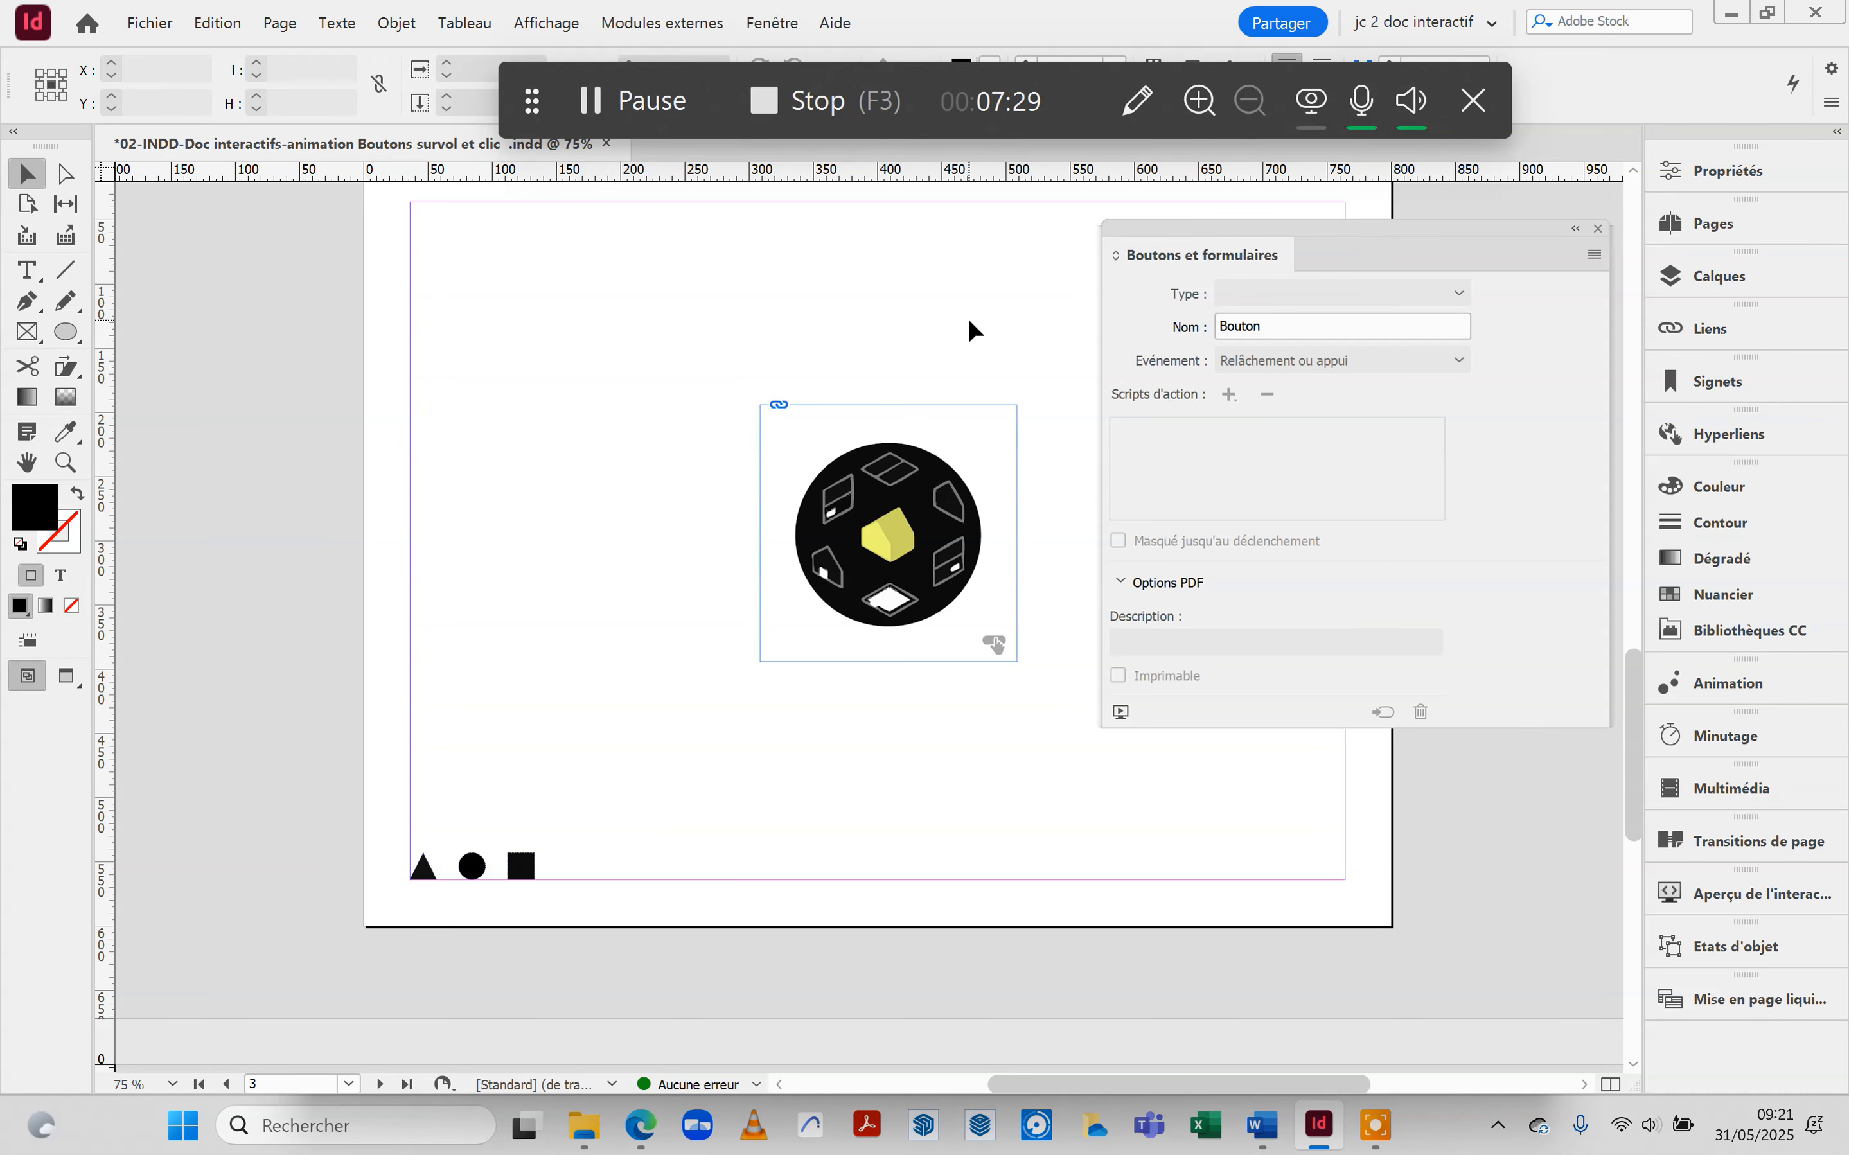
# Create a bookmark named étape 1 for the Etape 1 text frame on page 4.
pyautogui.scroll(-5, 984, 348)
pyautogui.scroll(-4, 993, 458)
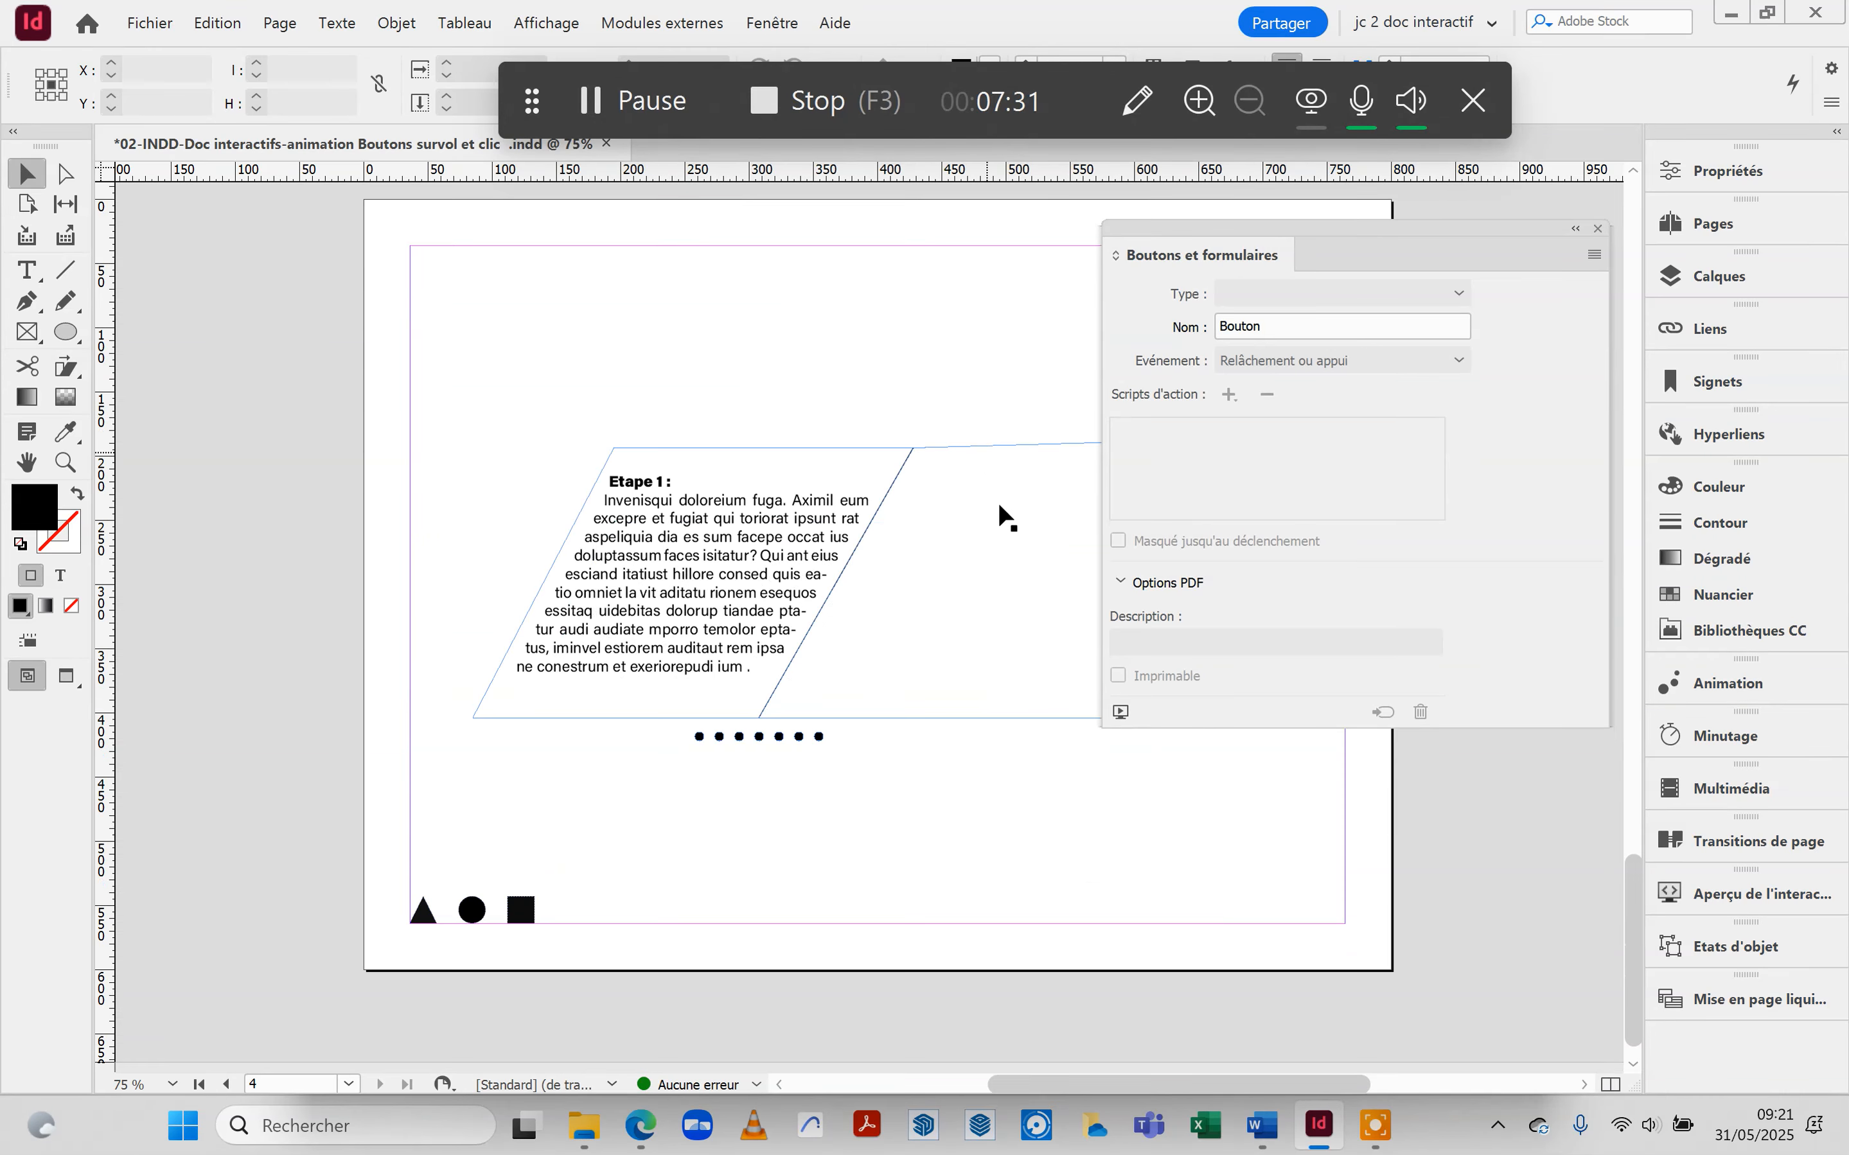
pyautogui.scroll(10, 950, 566)
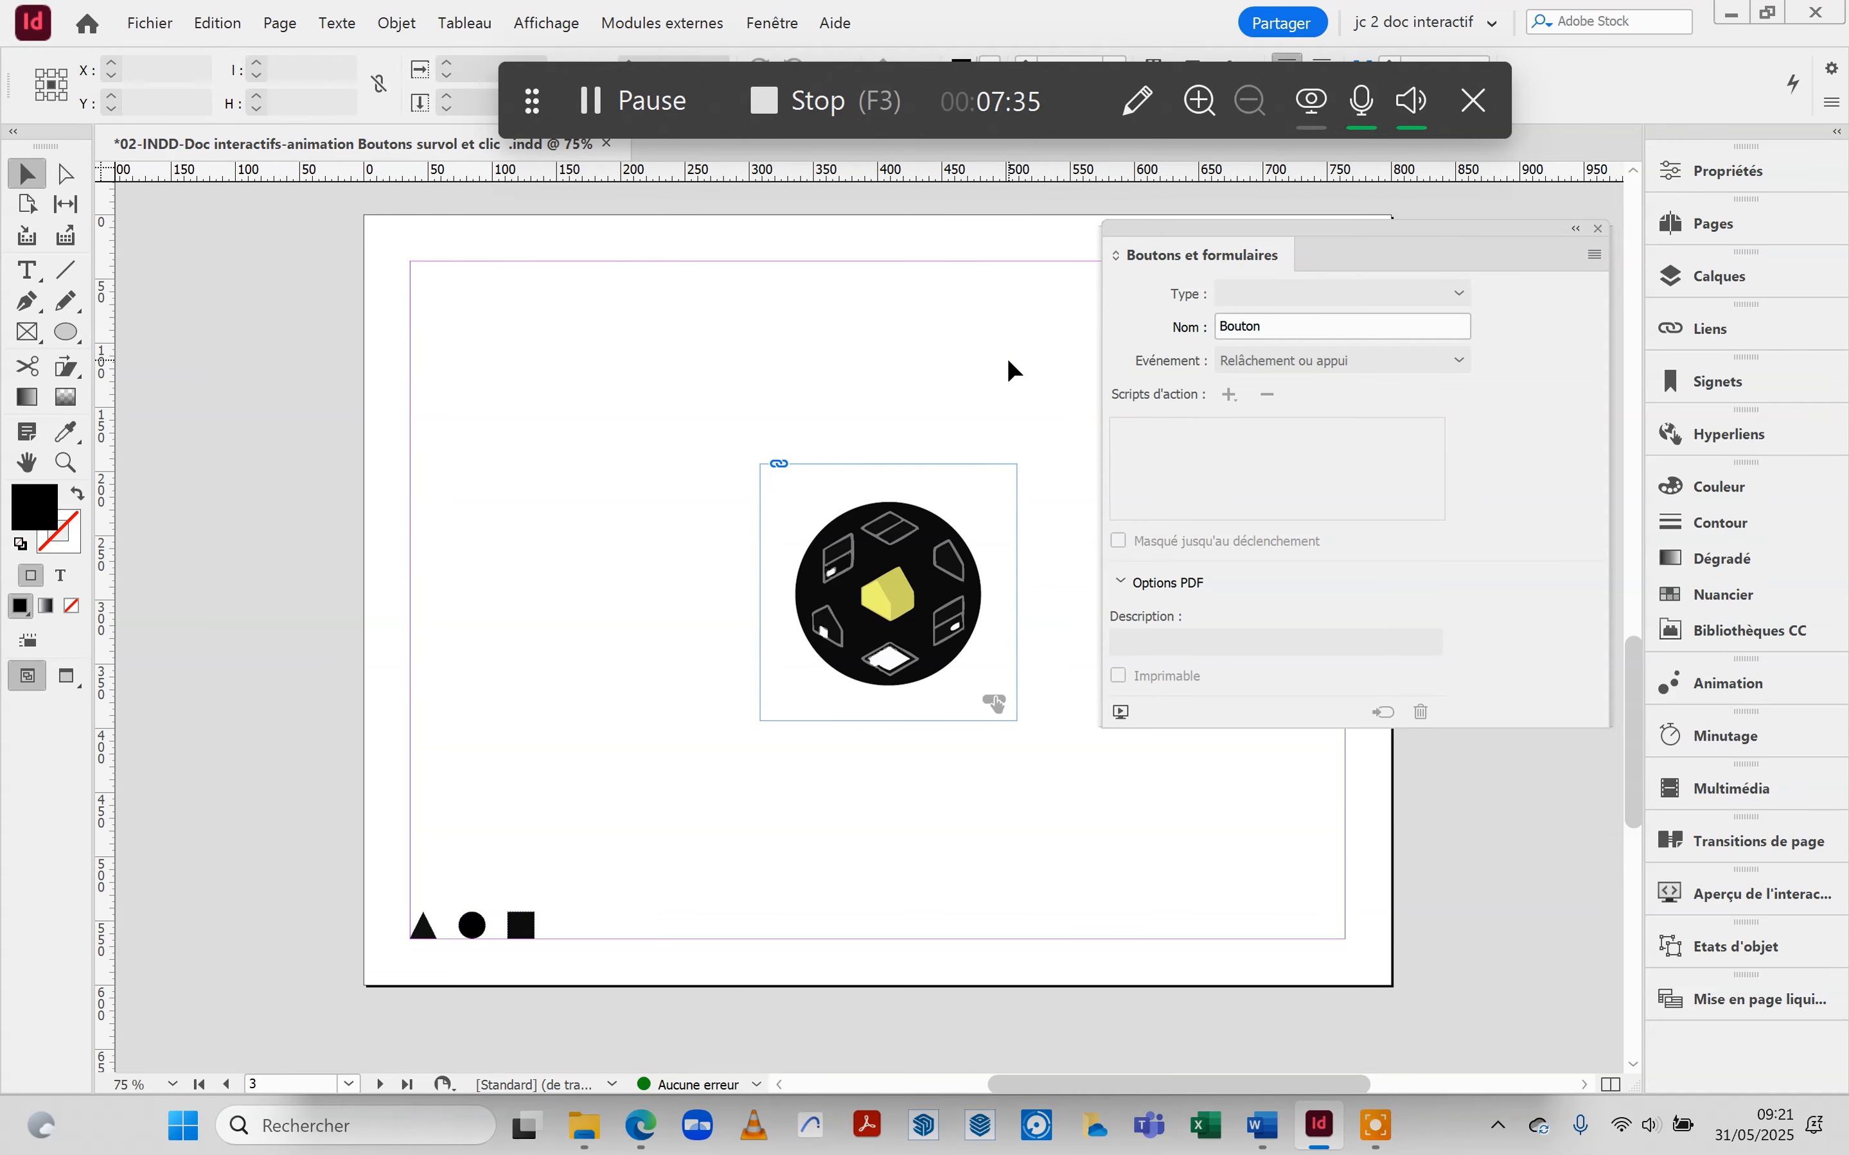
pyautogui.scroll(-8, 1006, 359)
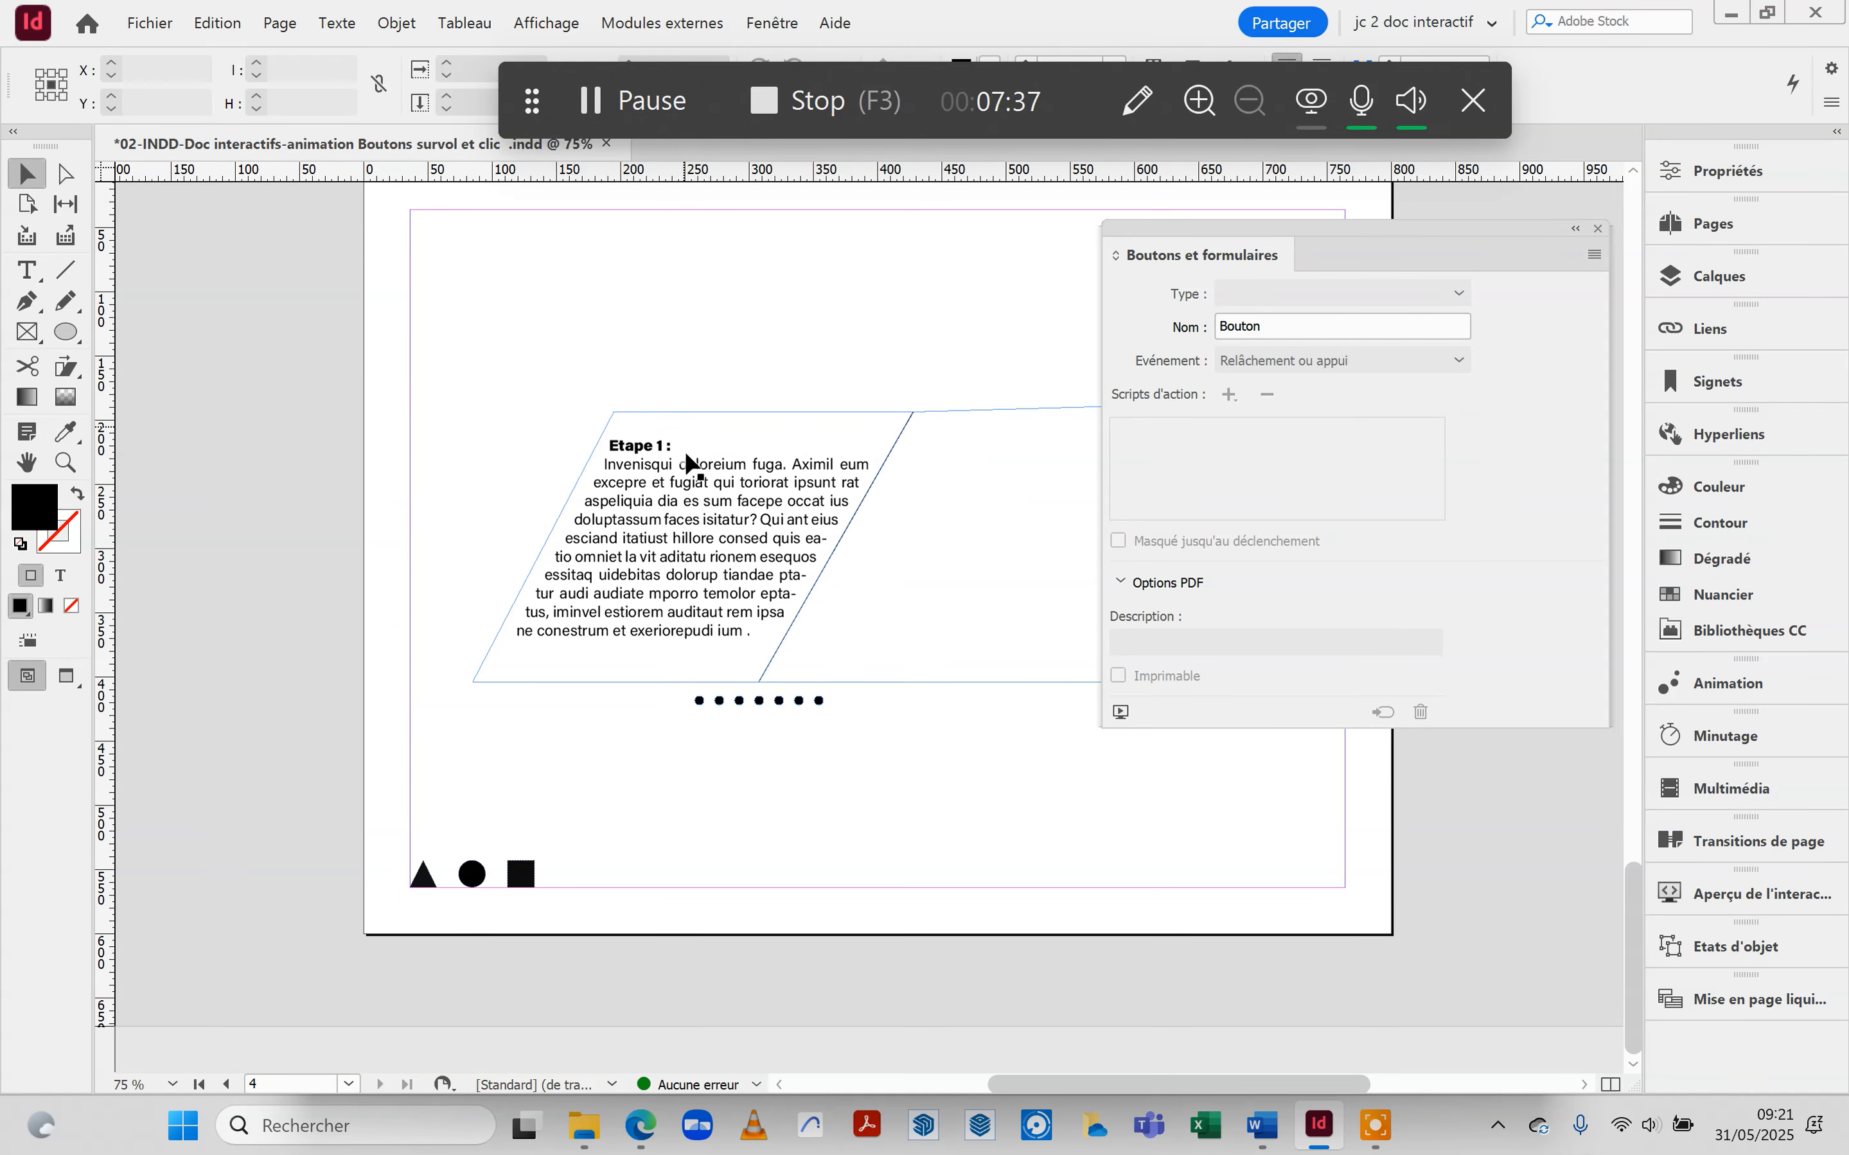
pyautogui.click(688, 473)
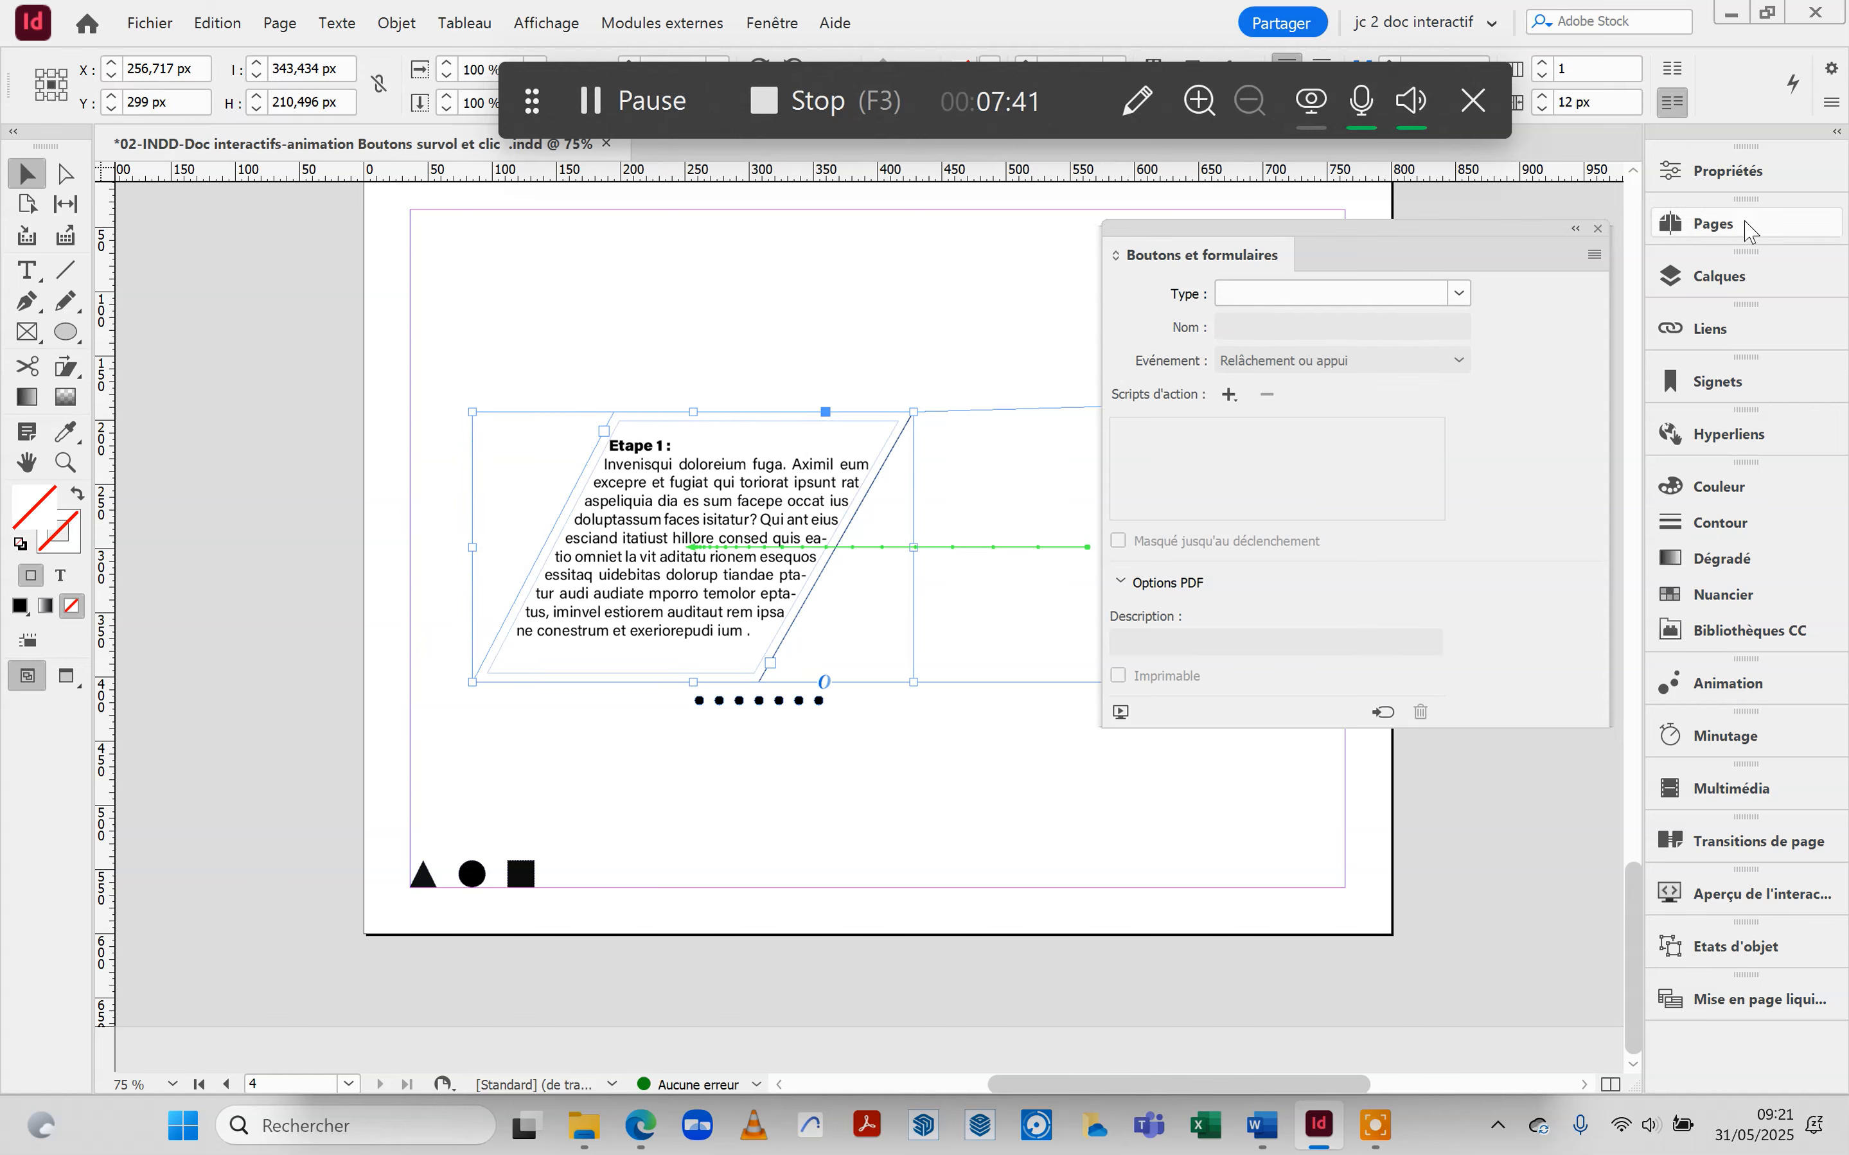
pyautogui.click(1722, 386)
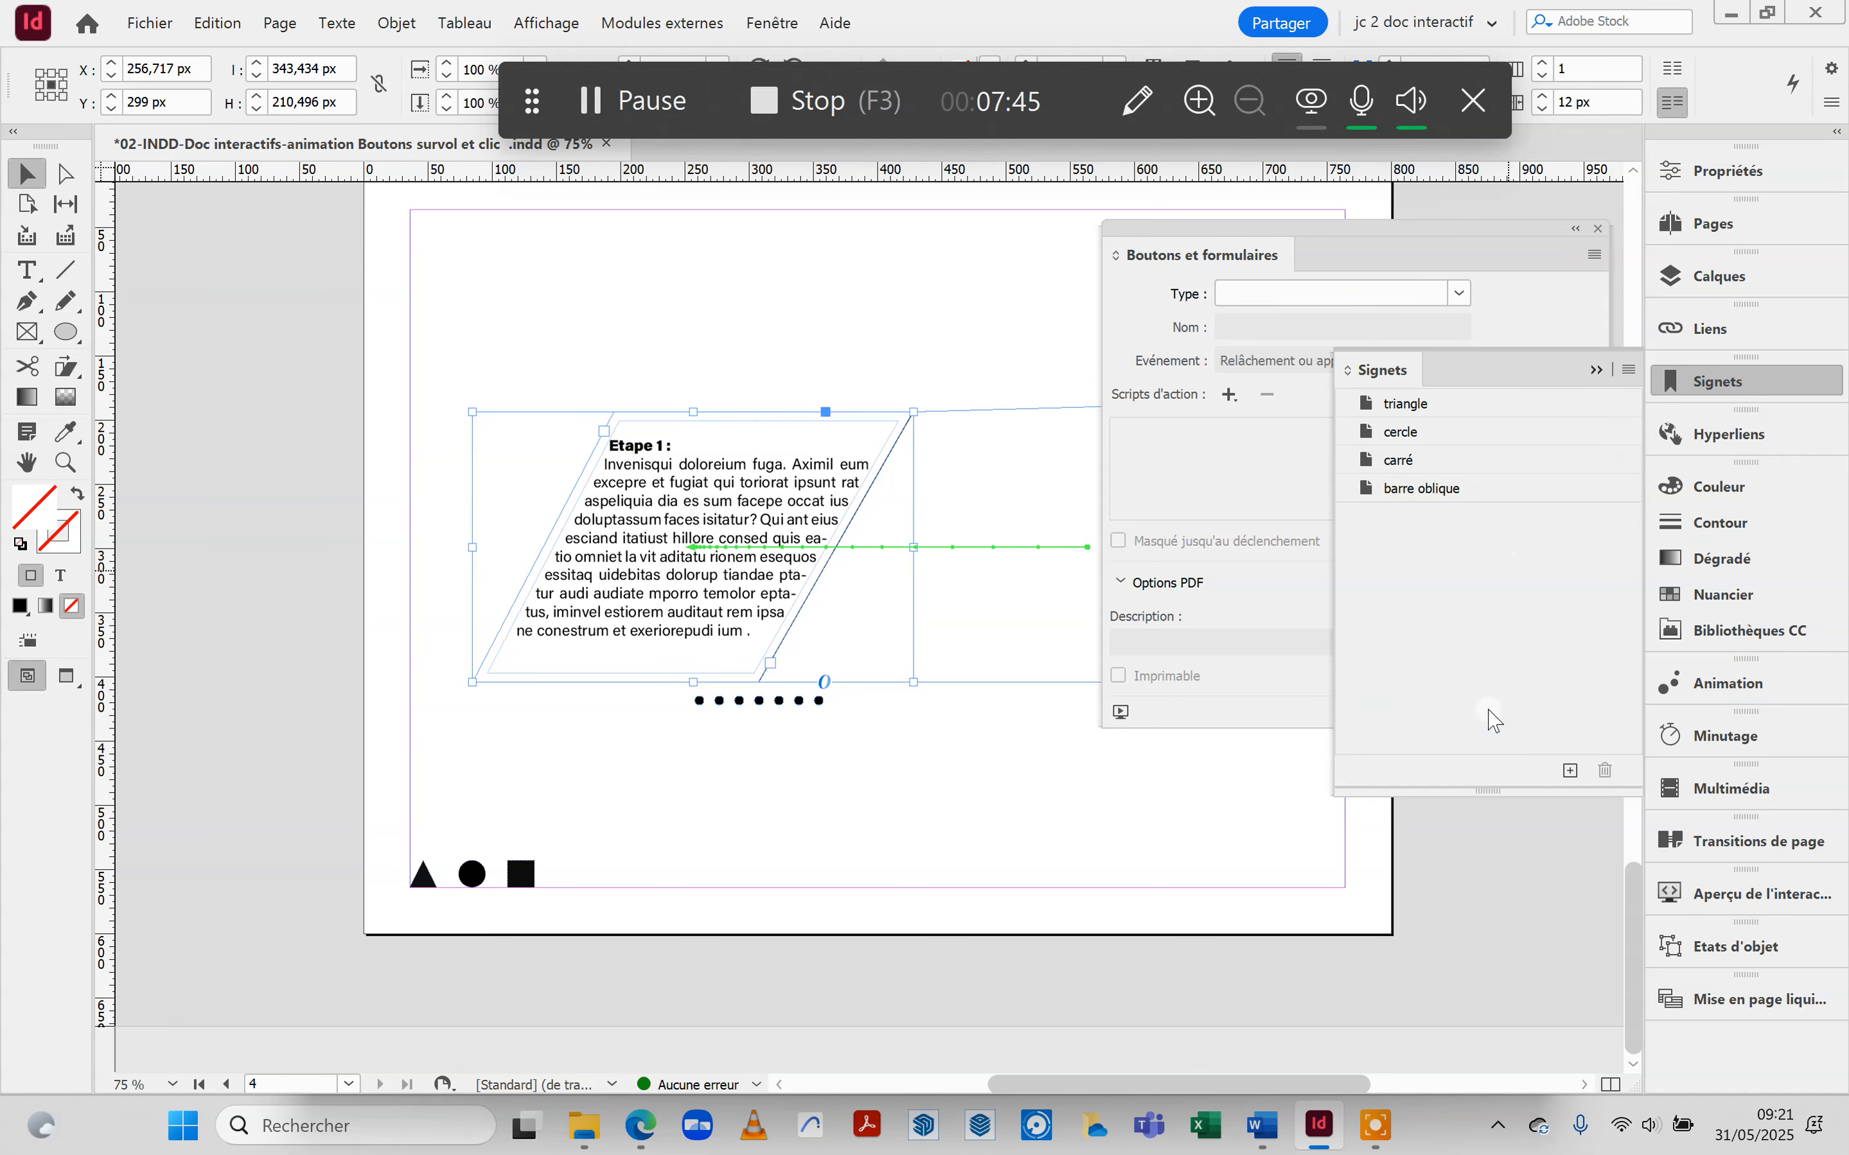
pyautogui.click(1570, 771)
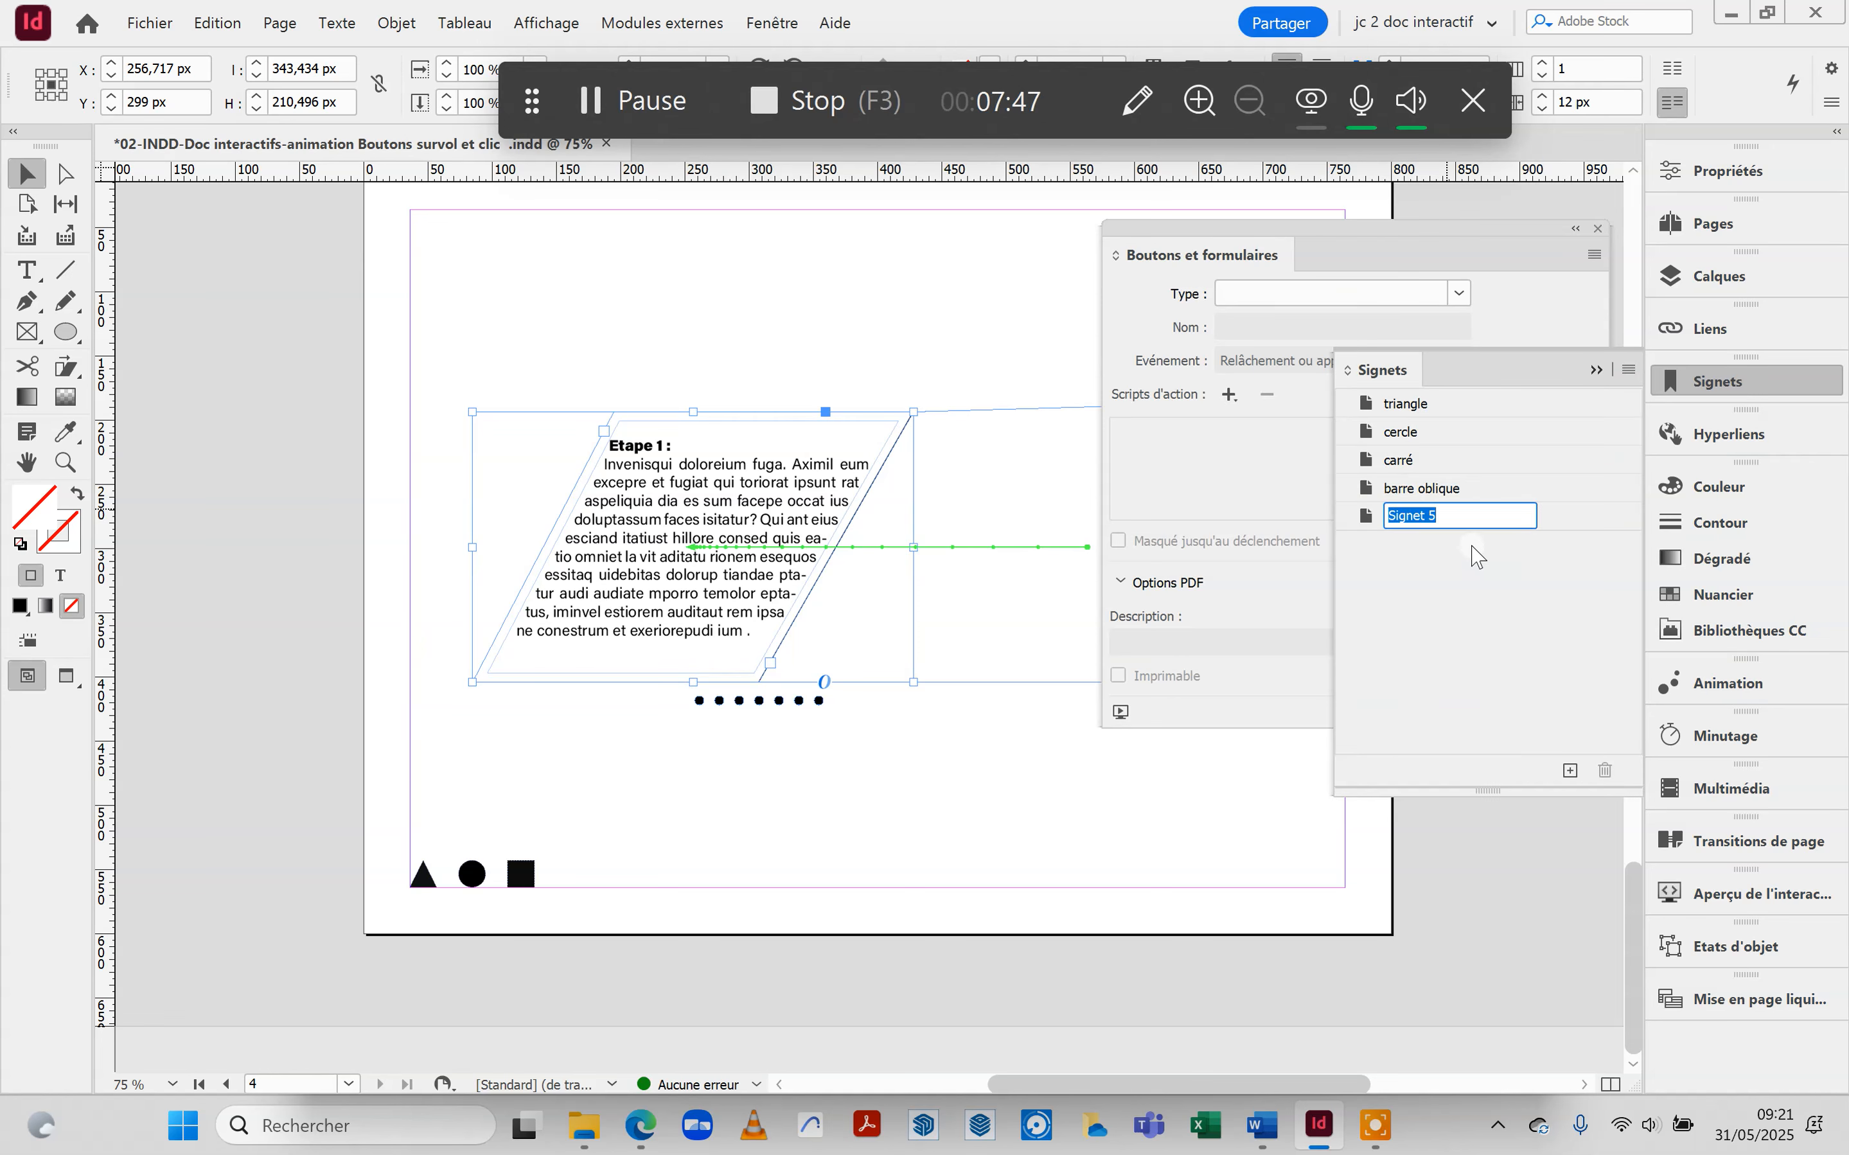
pyautogui.write('é')
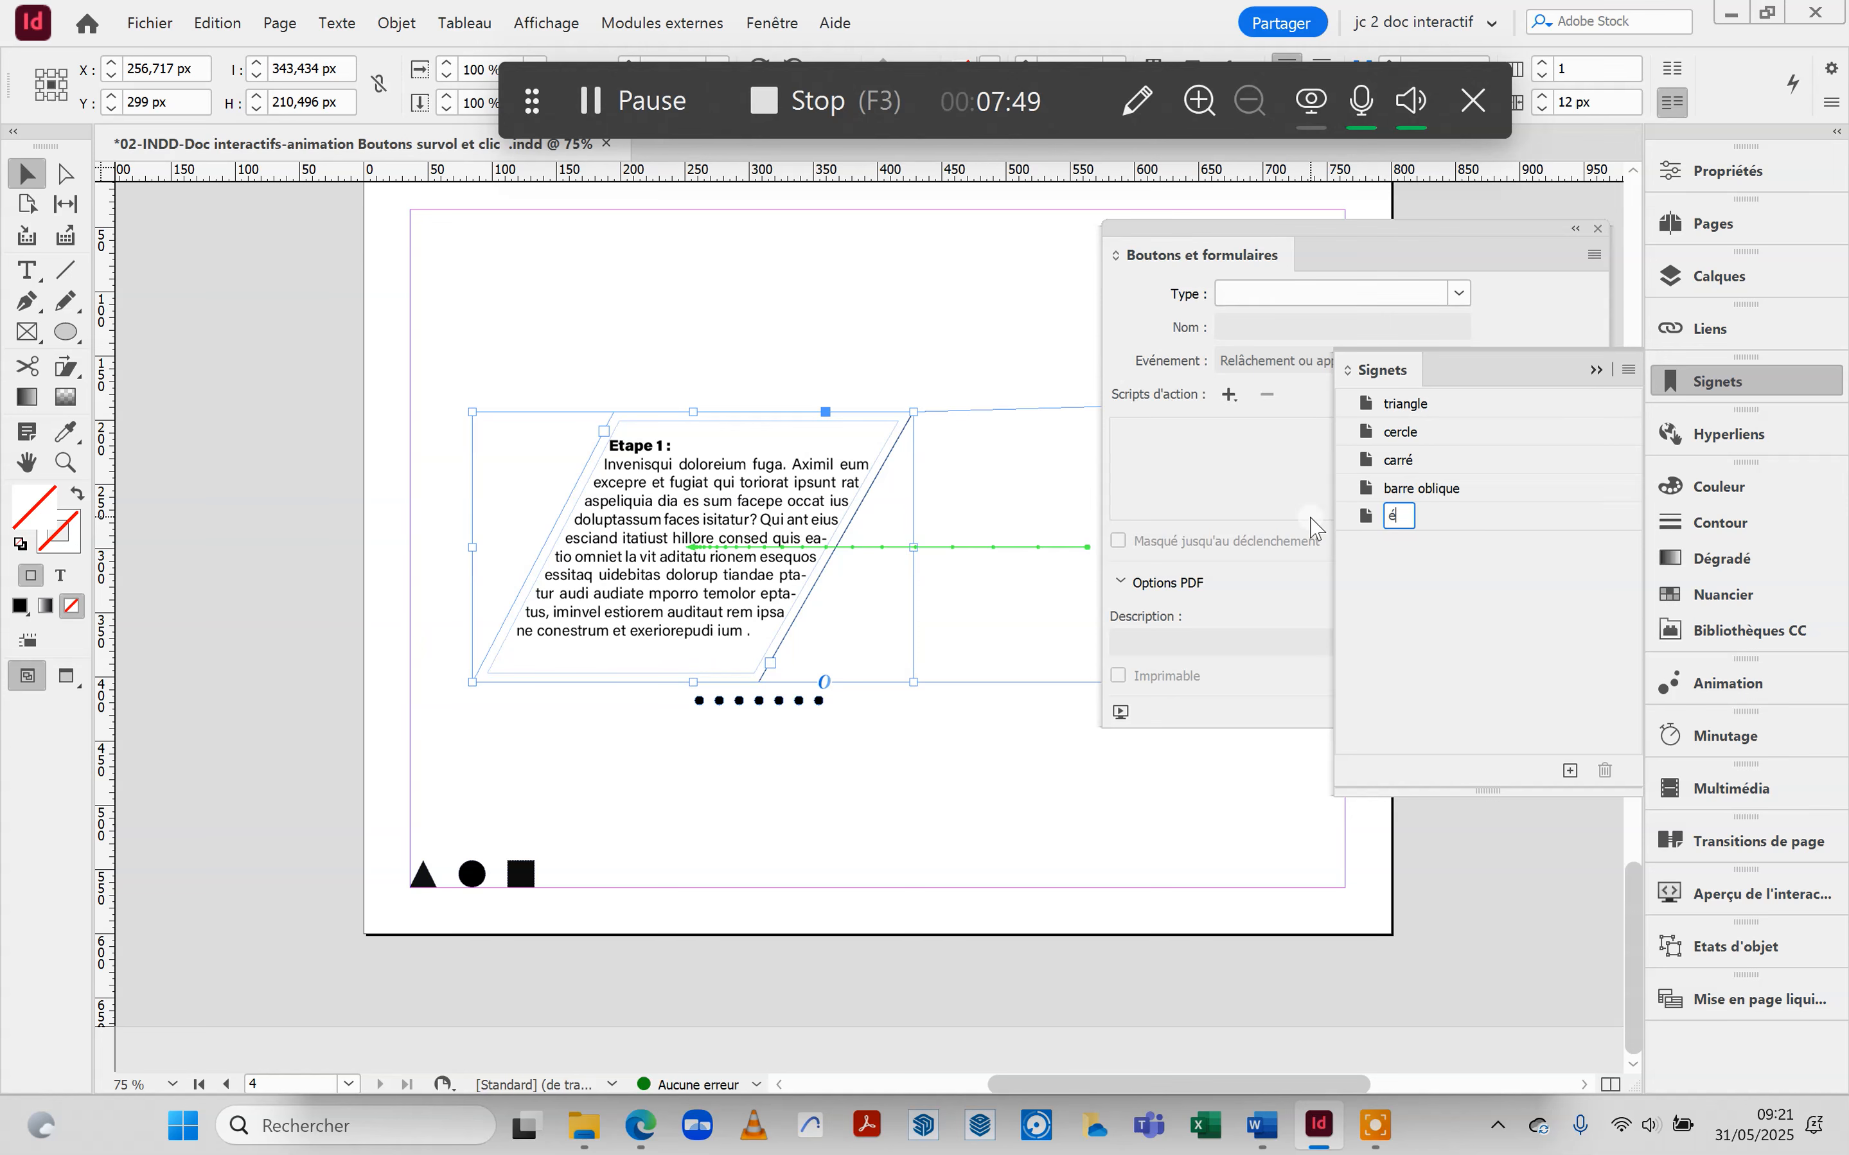
pyautogui.write('tape 1')
pyautogui.click(1501, 601)
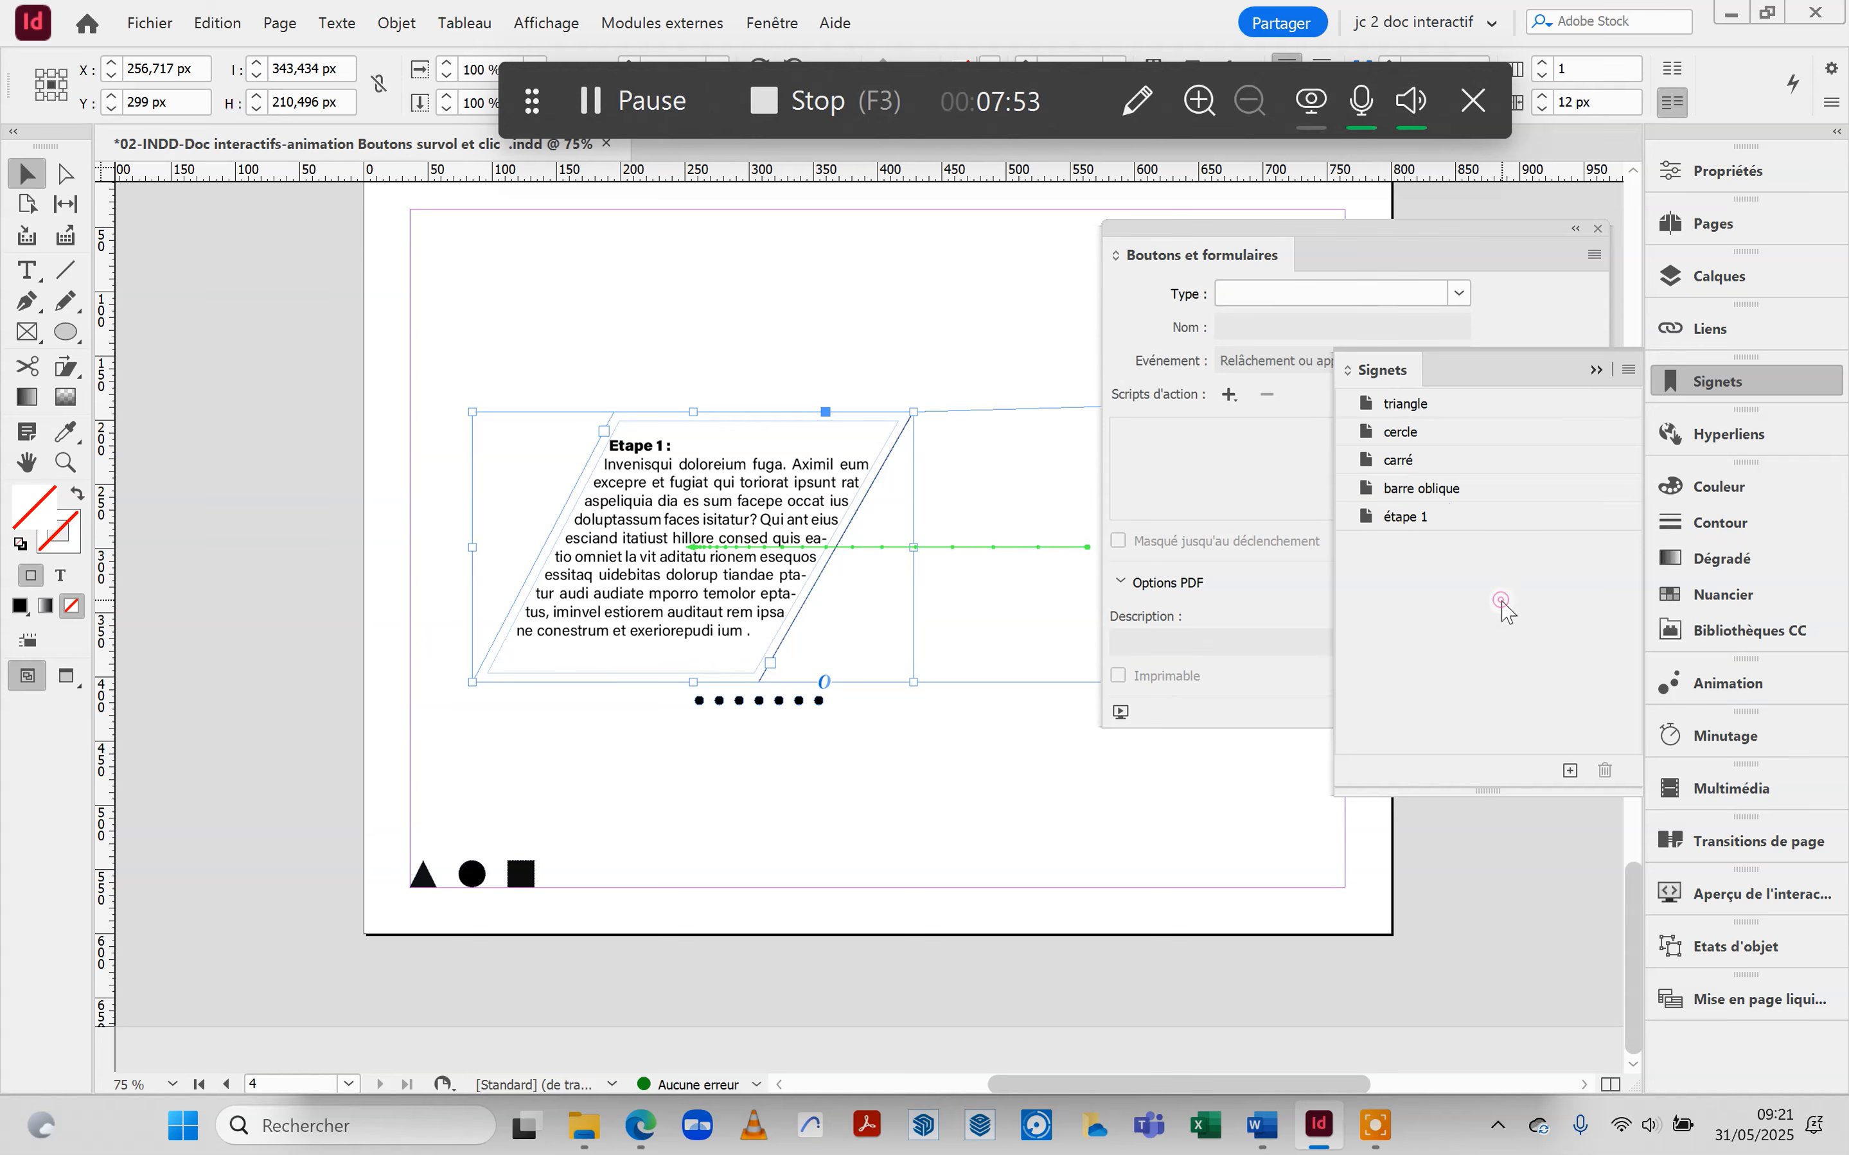
# Return to page 3 and select the logo button.
pyautogui.scroll(10, 938, 563)
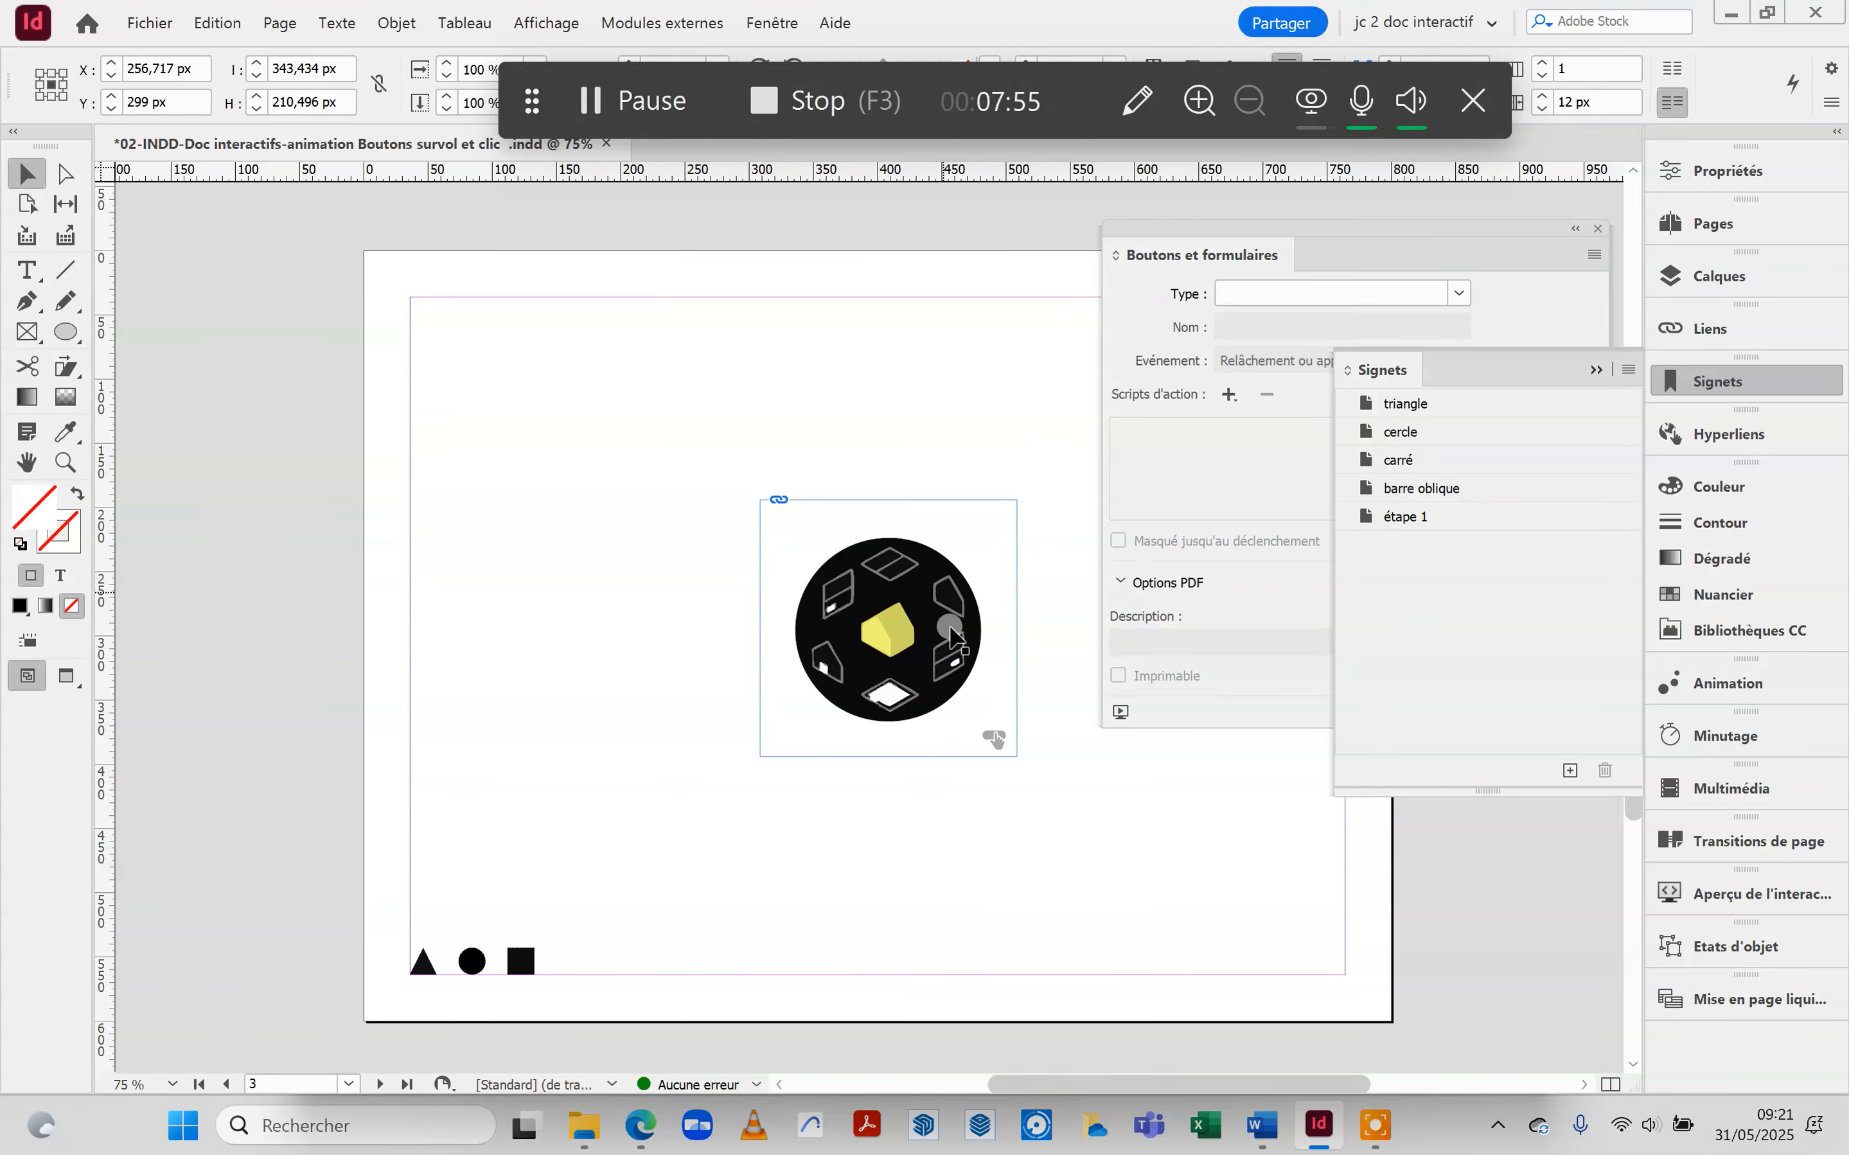
pyautogui.click(1048, 844)
pyautogui.click(916, 592)
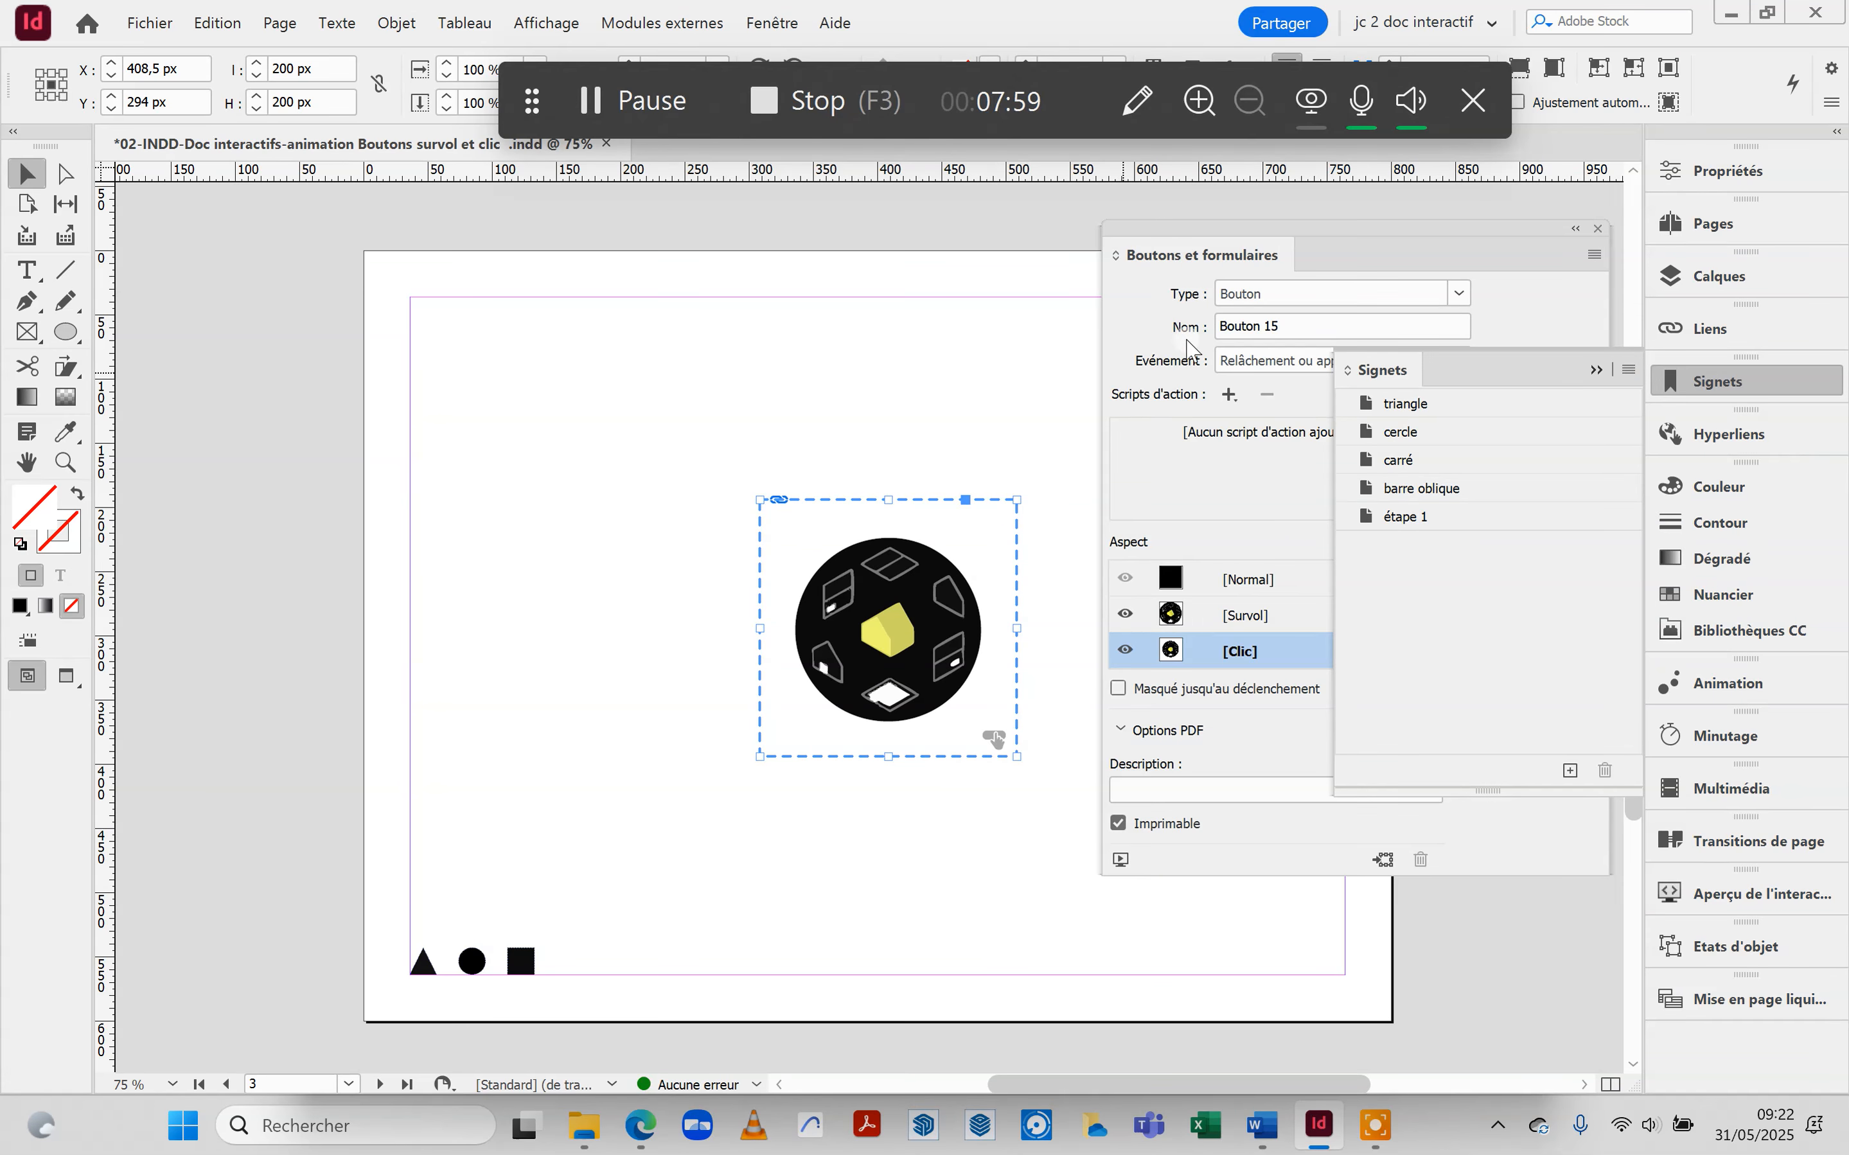
# Give the logo button an Accéder à la cible action on Relâchement ou appui, with the étape 1 bookmark as destination.
pyautogui.click(1595, 371)
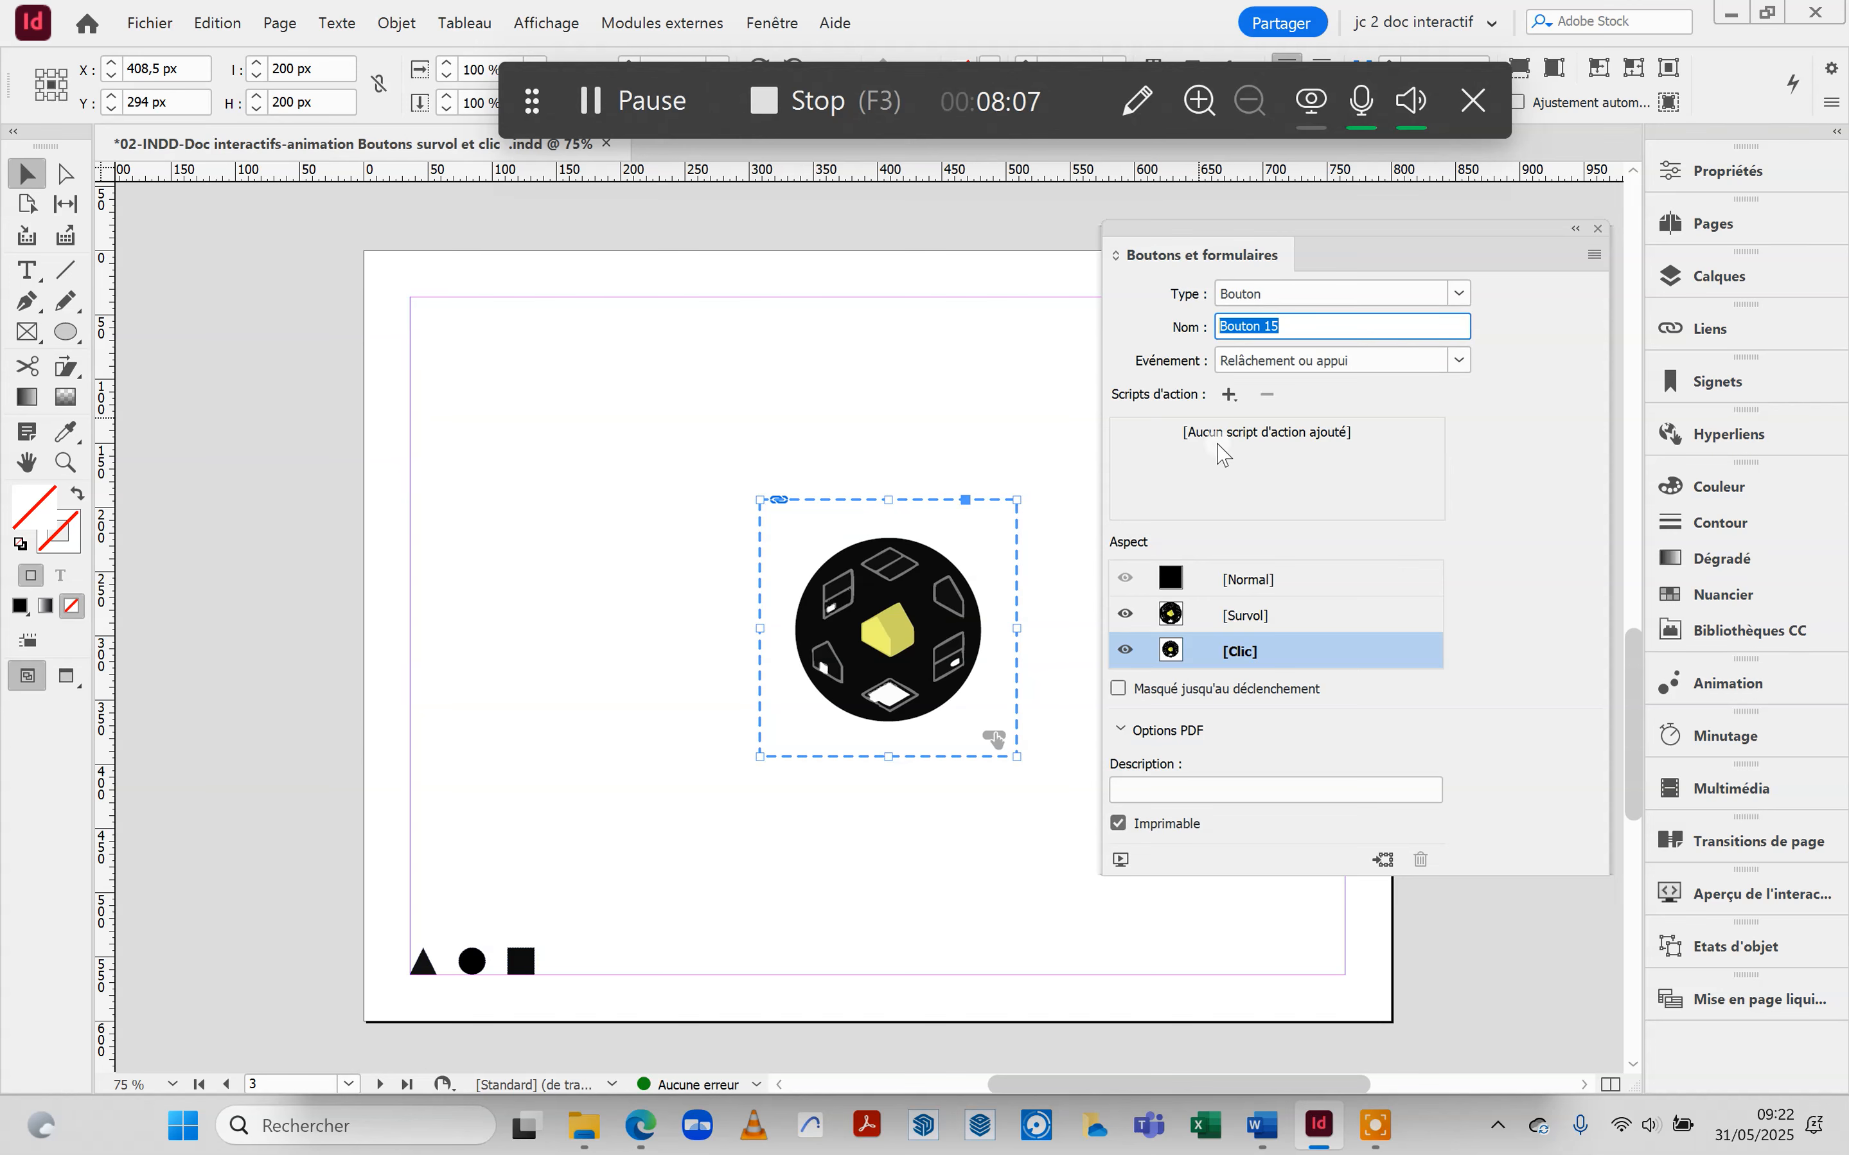
pyautogui.click(1229, 395)
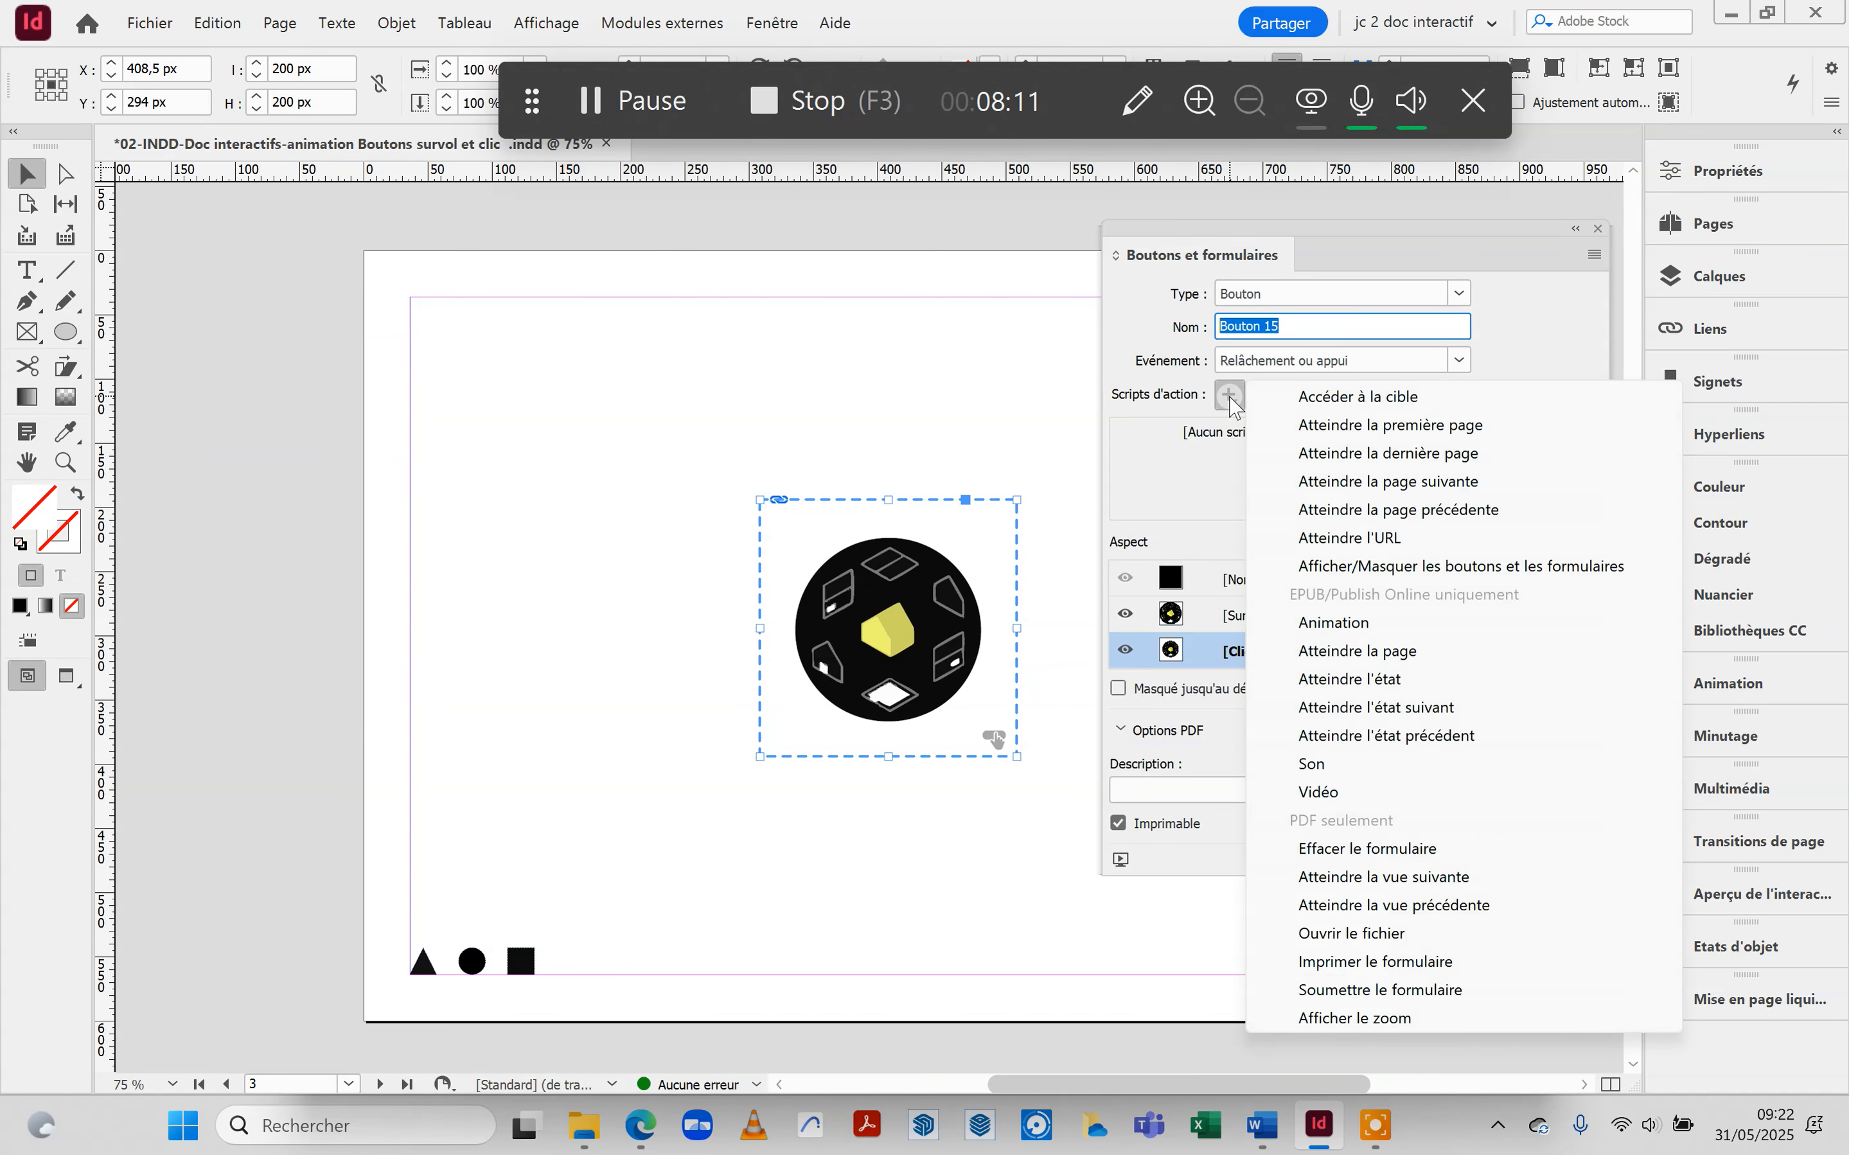
pyautogui.click(1332, 399)
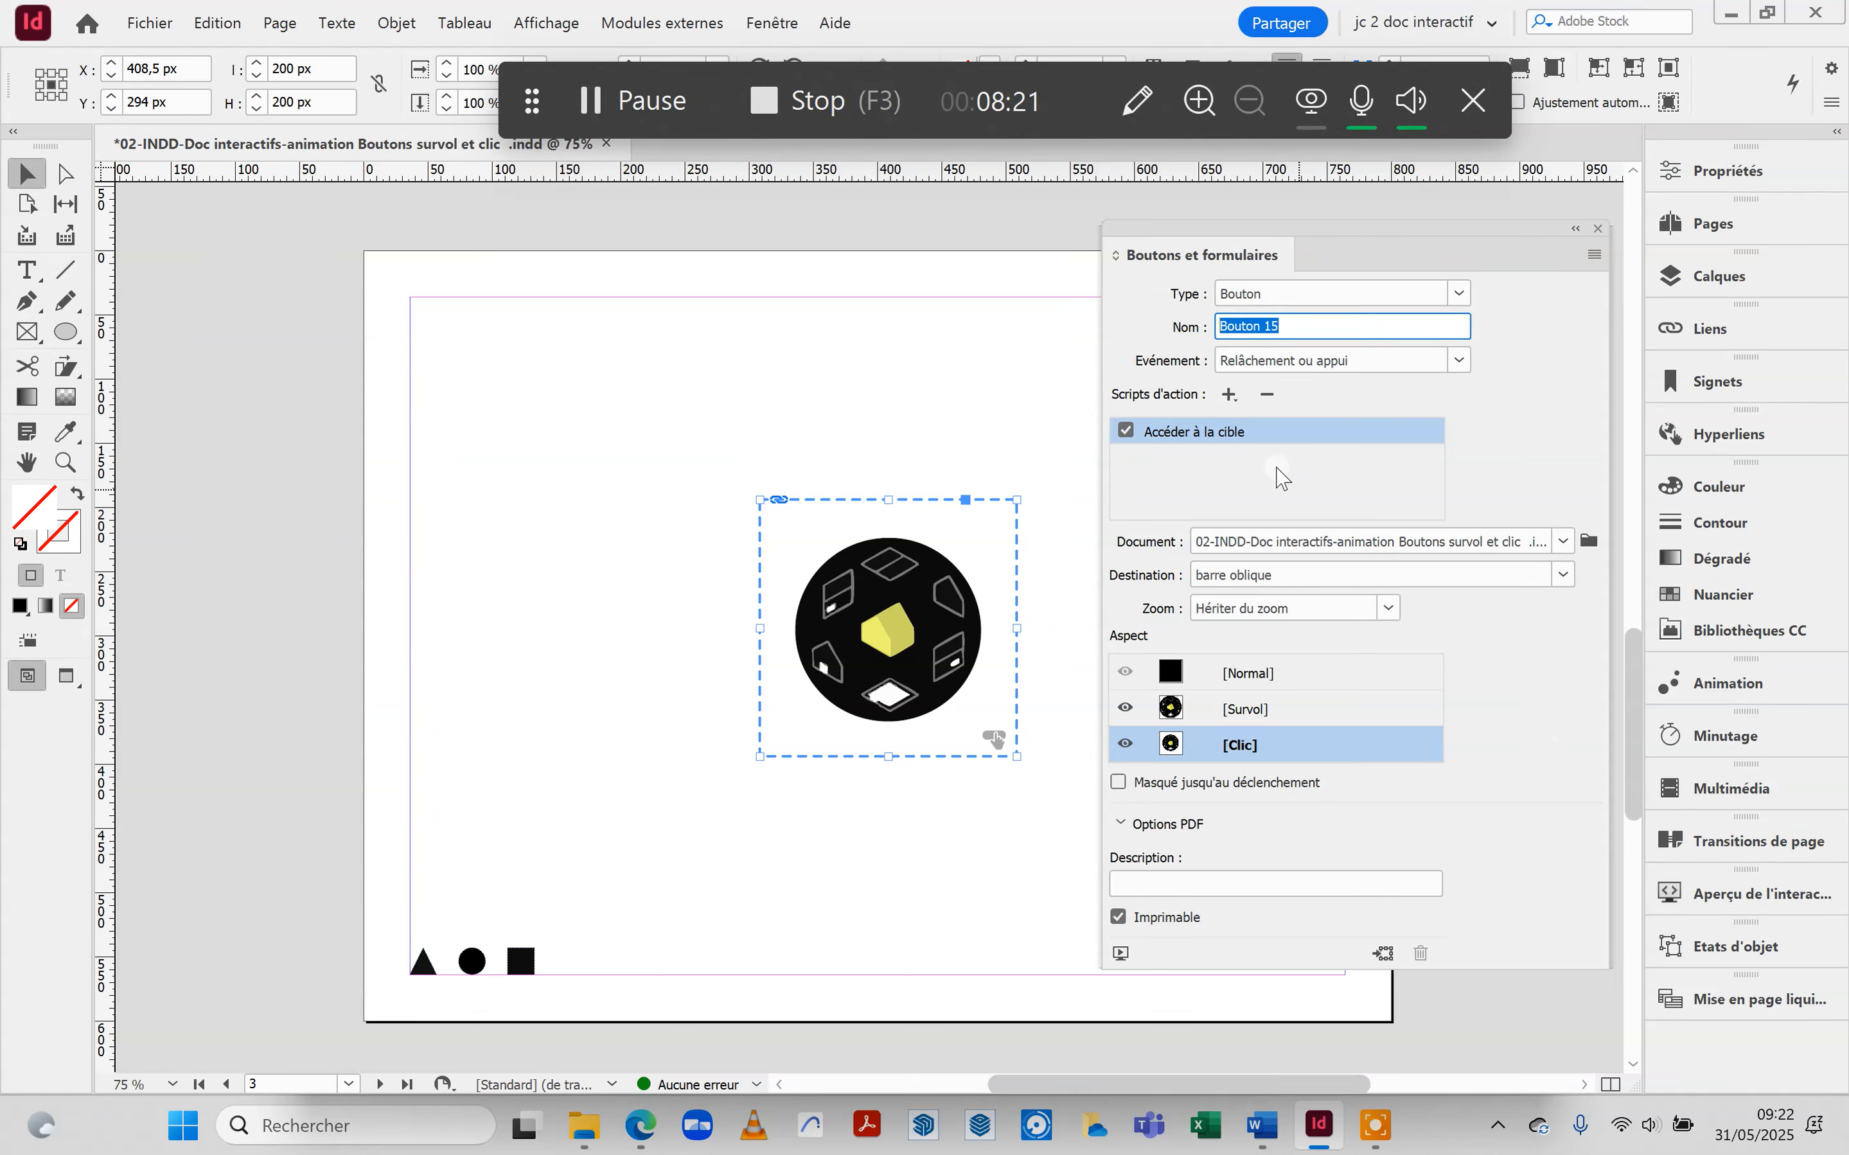
pyautogui.click(1554, 578)
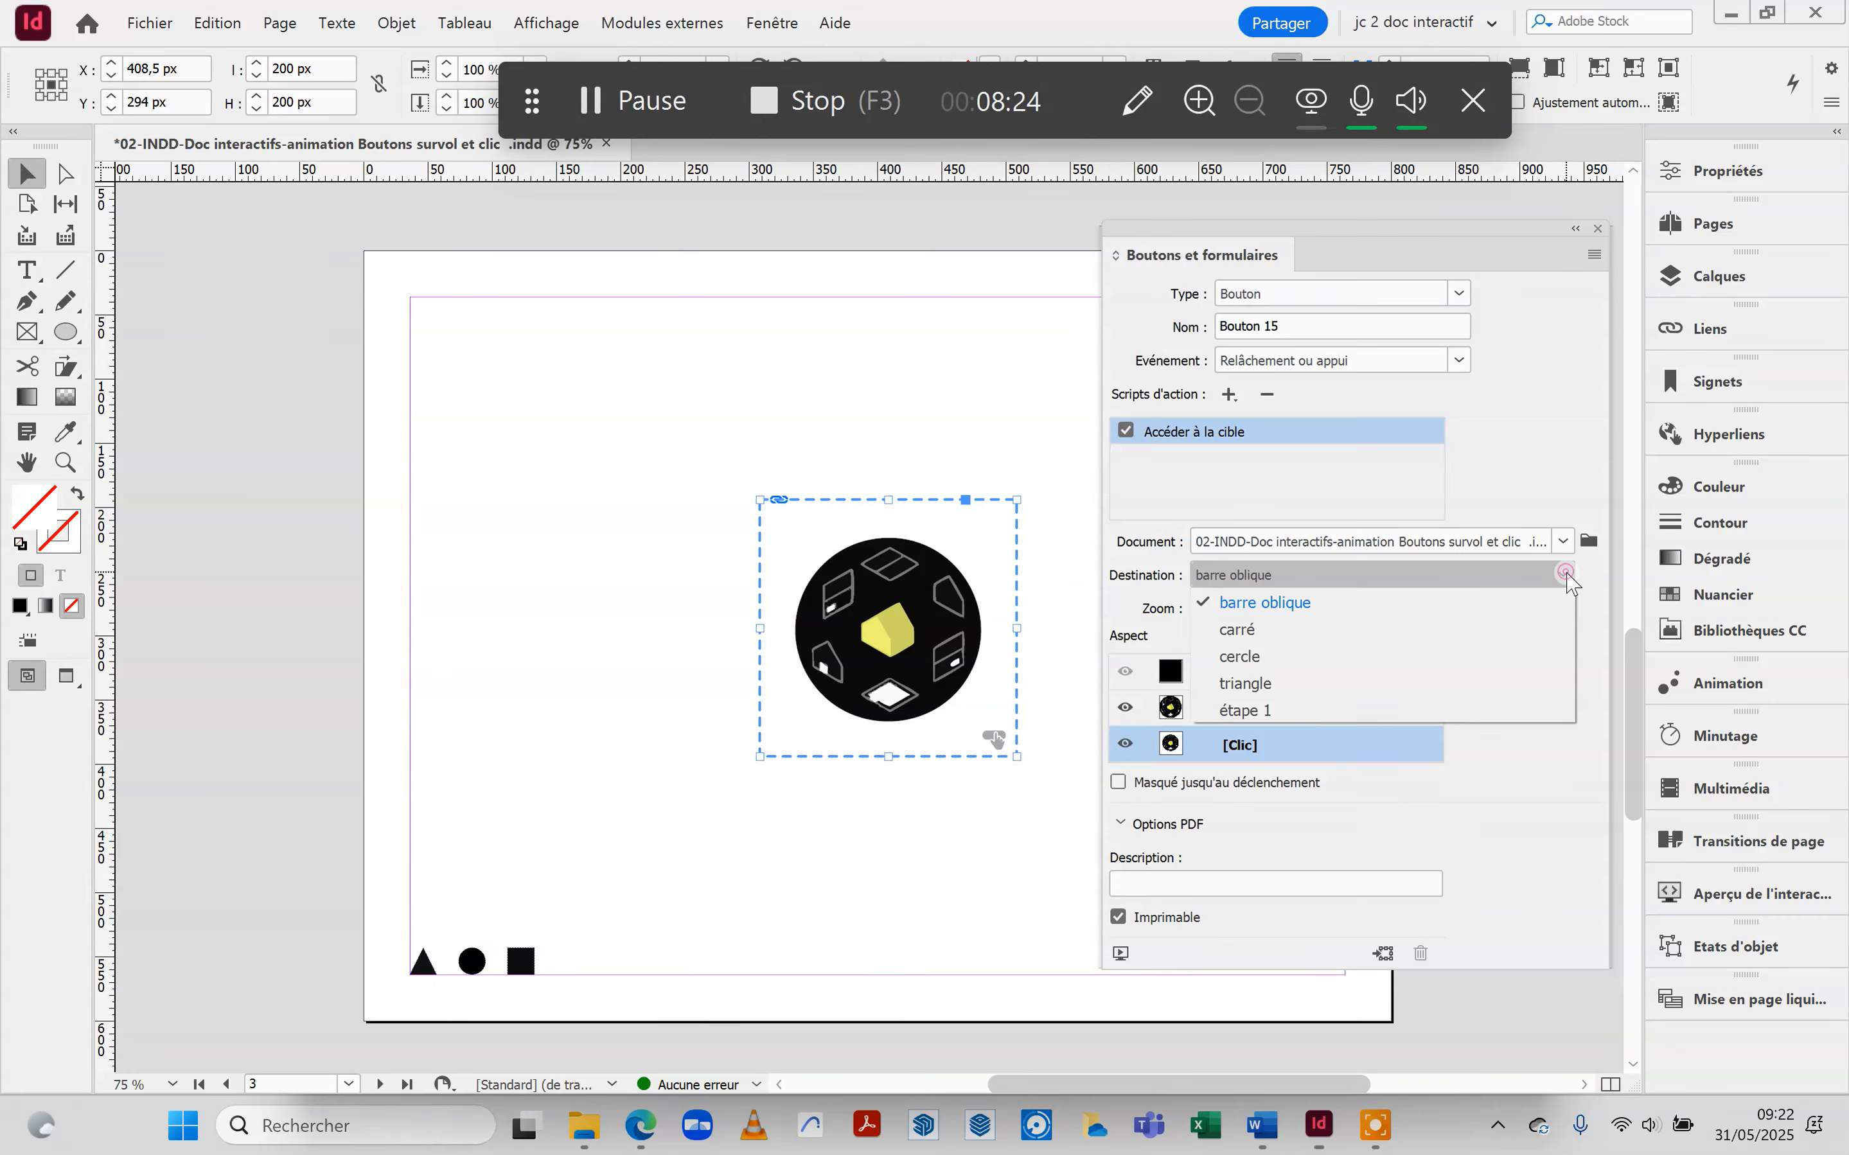
pyautogui.click(1245, 709)
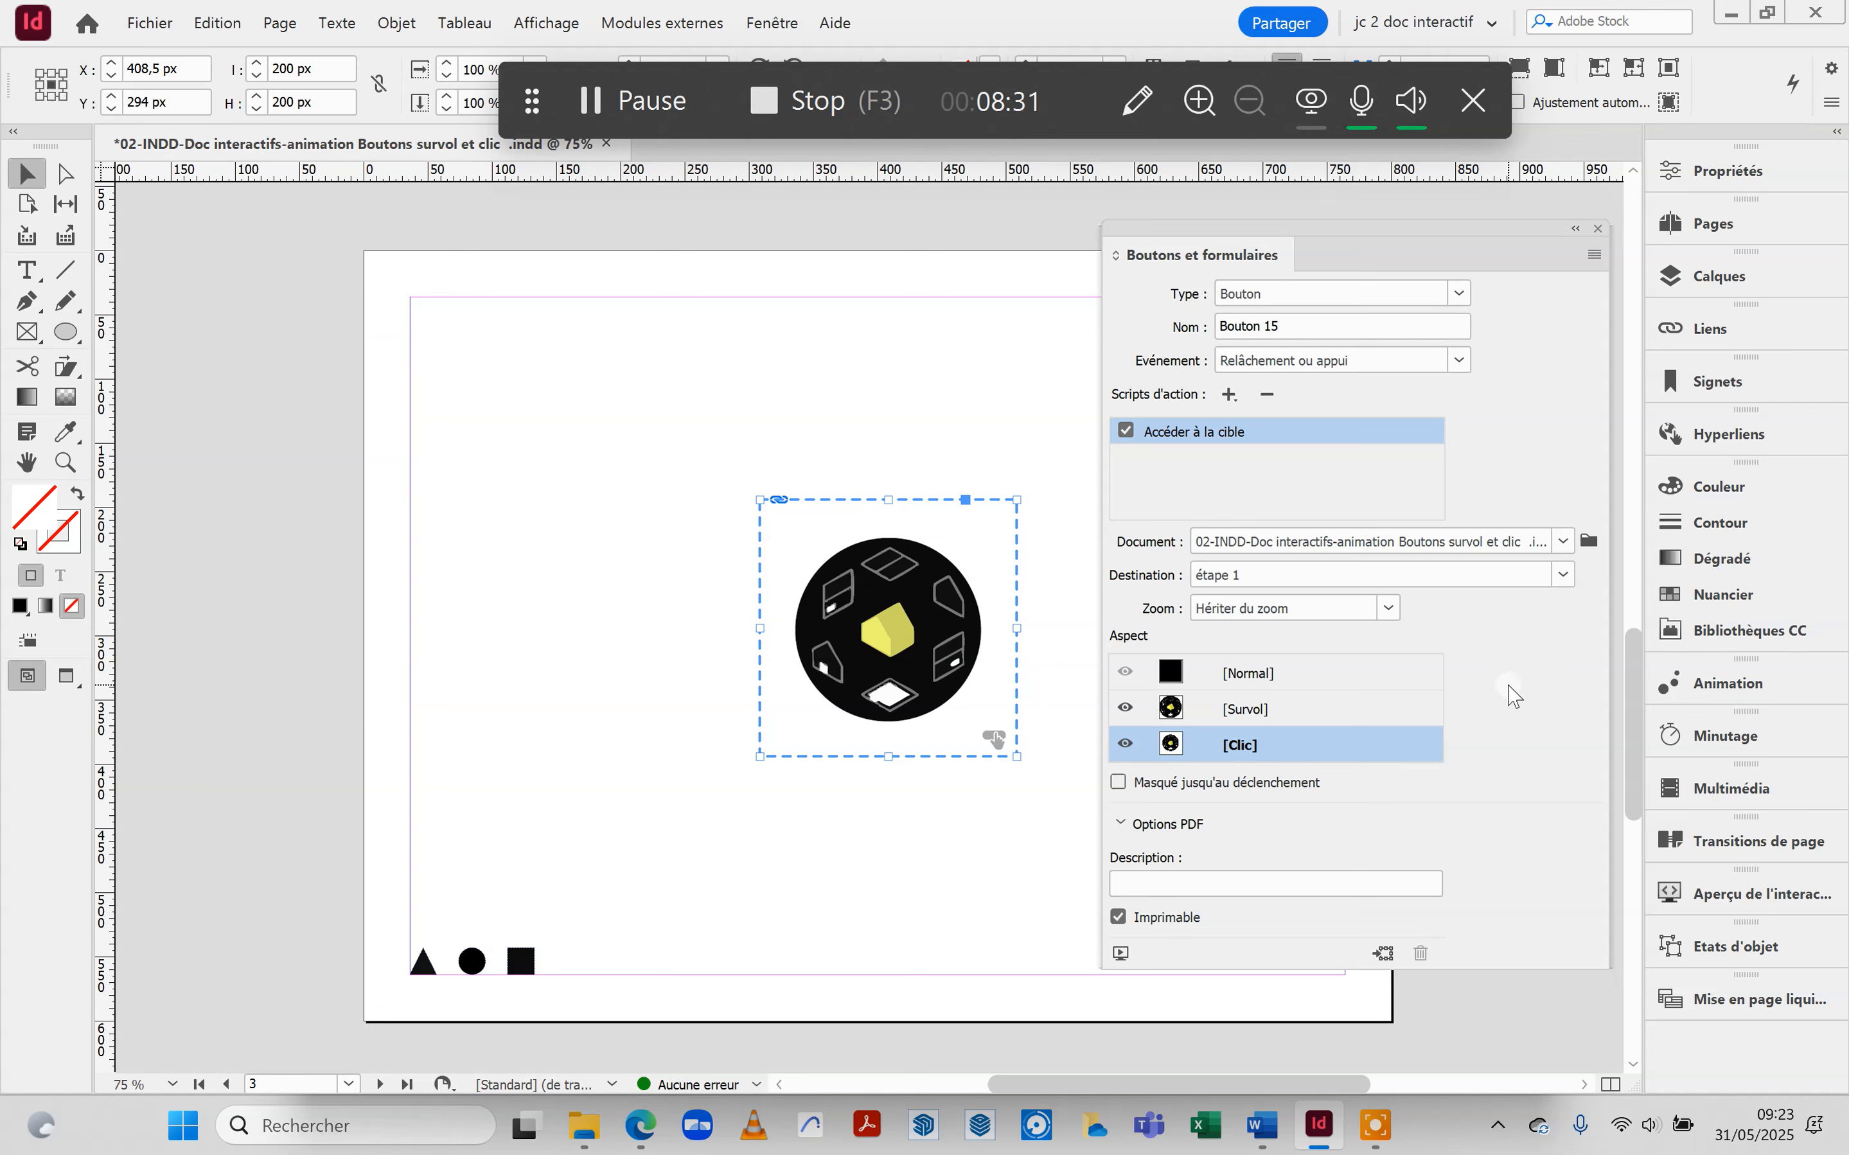
# Preview the EPUB interactivity of the whole document and play it from page 1.
pyautogui.click(1728, 896)
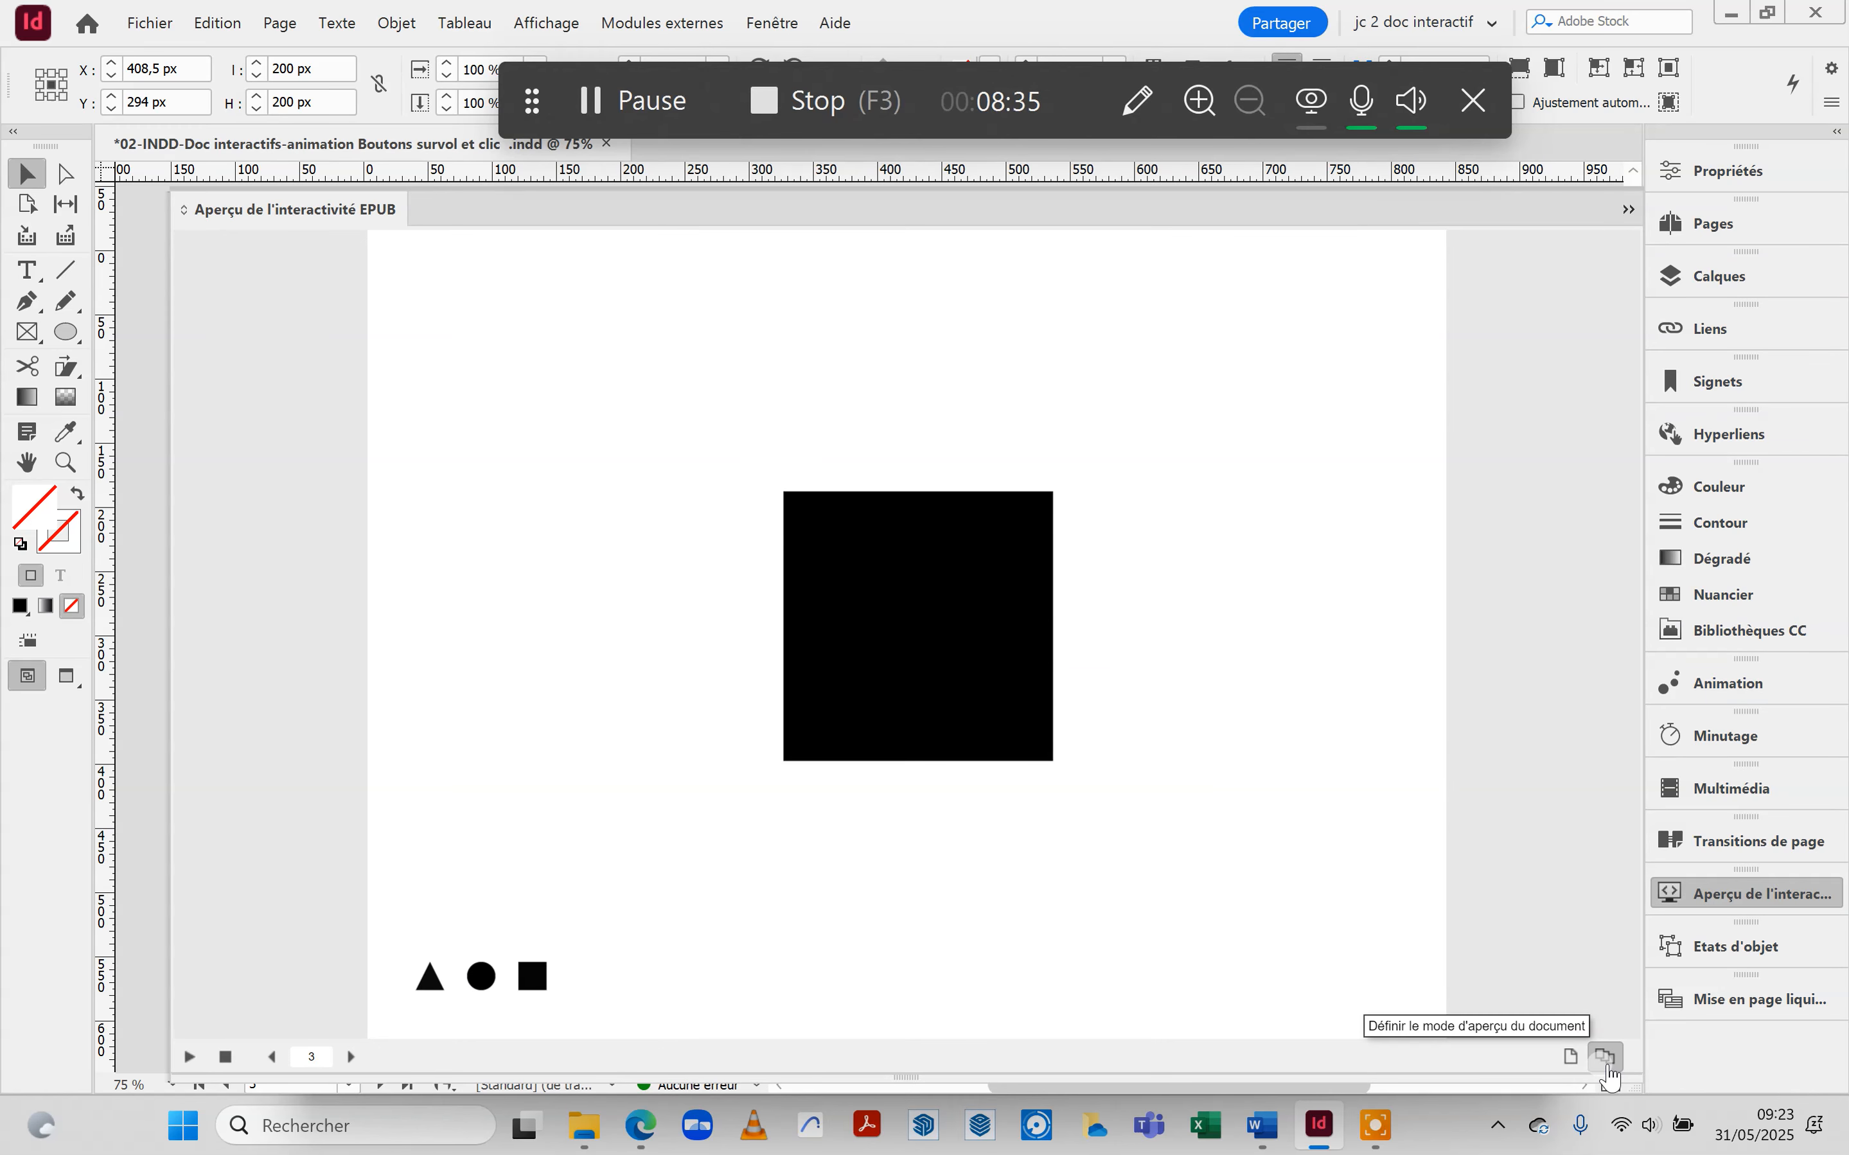
pyautogui.click(1606, 1062)
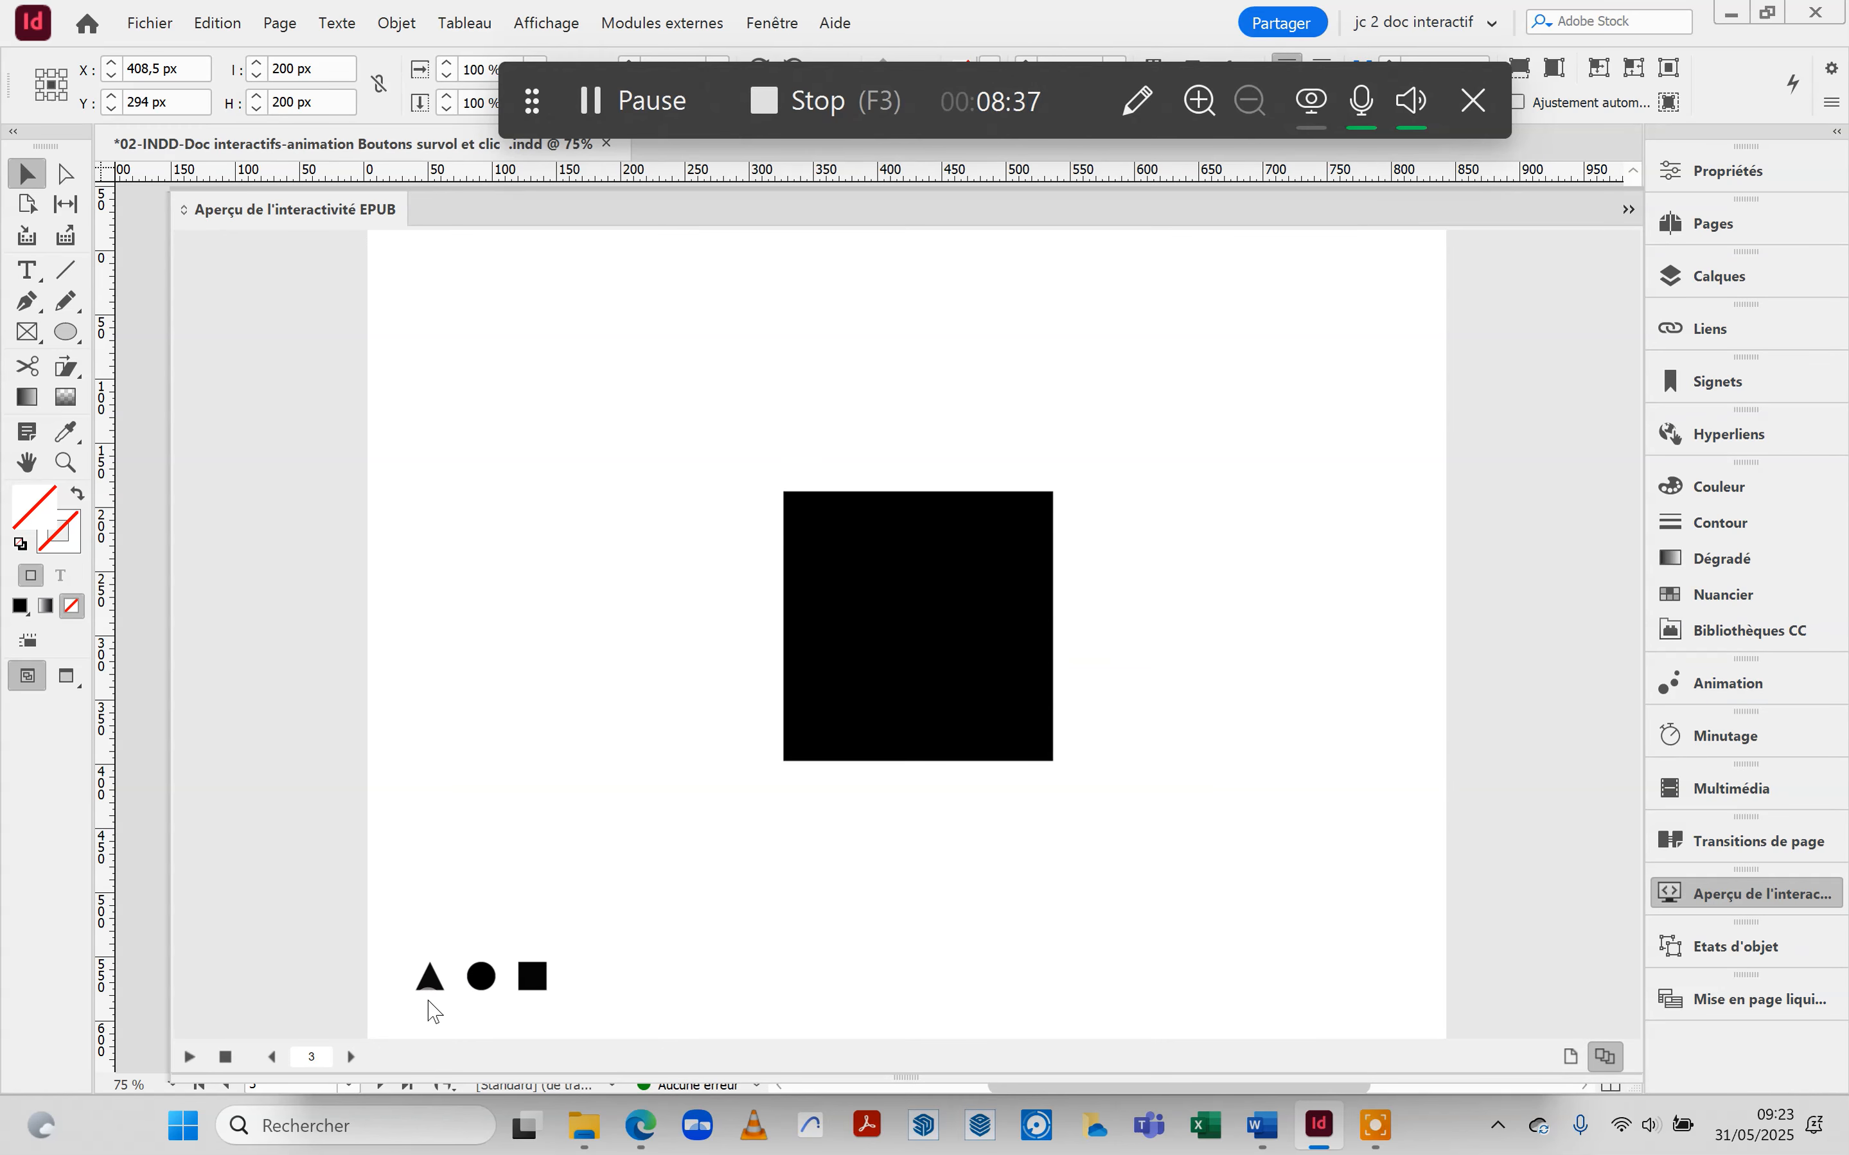
pyautogui.click(201, 1057)
pyautogui.click(225, 1056)
pyautogui.click(193, 1060)
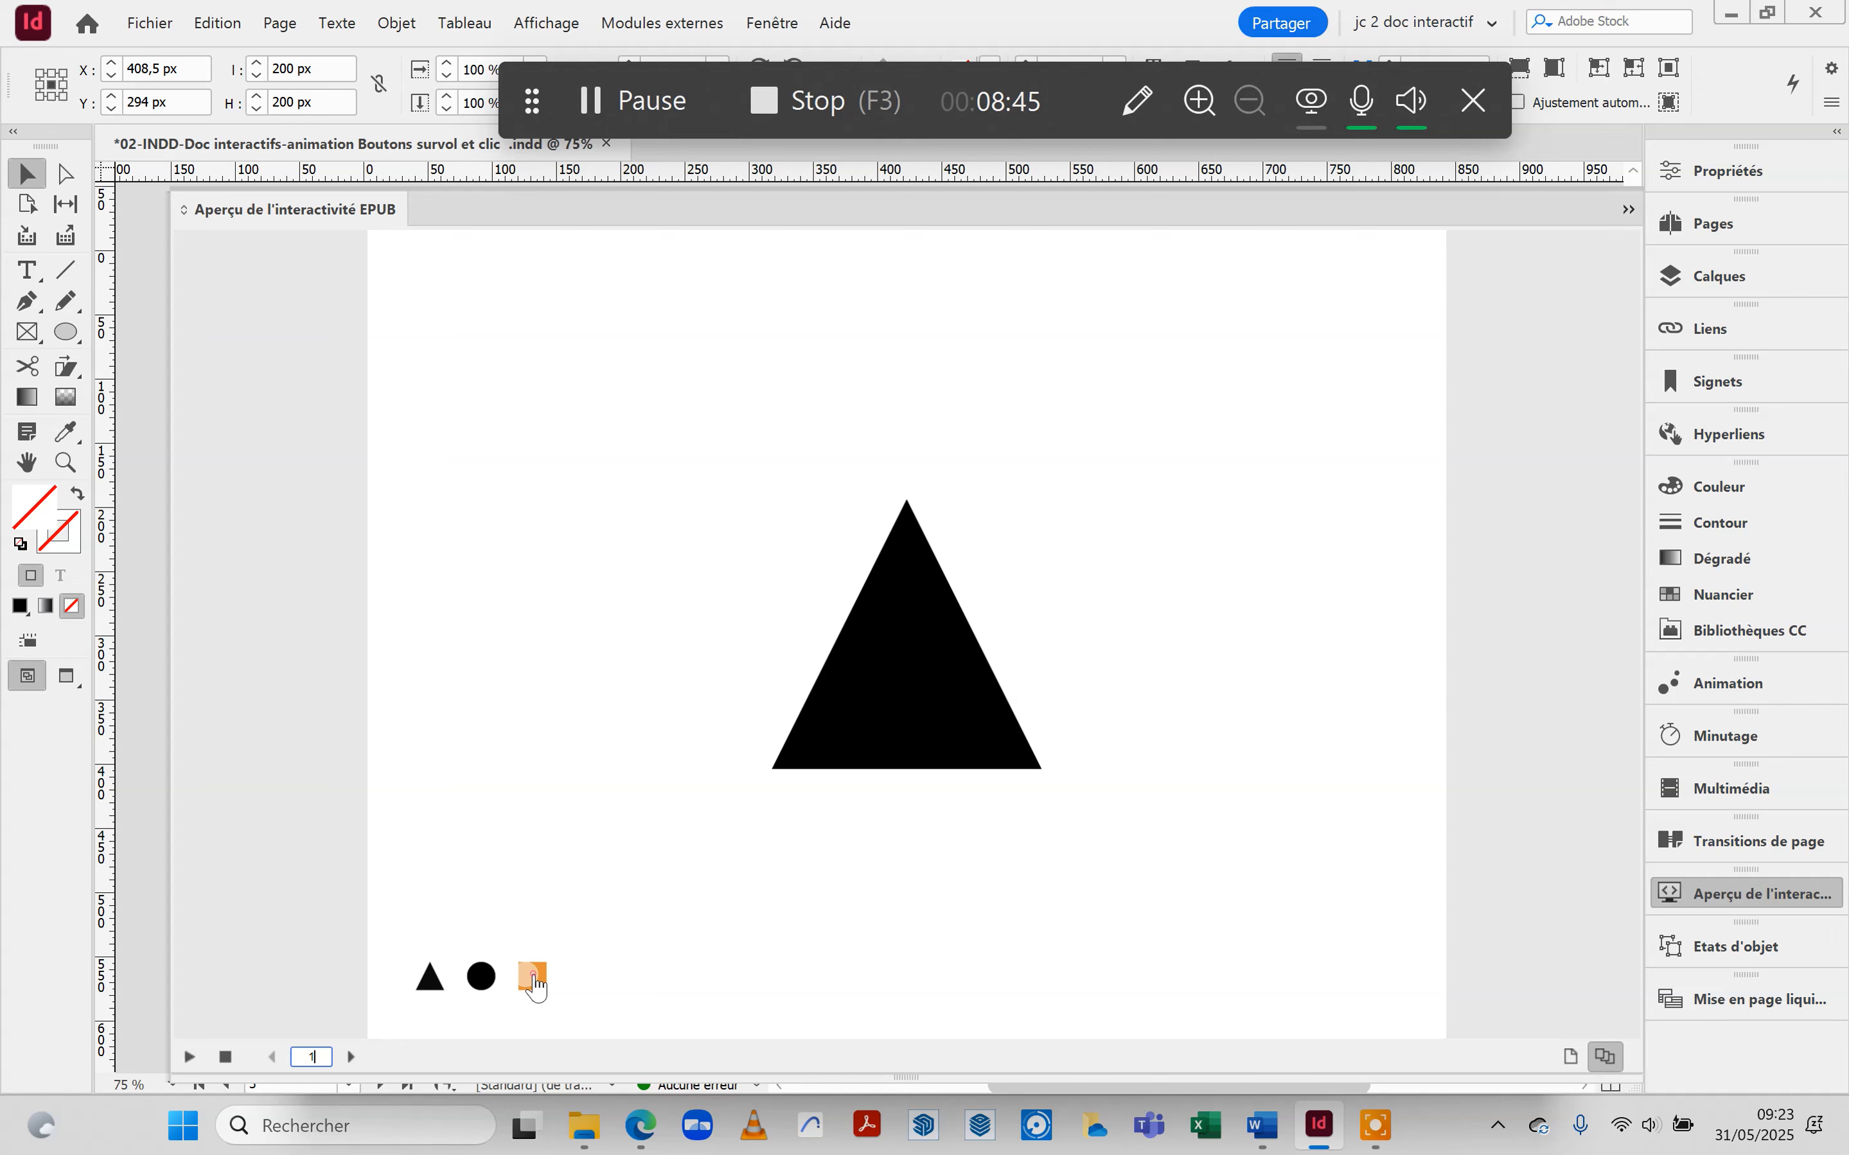
# Test the small square navigation button, the logo button on page 3, and the Etape 1 text animation on page 4.
pyautogui.click(533, 979)
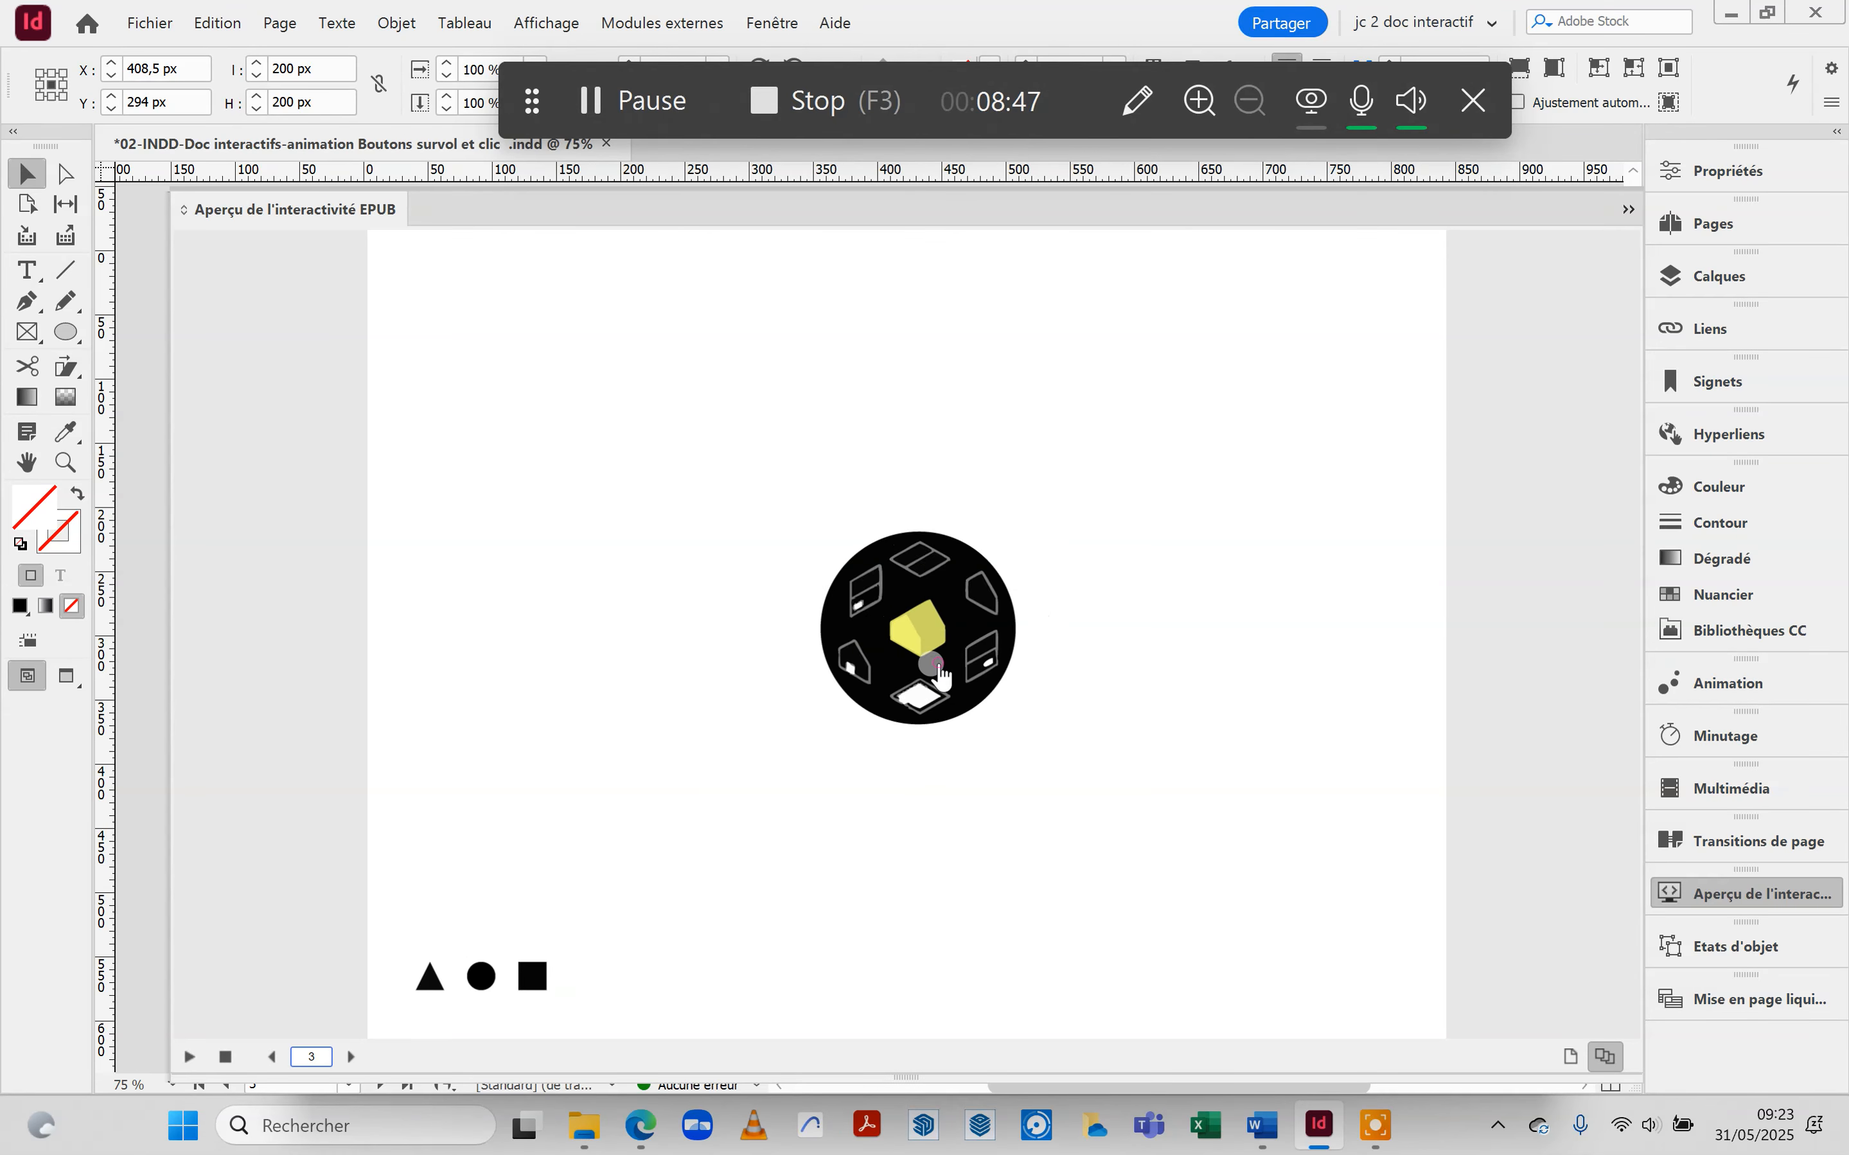
pyautogui.click(943, 655)
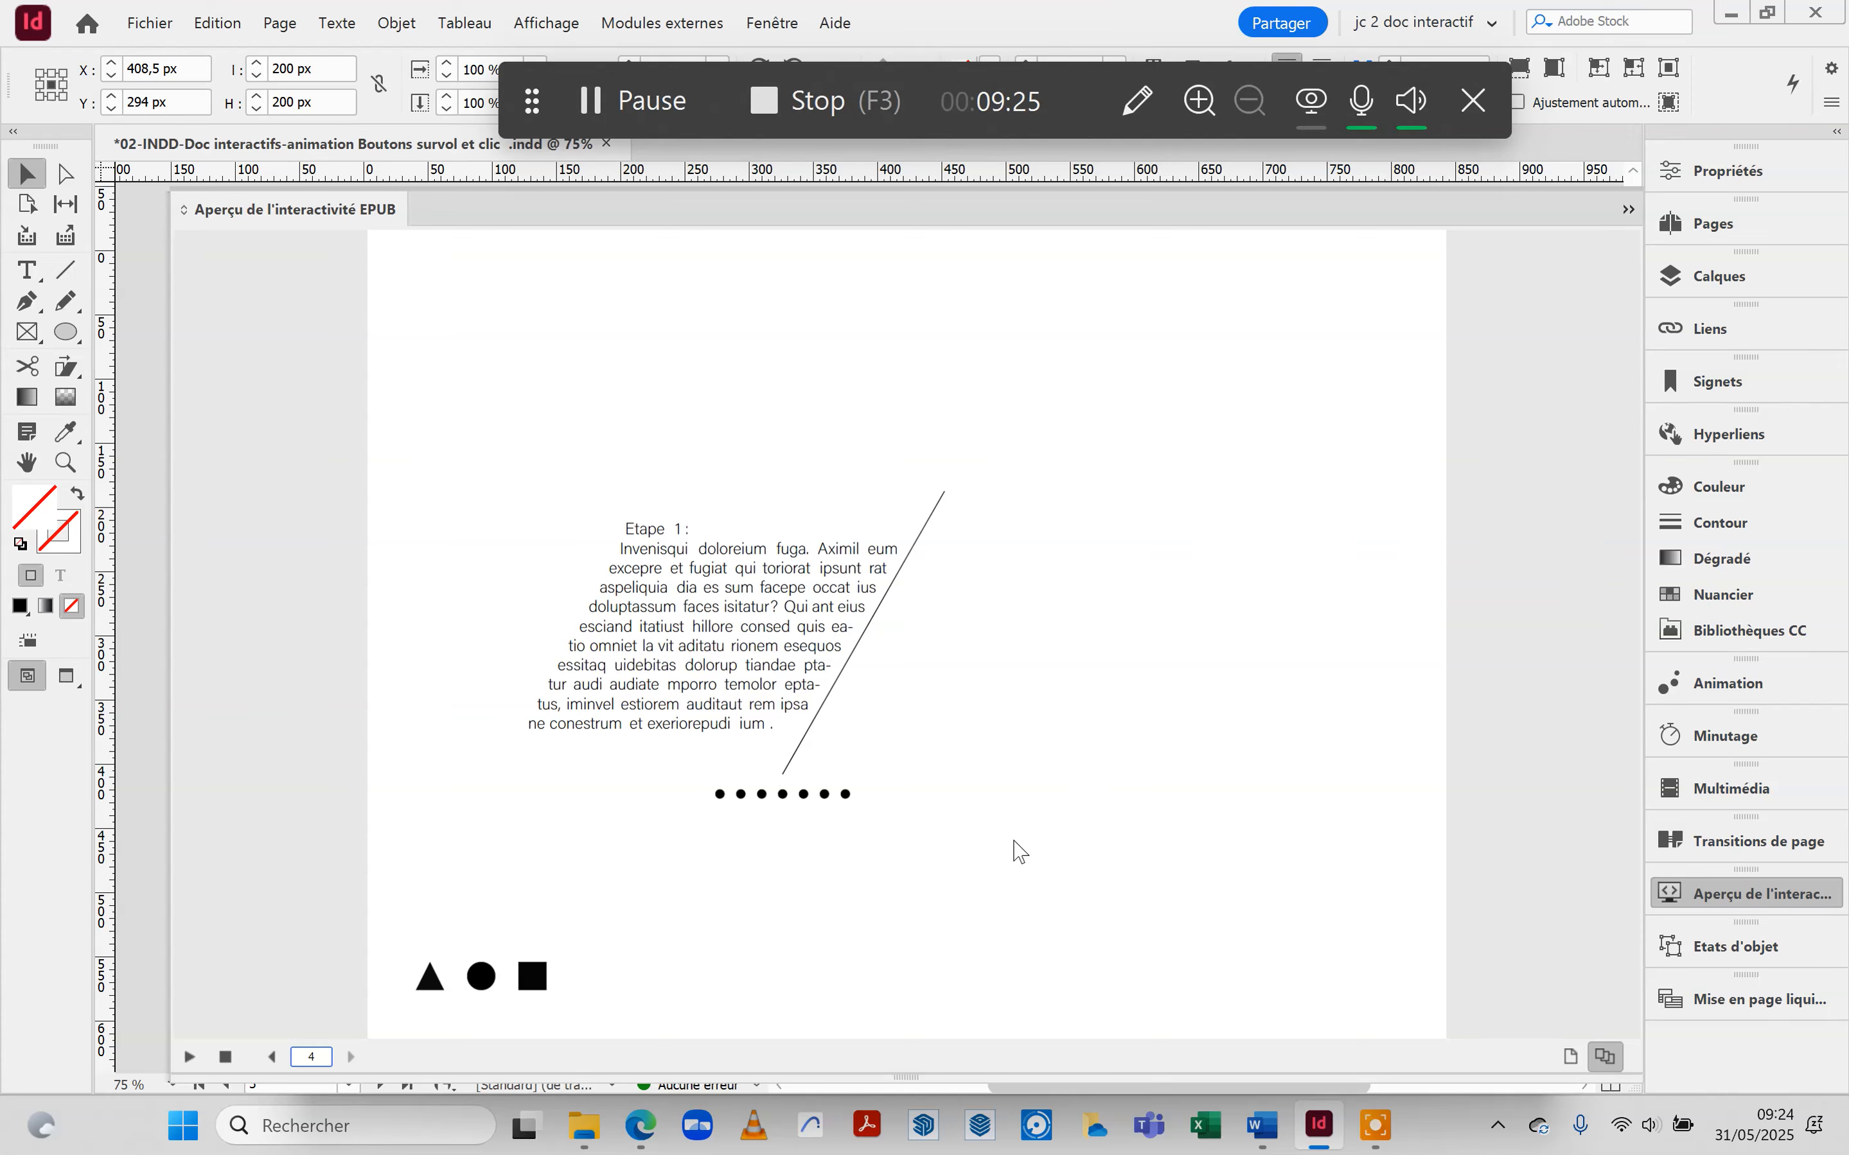
pyautogui.click(887, 699)
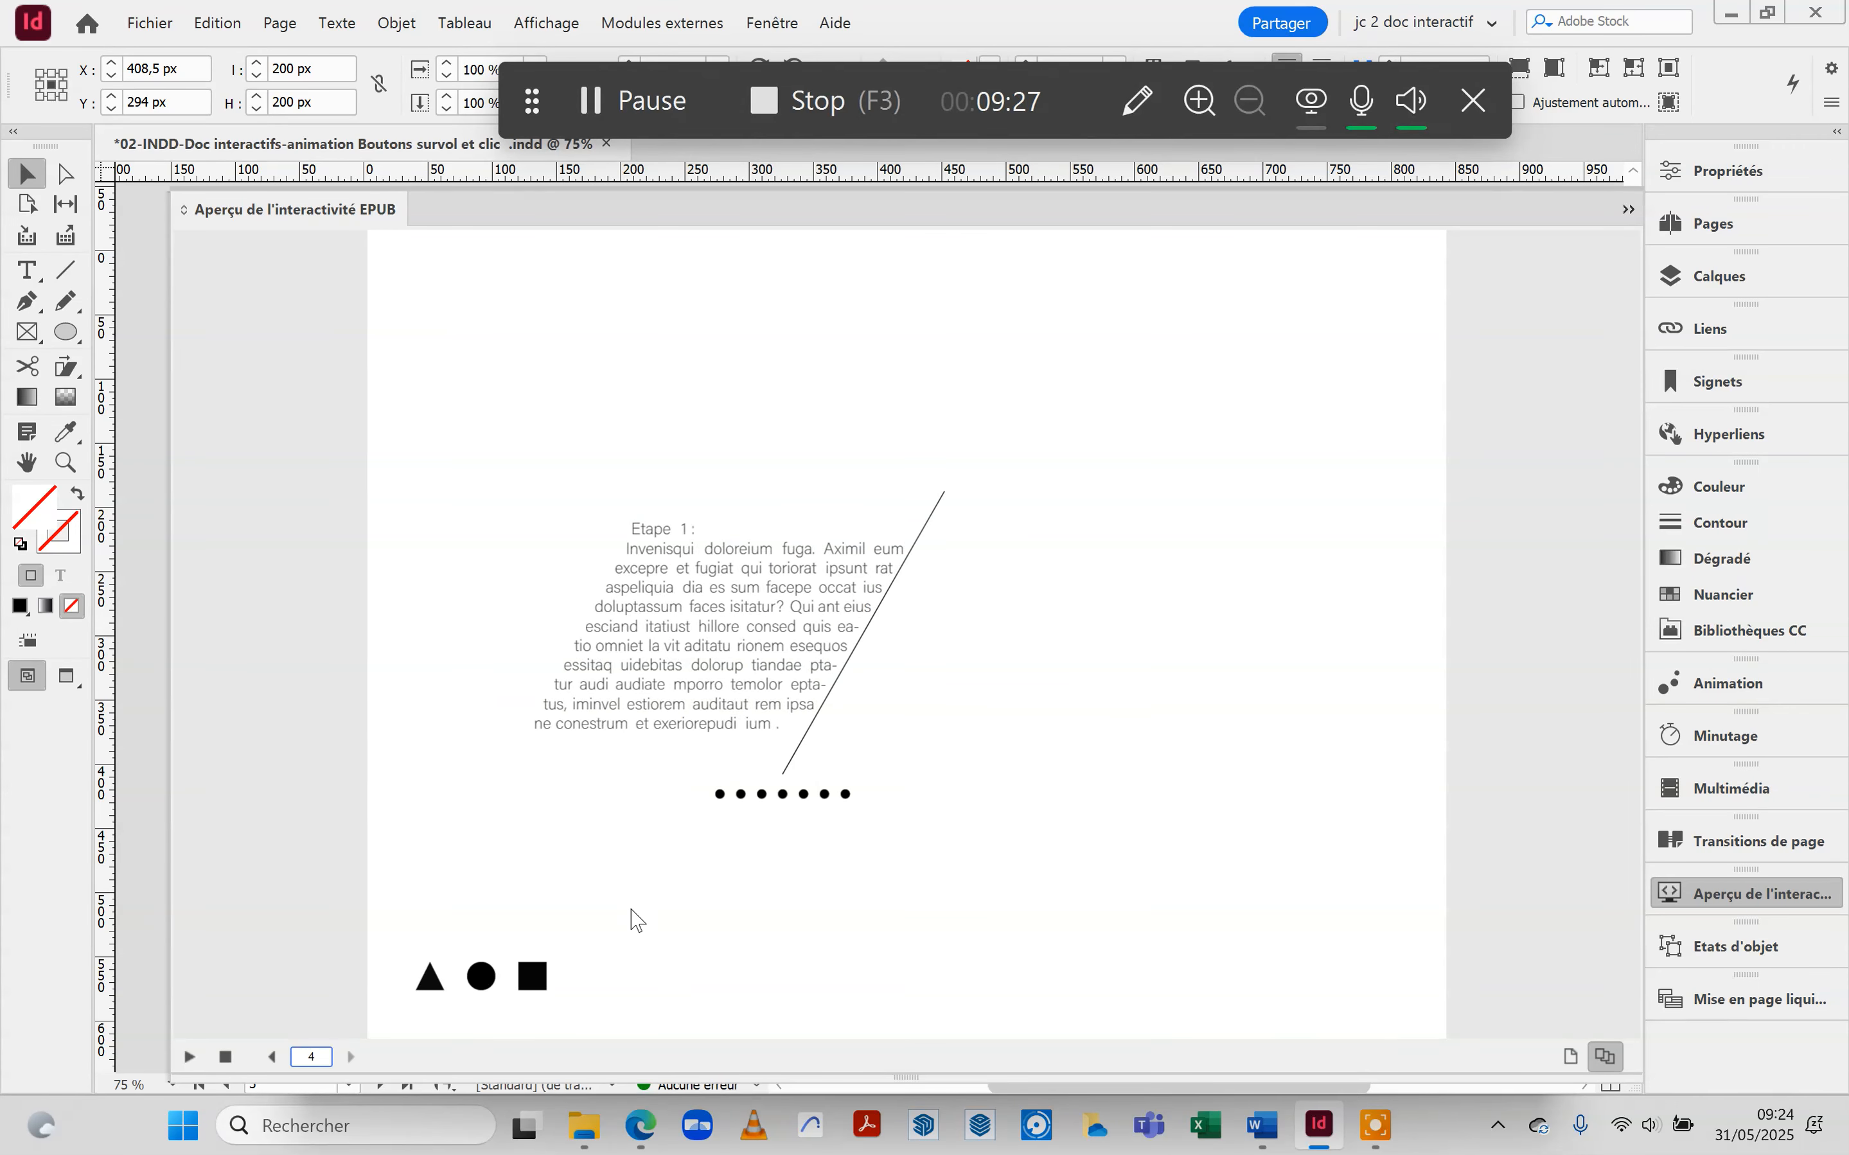